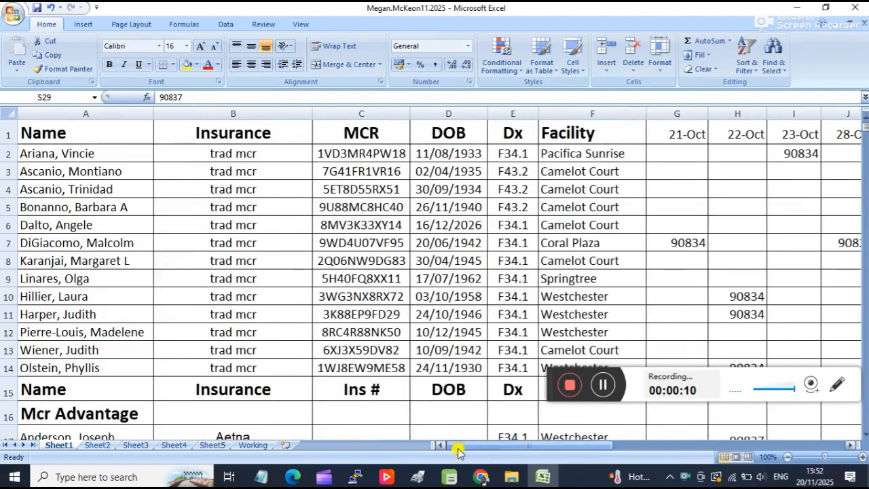
Look through the full patient table on Sheet1, from the header row to the note below the last rows.
scroll(58, 228, "down", 9)
scroll(62, 231, "up", 8)
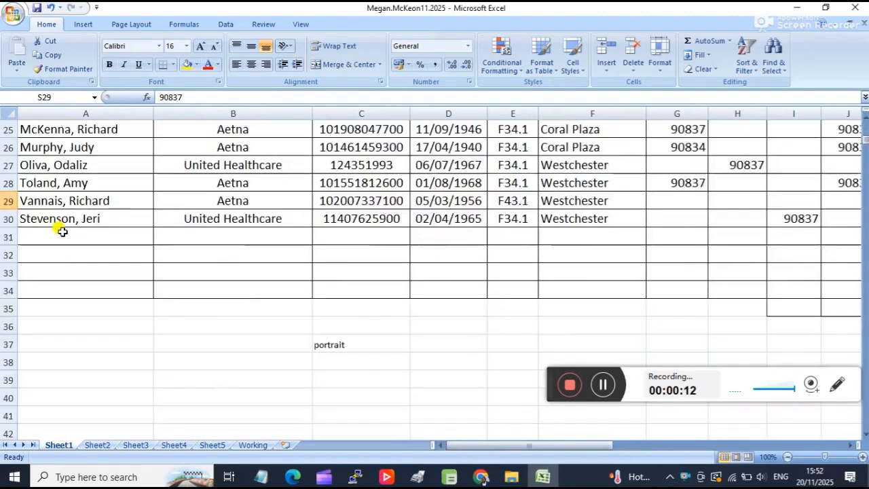
scroll(61, 232, "down", 2)
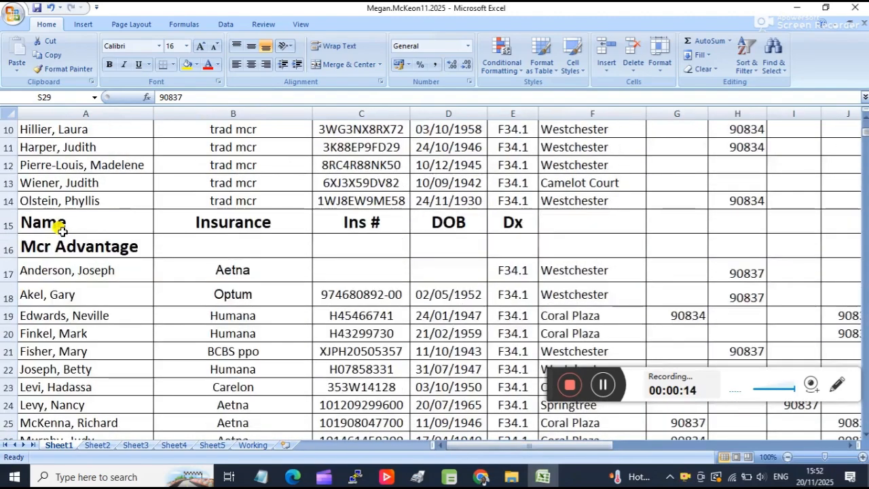
scroll(62, 231, "up", 3)
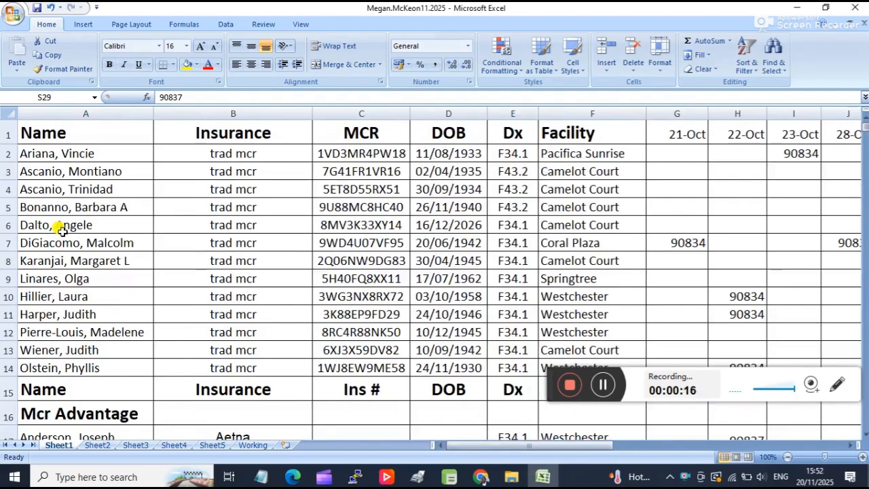
scroll(180, 198, "down", 7)
scroll(182, 200, "up", 4)
scroll(182, 200, "down", 4)
scroll(182, 200, "up", 7)
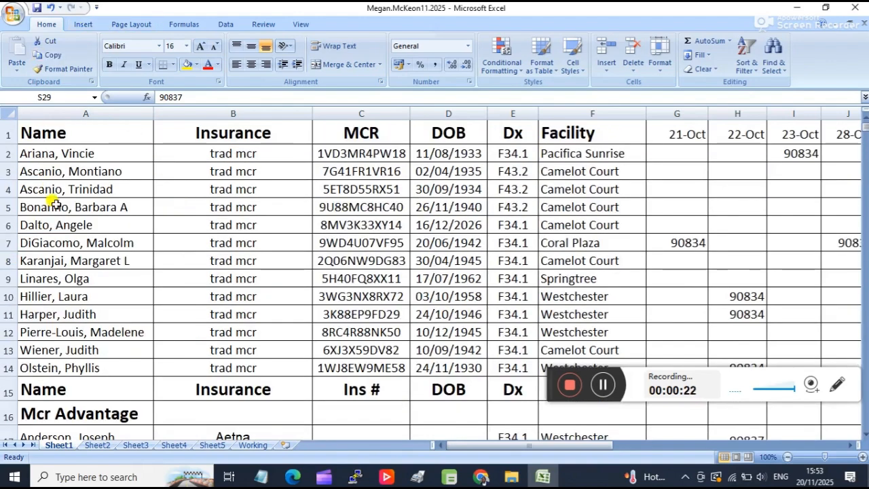
Check the page orientation options for Sheet1.
left_click(135, 26)
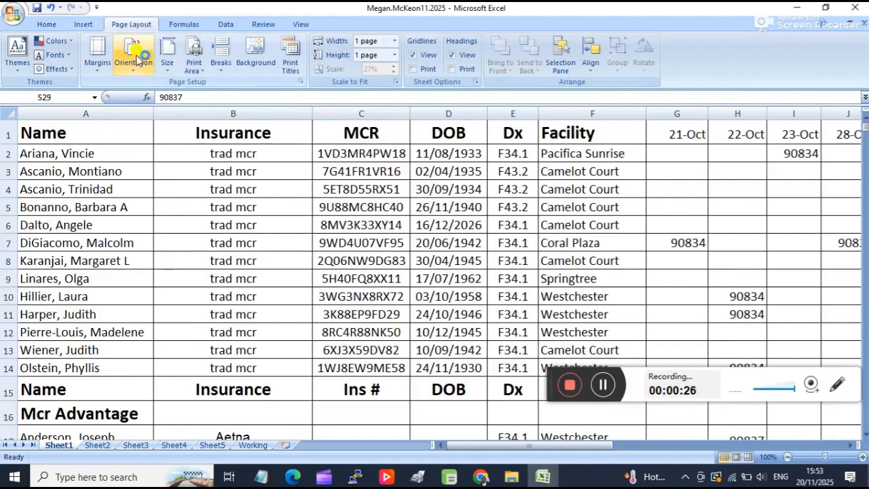
left_click(134, 58)
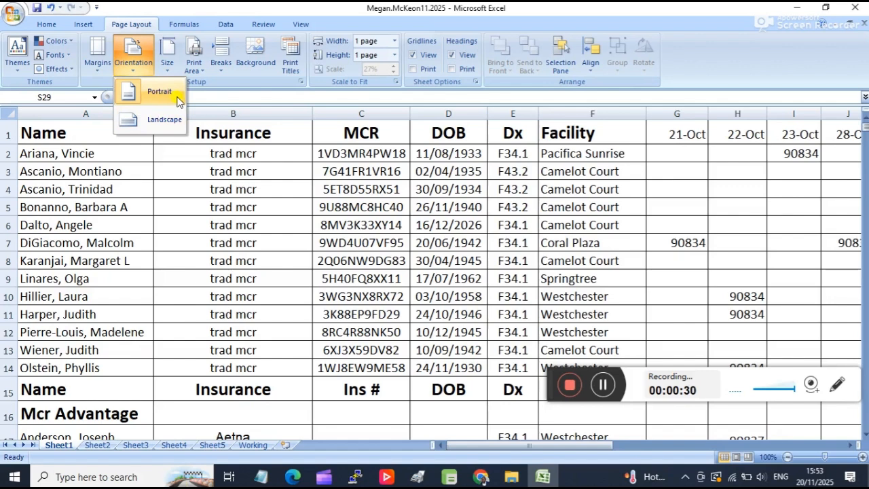
left_click(134, 302)
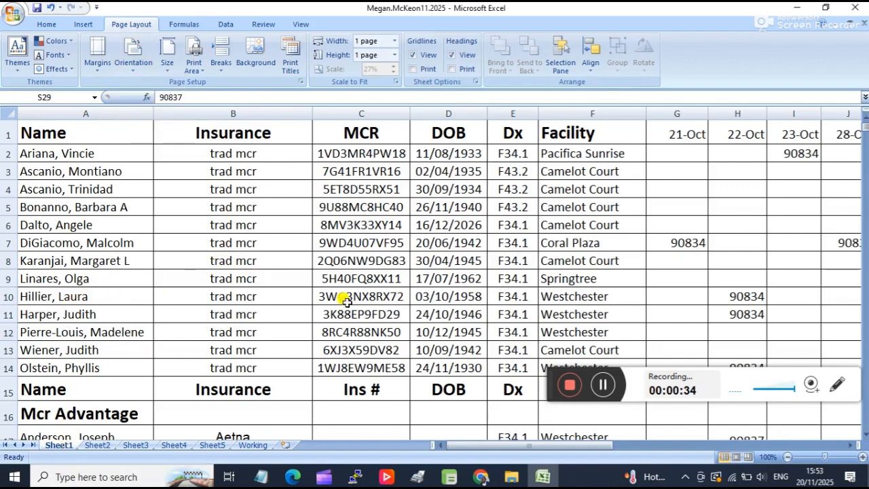
Compare the layout notes below the tables on Sheet1 and Sheet2.
scroll(184, 304, "down", 1)
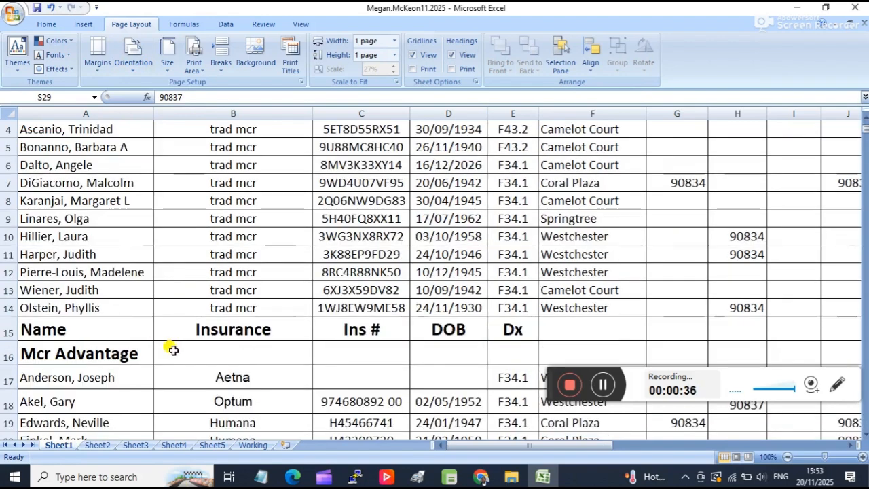
scroll(172, 349, "down", 1)
scroll(123, 299, "down", 2)
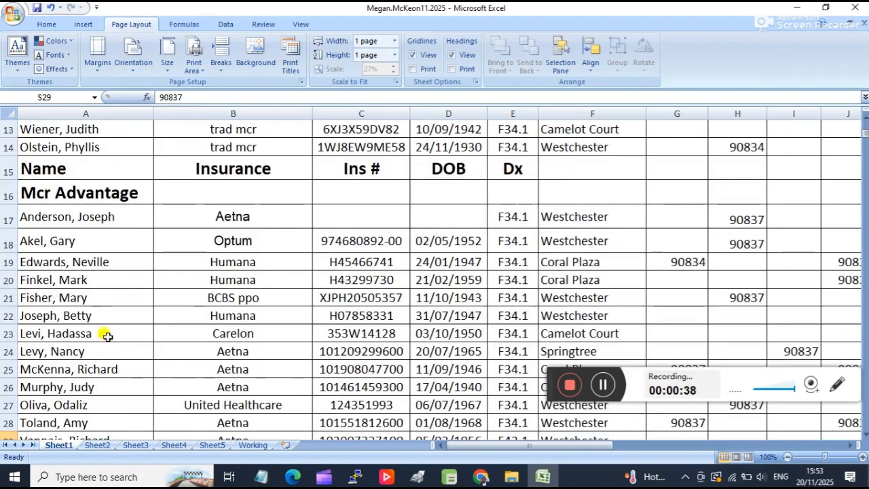
left_click(96, 445)
scroll(253, 301, "up", 4)
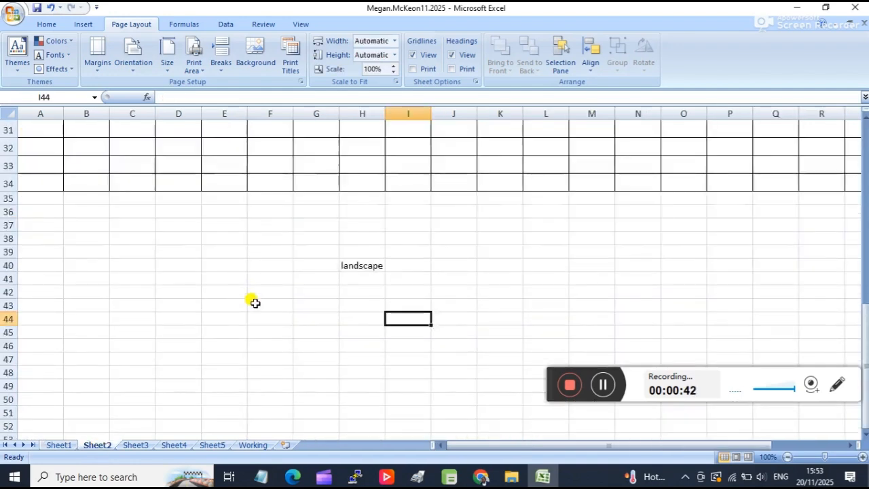
left_click(61, 445)
scroll(369, 297, "down", 9)
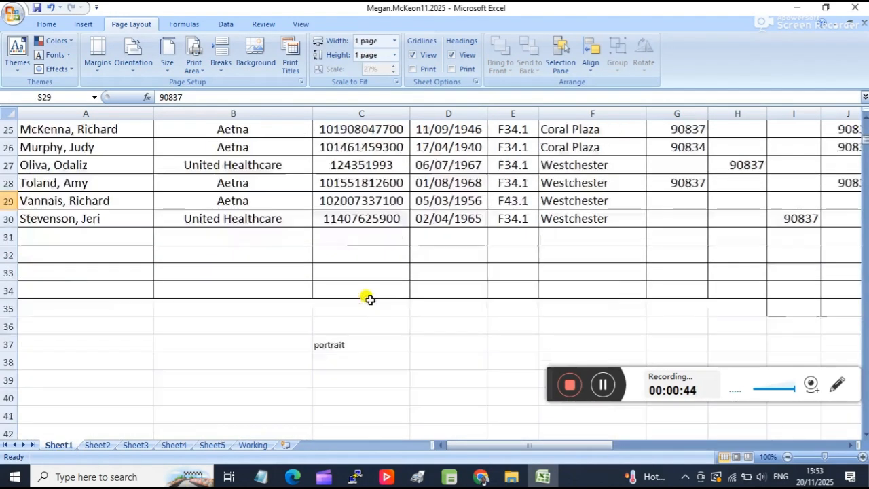
Select the entire table on Sheet1, from its last column and row back to cell A1.
scroll(373, 302, "up", 4)
left_click_drag(601, 445, 722, 446)
left_click_drag(737, 231, 7, 113)
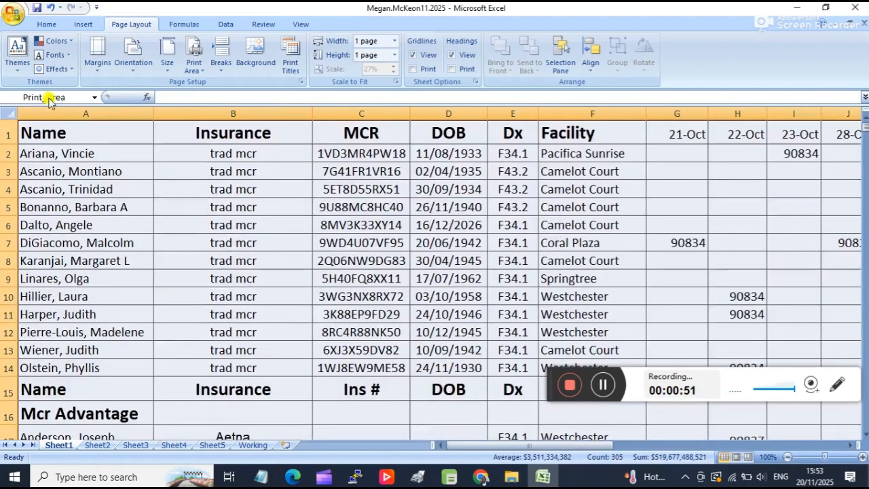
Apply All Borders to the entire table on Sheet2, from cell A1 through column V and row 34.
left_click(97, 446)
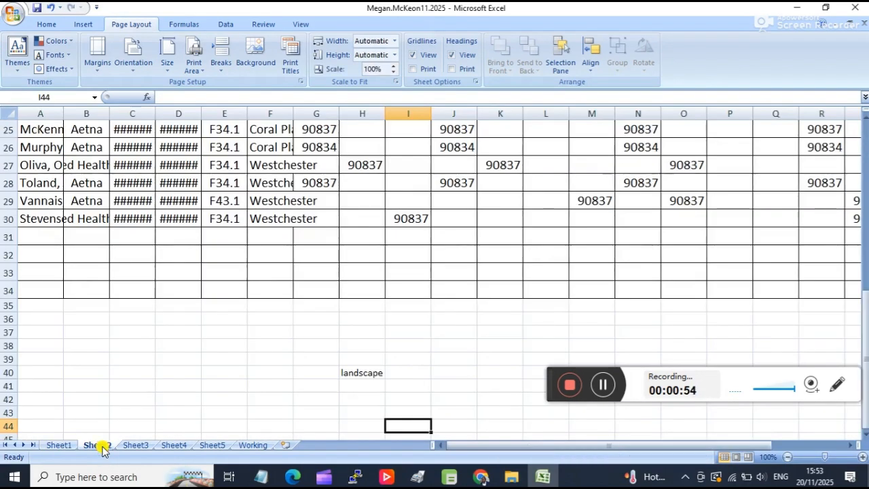
scroll(166, 334, "up", 8)
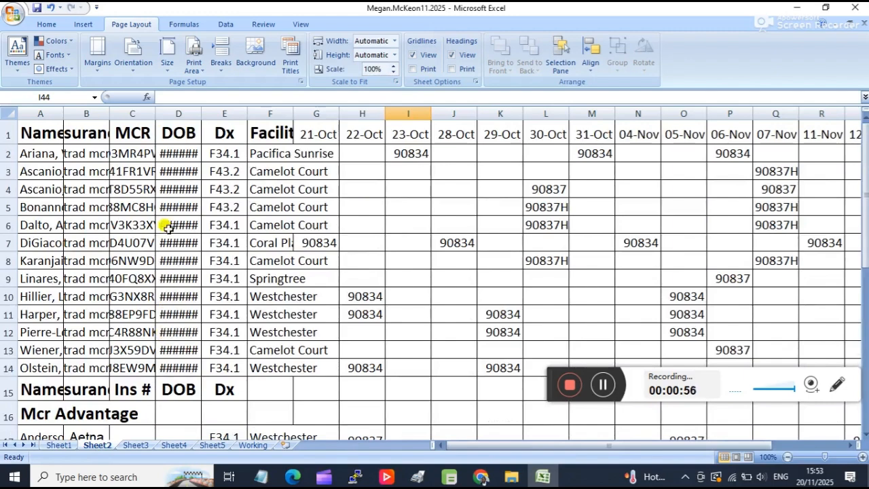
scroll(281, 208, "down", 1)
scroll(281, 212, "up", 1)
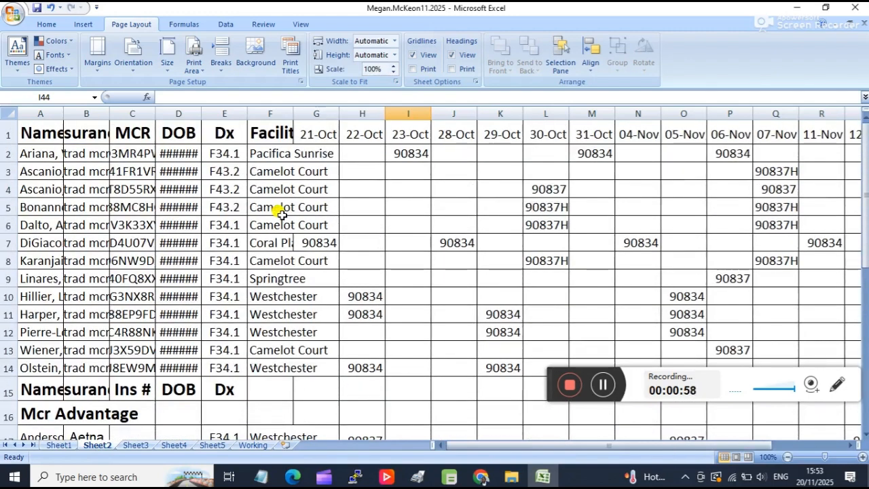
scroll(282, 212, "down", 1)
scroll(282, 216, "down", 8)
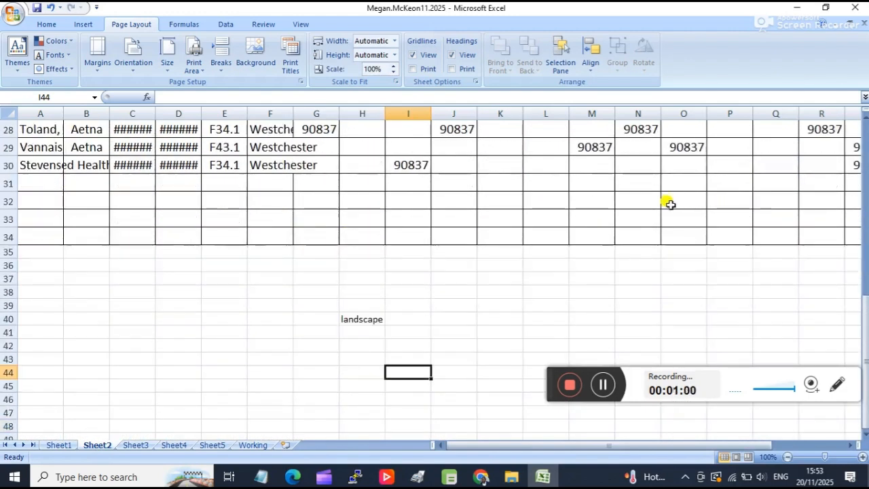
left_click_drag(530, 450, 659, 407)
left_click_drag(814, 236, 5, 102)
left_click_drag(4, 2, 4, 3)
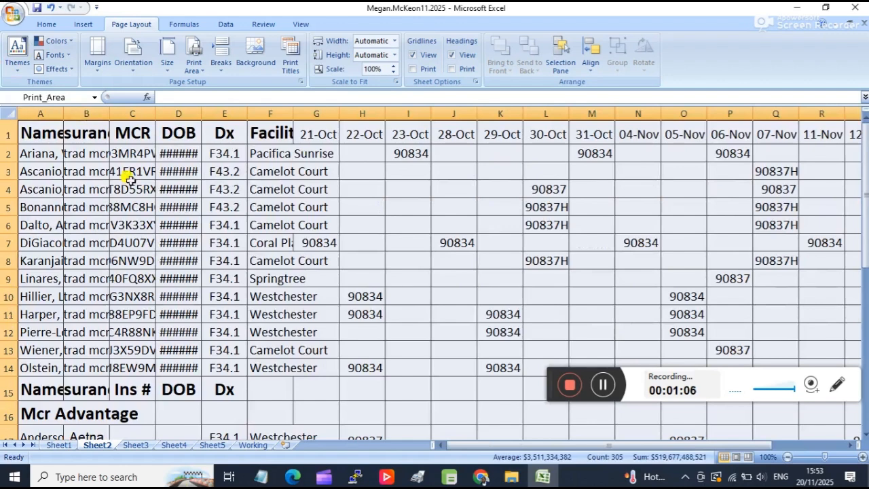
left_click(83, 25)
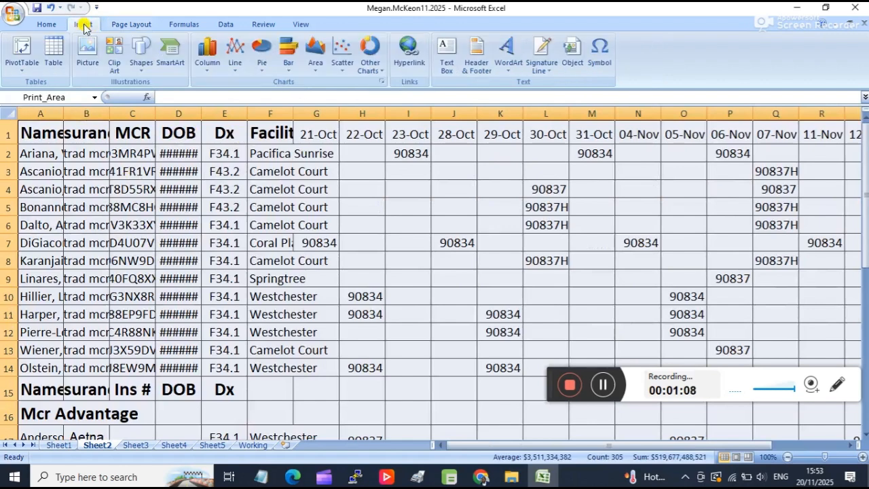
left_click(44, 25)
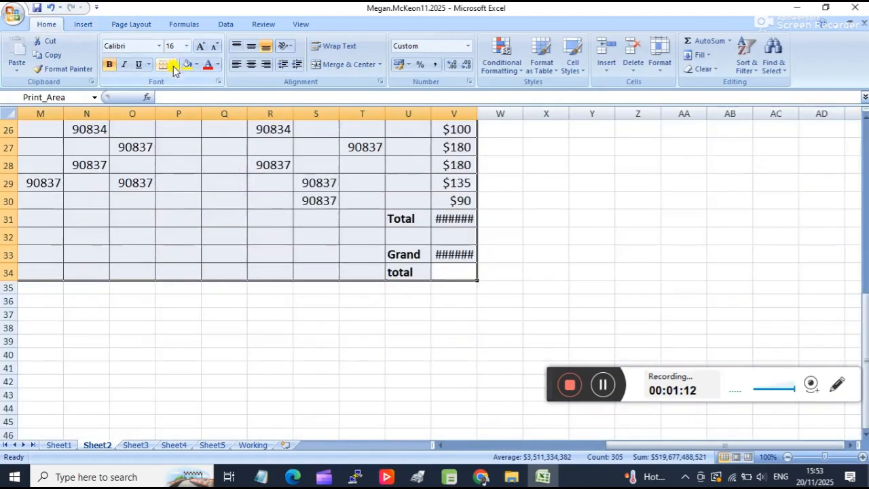
left_click(174, 64)
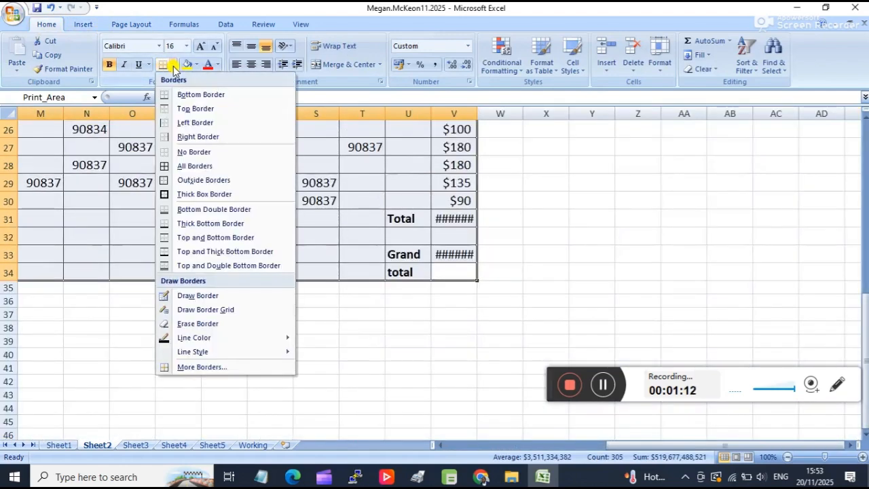
left_click(206, 166)
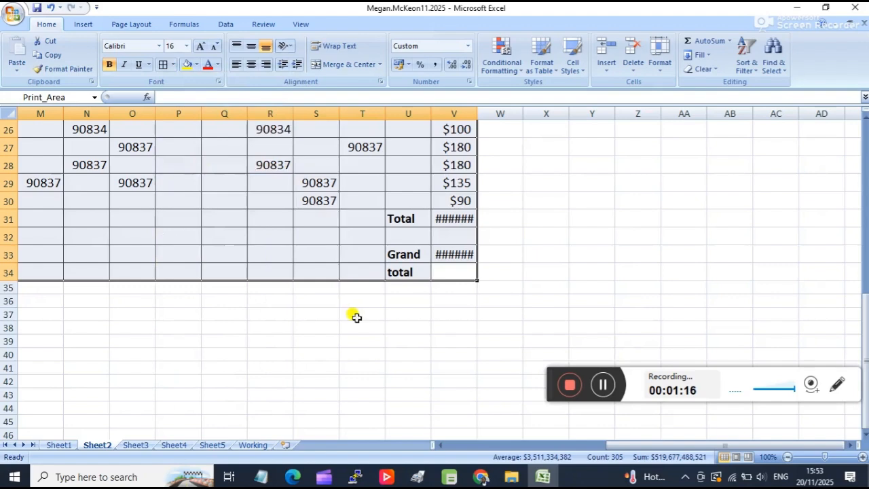
Set the page orientation of Sheet2 to Landscape.
left_click_drag(648, 445, 431, 442)
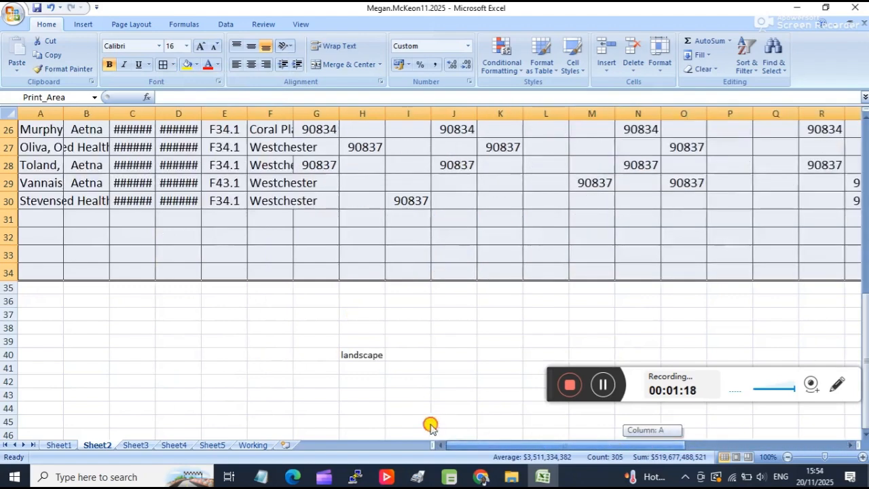
scroll(443, 307, "up", 5)
scroll(443, 307, "up", 4)
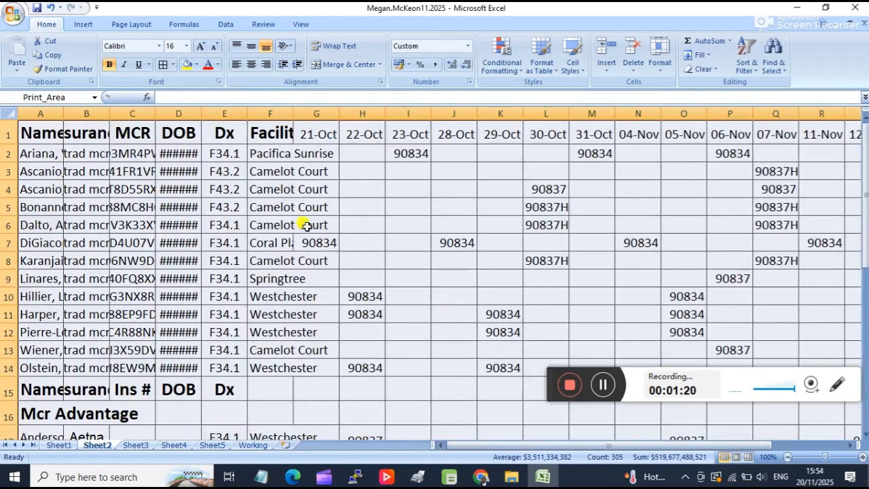
left_click(126, 23)
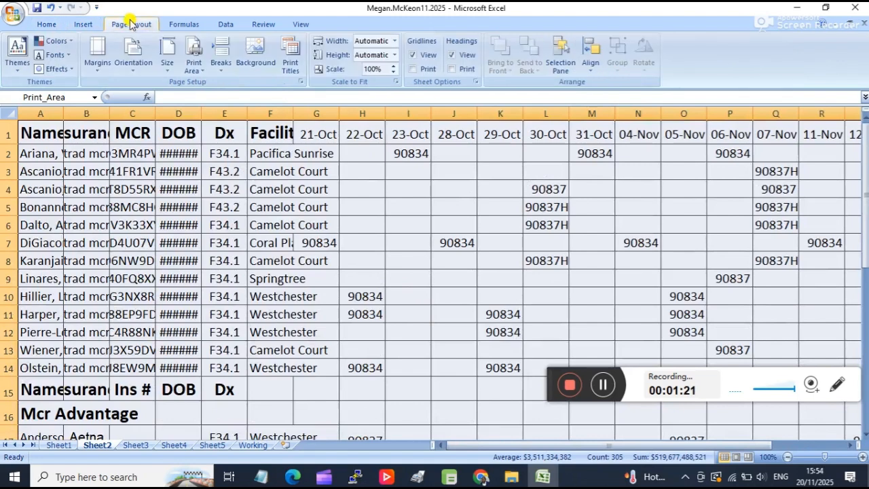
left_click(133, 60)
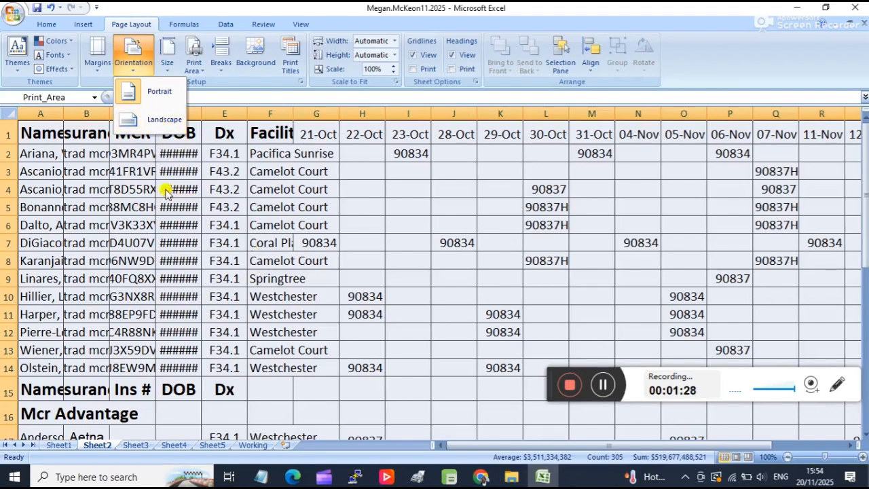
scroll(299, 269, "down", 10)
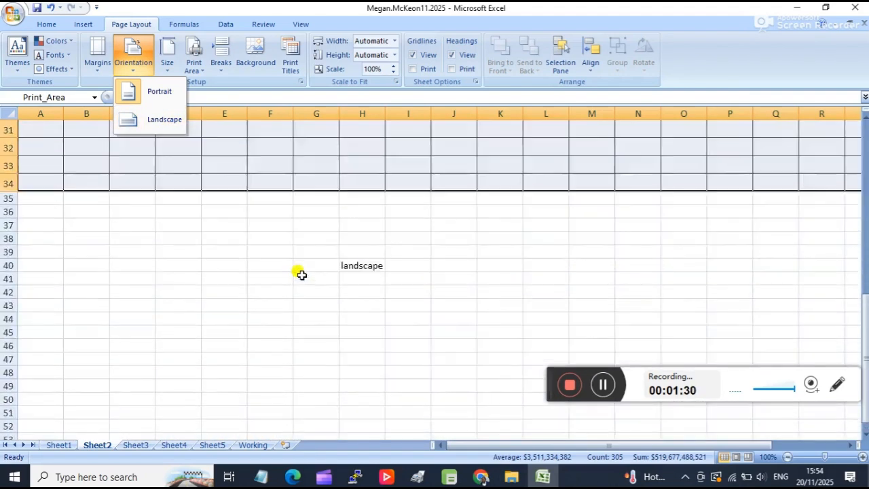
left_click(156, 124)
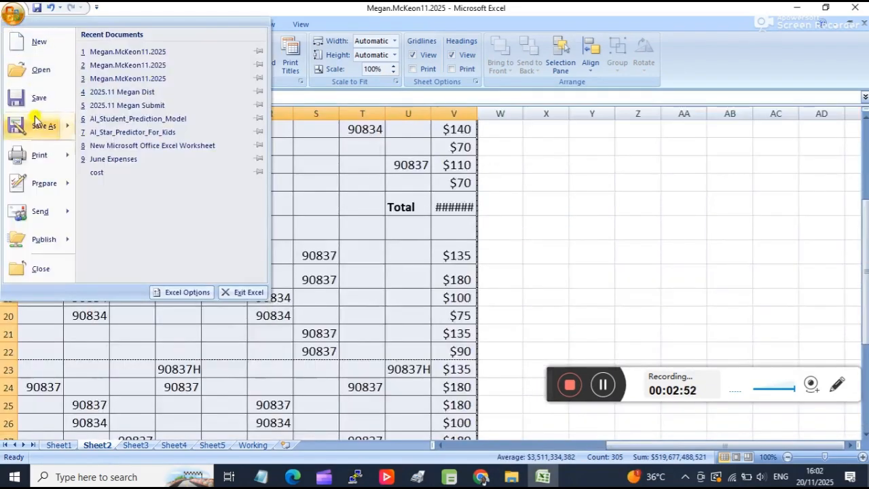
Check how the first page of Sheet2 prints in the print preview, and return to the worksheet.
mouse_move(41, 159)
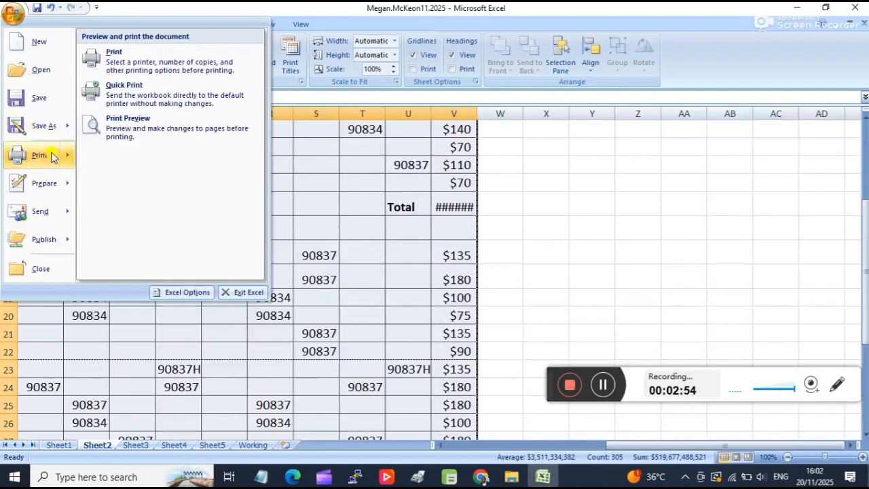
left_click(136, 123)
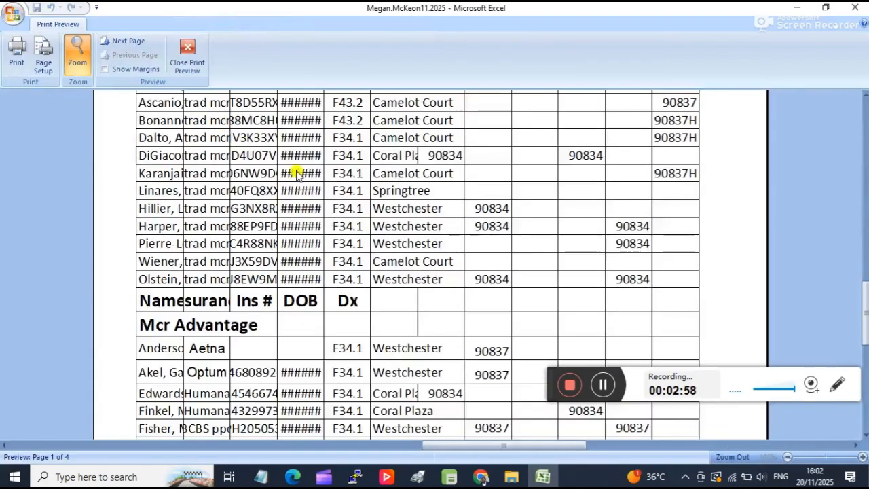
scroll(518, 252, "up", 5)
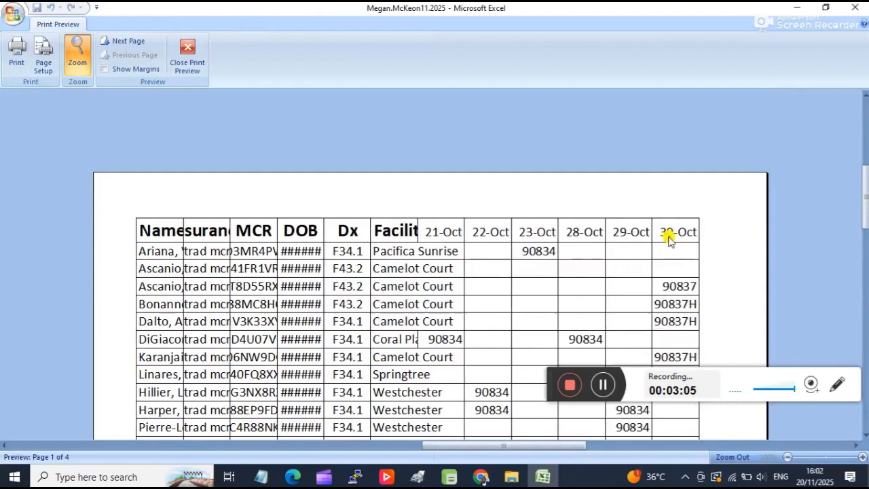
left_click(196, 49)
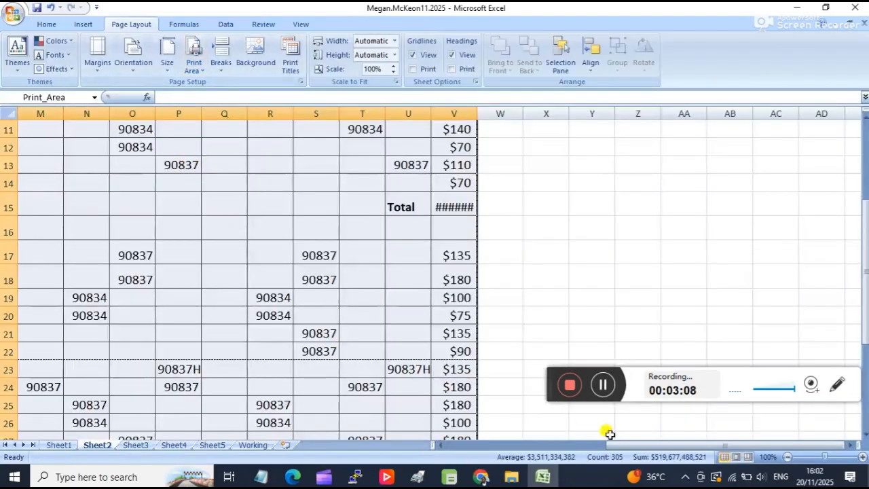
Widen columns B, C and D on Sheet2 so the insurance, MCR number and DOB entries fit.
left_click_drag(624, 444, 471, 446)
scroll(191, 294, "up", 3)
left_click(364, 360)
scroll(80, 224, "up", 1)
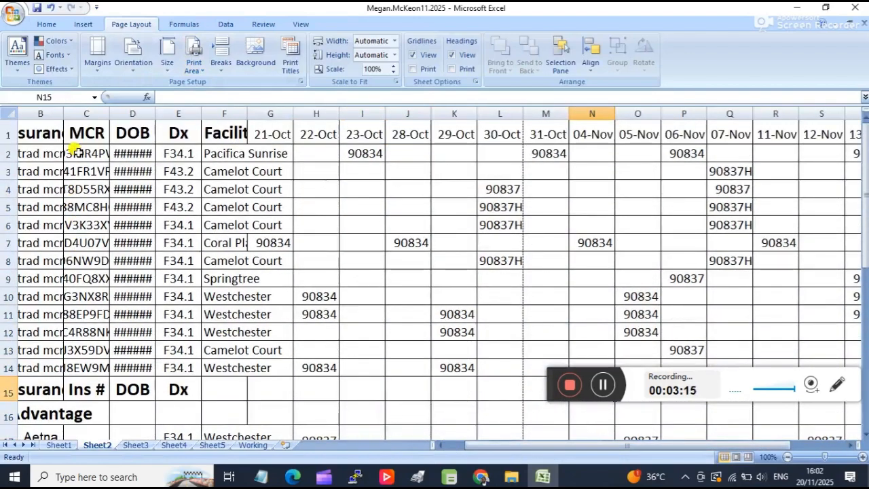
left_click_drag(62, 107, 253, 117)
Widen the Facility column on Sheet2 to 11.63.
scroll(227, 206, "down", 6)
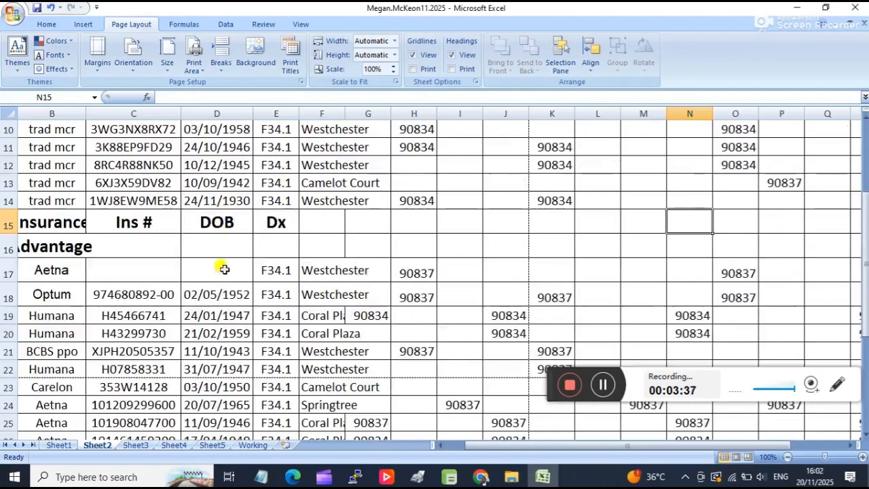
scroll(239, 278, "up", 6)
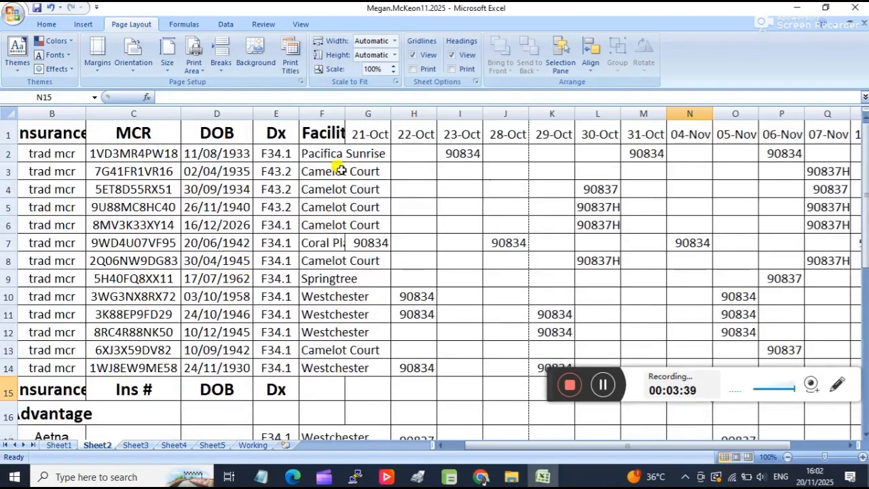
left_click_drag(345, 114, 364, 120)
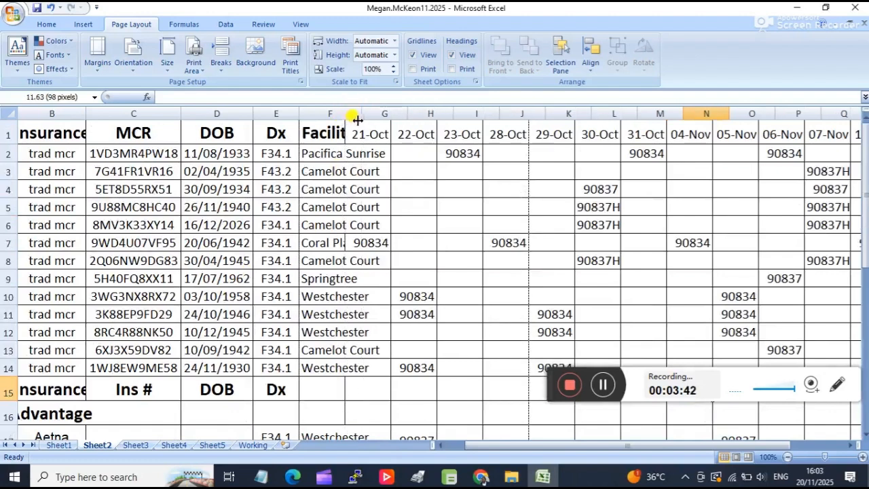
left_click_drag(346, 129, 363, 134)
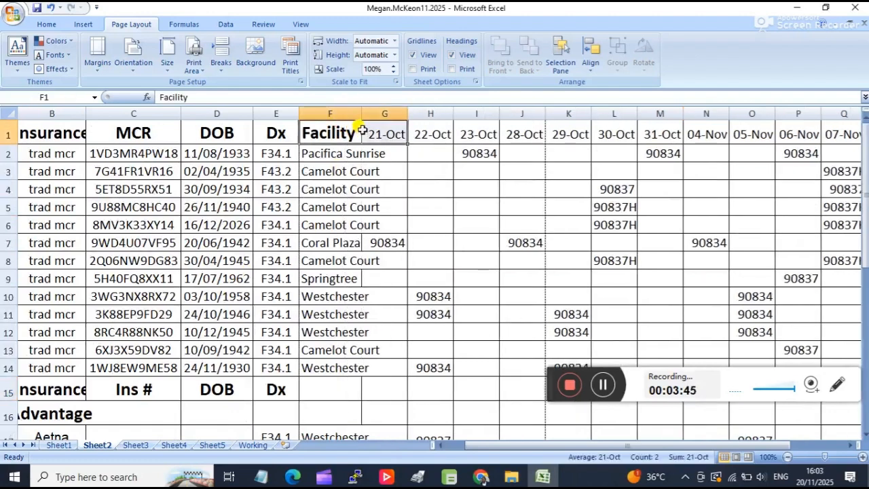
left_click(603, 385)
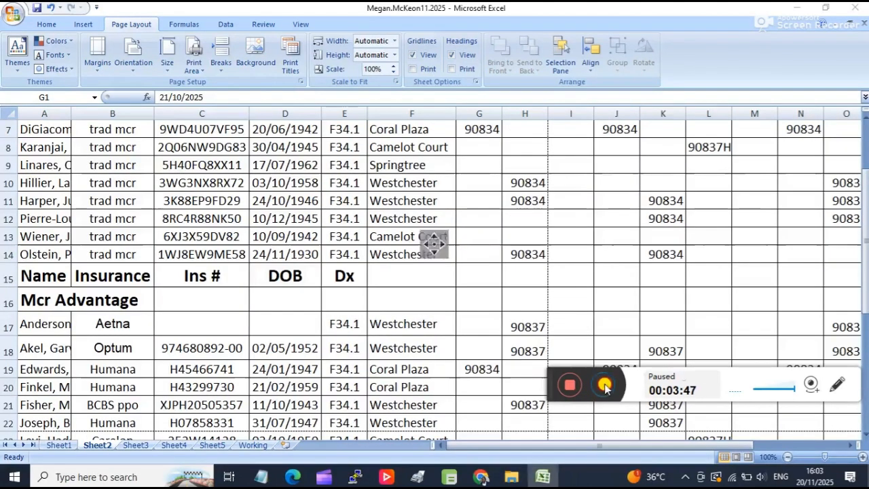
left_click(603, 386)
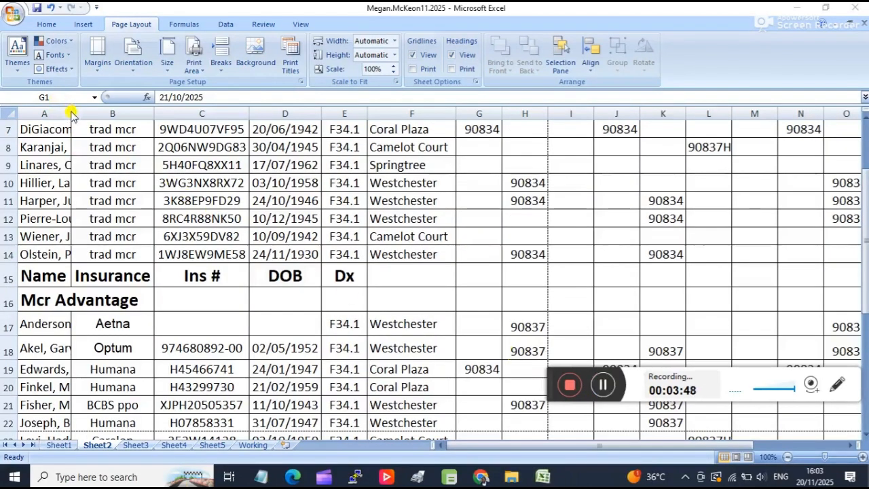
Widen the Name and Insurance columns on Sheet2 so the full patient names and the United Healthcare entries fit.
left_click_drag(72, 113, 147, 111)
scroll(238, 217, "down", 4)
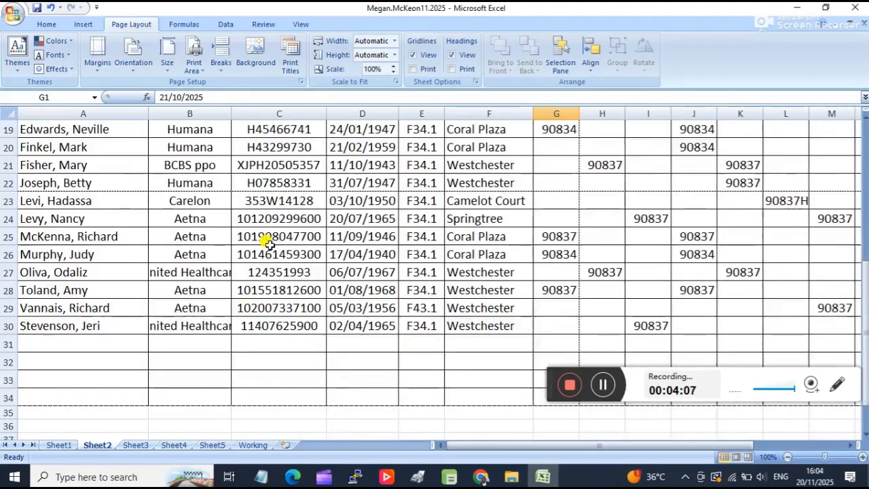
scroll(269, 244, "down", 3)
scroll(241, 267, "up", 3)
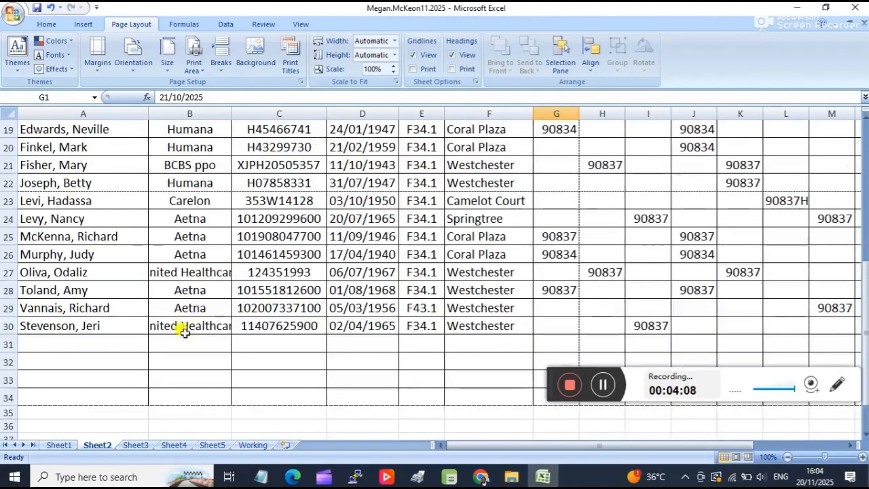
left_click_drag(233, 114, 254, 111)
scroll(375, 204, "up", 6)
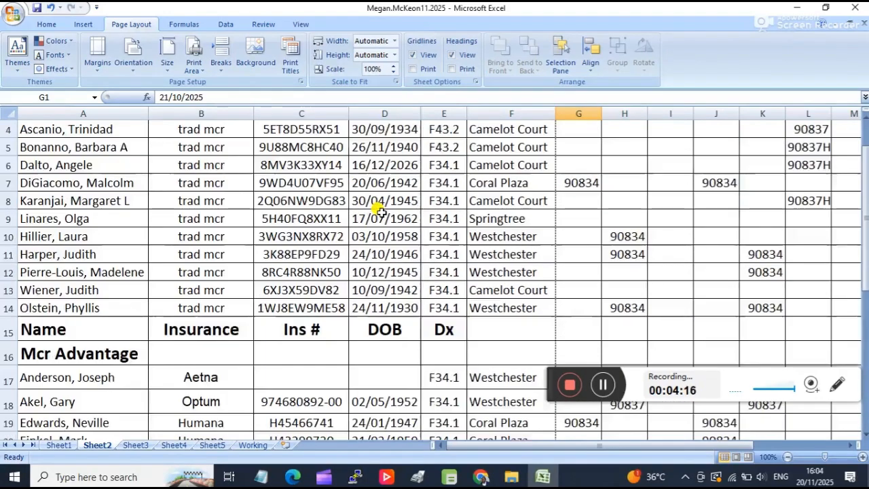
Widen the payment column V on Sheet2 so the Total and Grand total amounts fit.
scroll(381, 212, "down", 11)
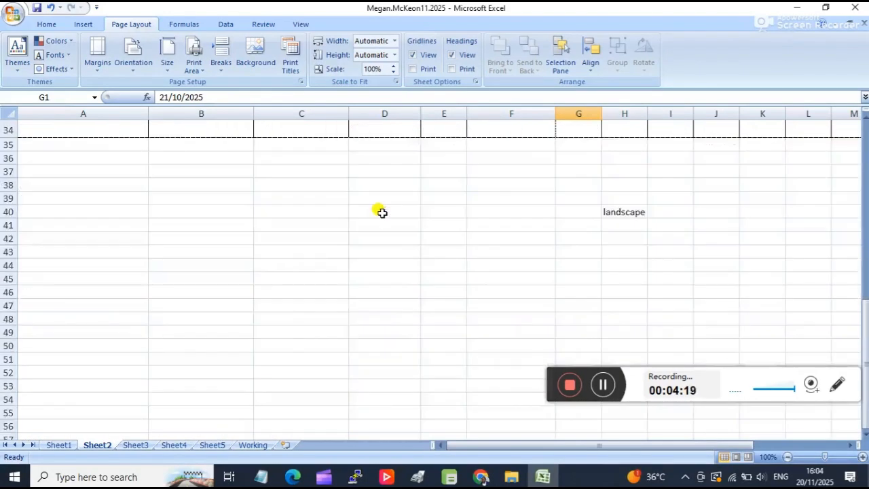
scroll(326, 313, "up", 10)
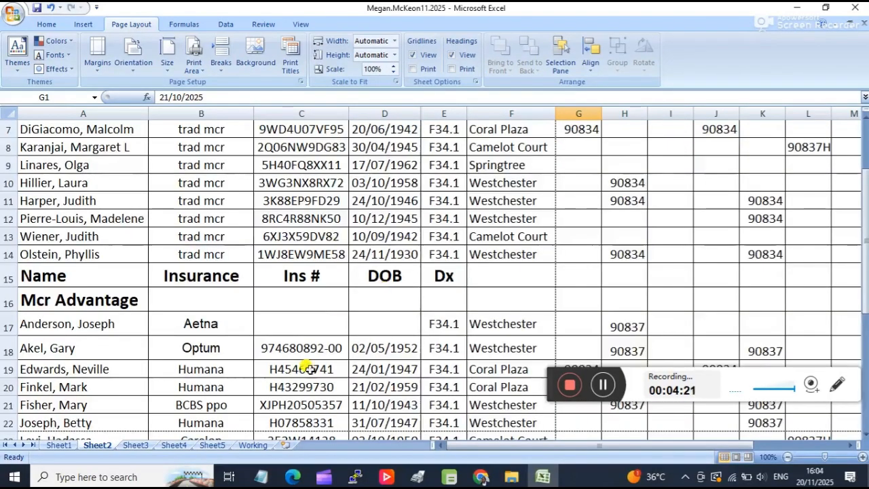
scroll(336, 292, "down", 6)
left_click_drag(446, 443, 536, 445)
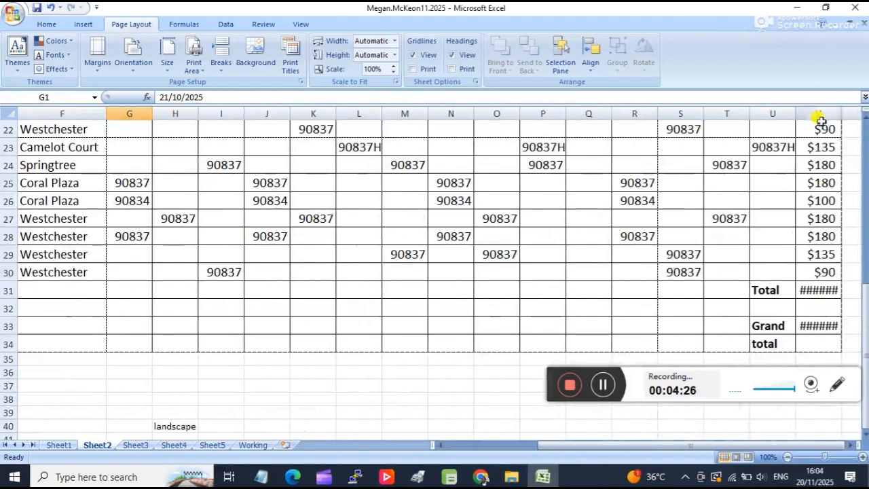
left_click_drag(840, 114, 849, 114)
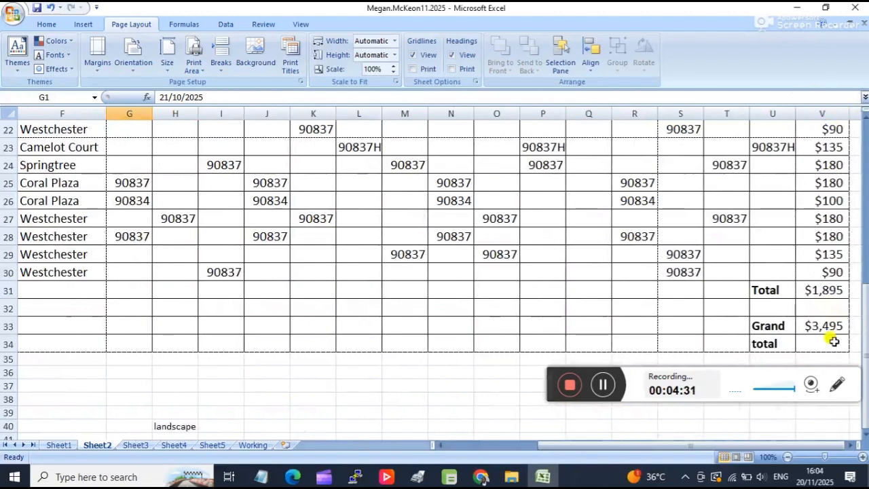
Set the whole Sheet2 table, A1 through V34, as the print area.
left_click_drag(825, 343, 2, 14)
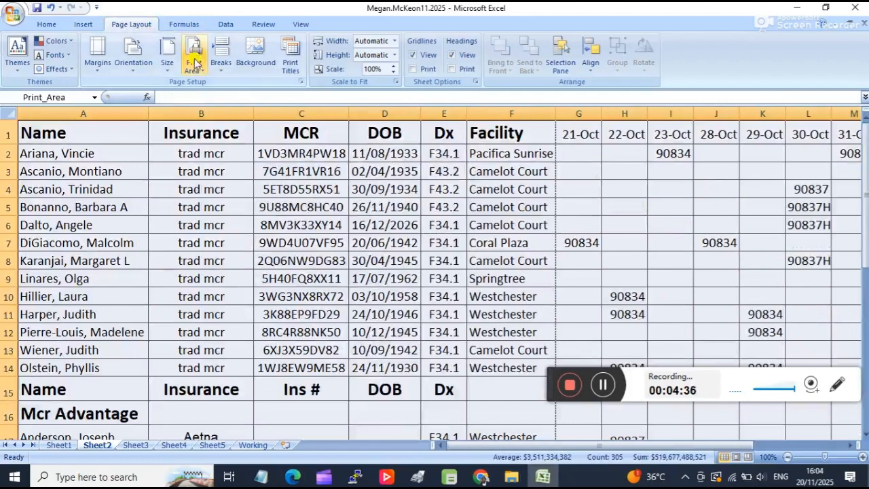
left_click(204, 70)
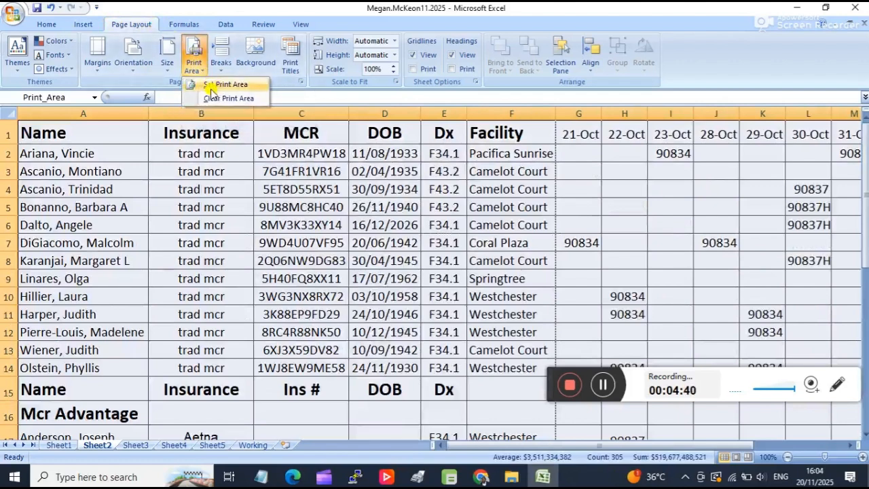
left_click(211, 86)
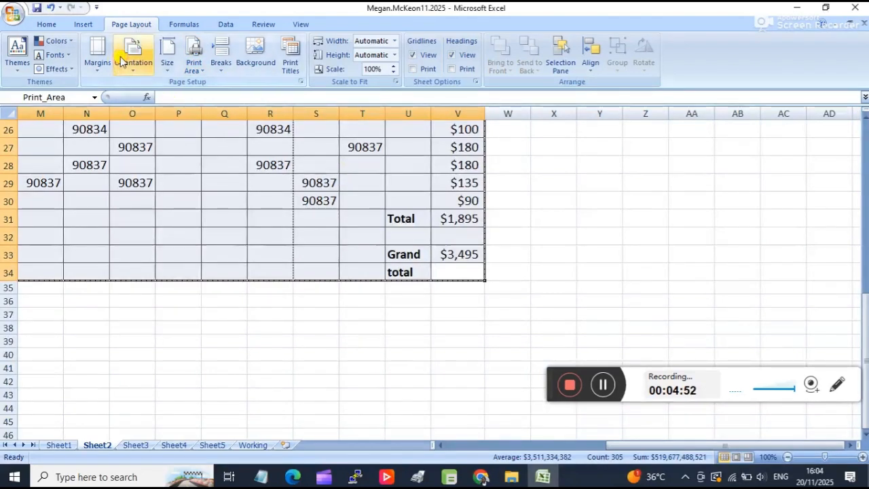
Check the page orientation options for Sheet2 and where the page breaks fall across the table's columns.
left_click(131, 66)
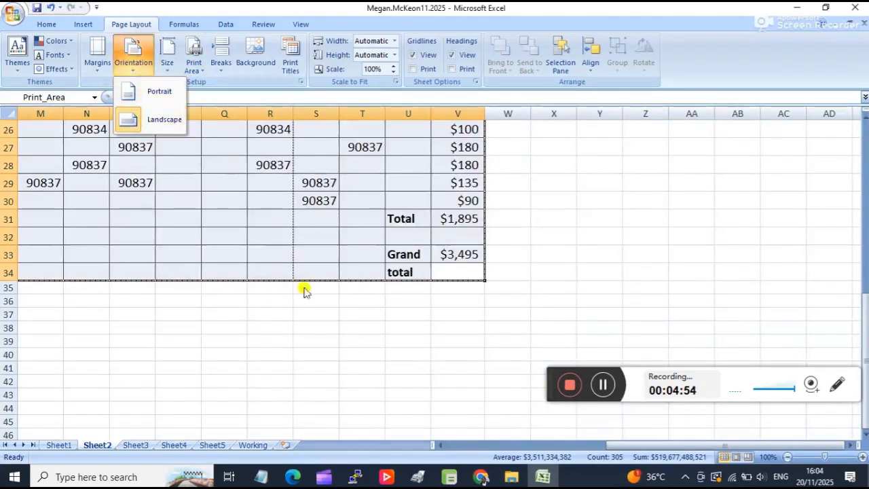
left_click(342, 311)
left_click_drag(642, 445, 553, 445)
left_click_drag(740, 446, 791, 446)
left_click_drag(866, 343, 866, 133)
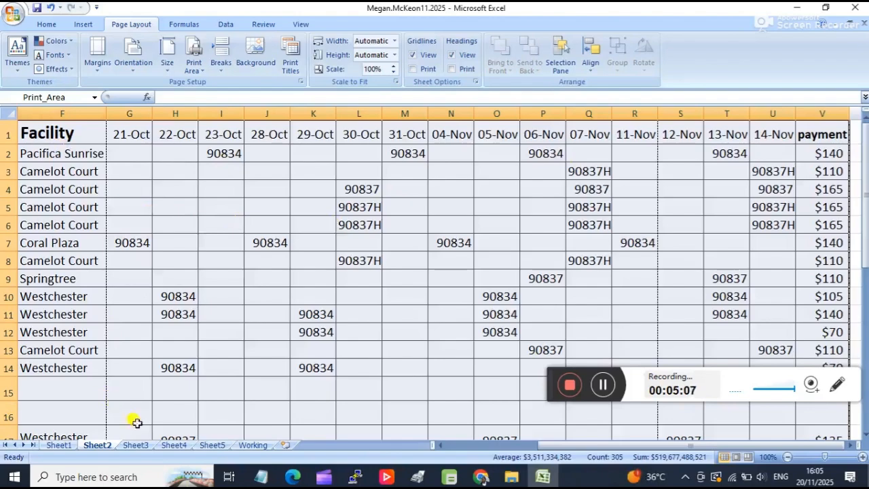
left_click_drag(531, 447, 497, 453)
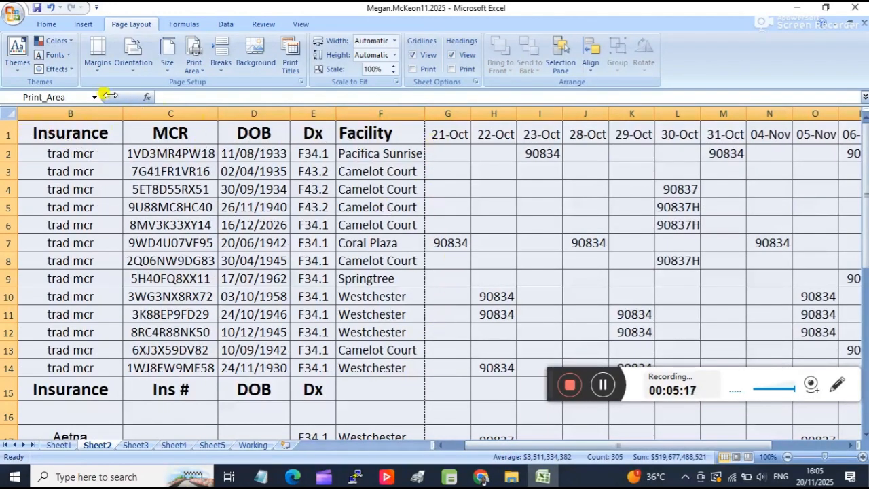
Check in the print preview which columns of Sheet2 fit on the first page, and return to the worksheet.
left_click(15, 19)
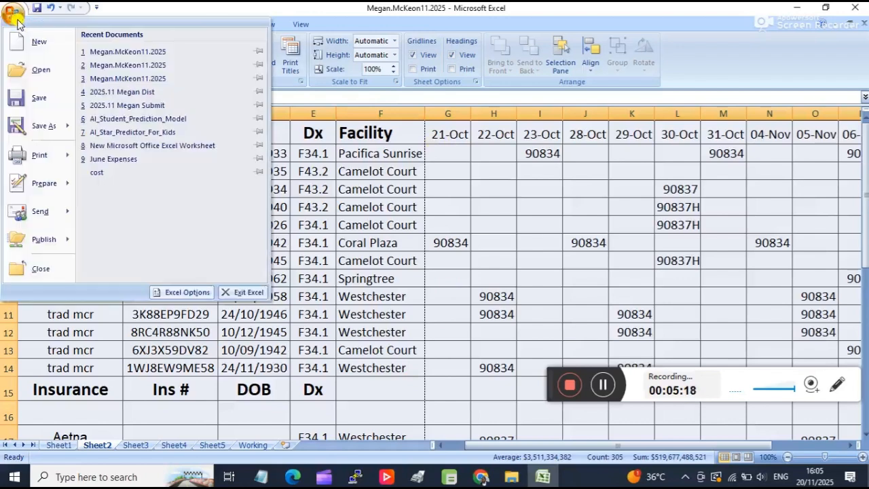
mouse_move(39, 155)
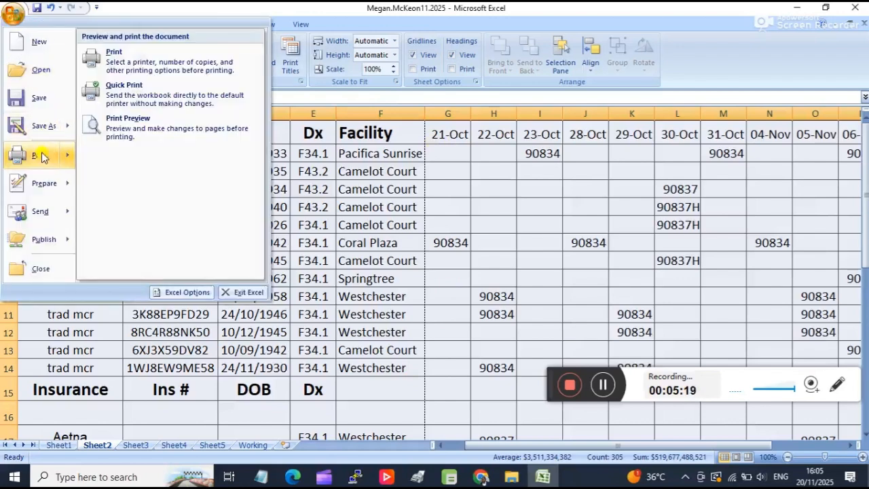
left_click(139, 129)
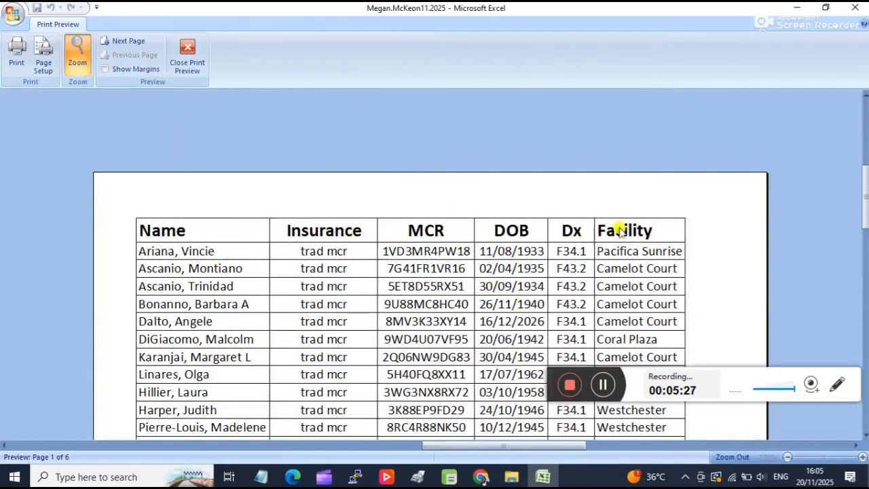
left_click(192, 61)
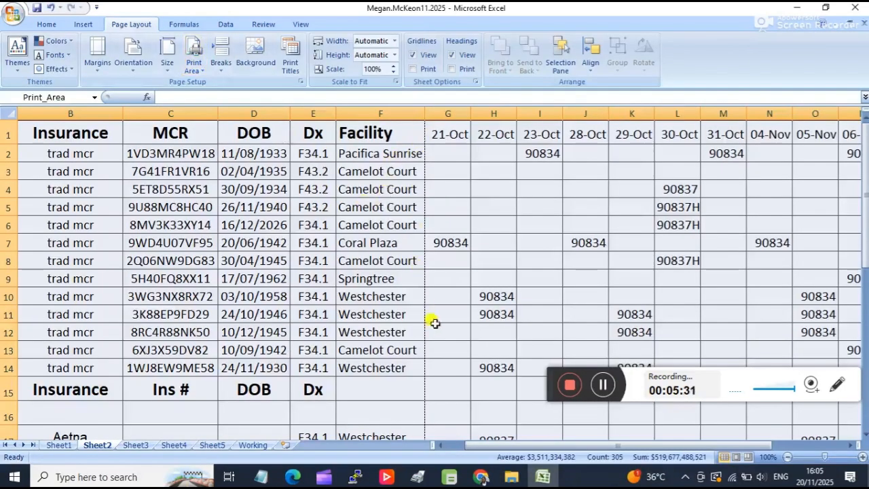
Look over the date and payment columns on Sheet2, read the formatting notes on Sheet3, and return to Sheet2.
left_click_drag(706, 445, 793, 454)
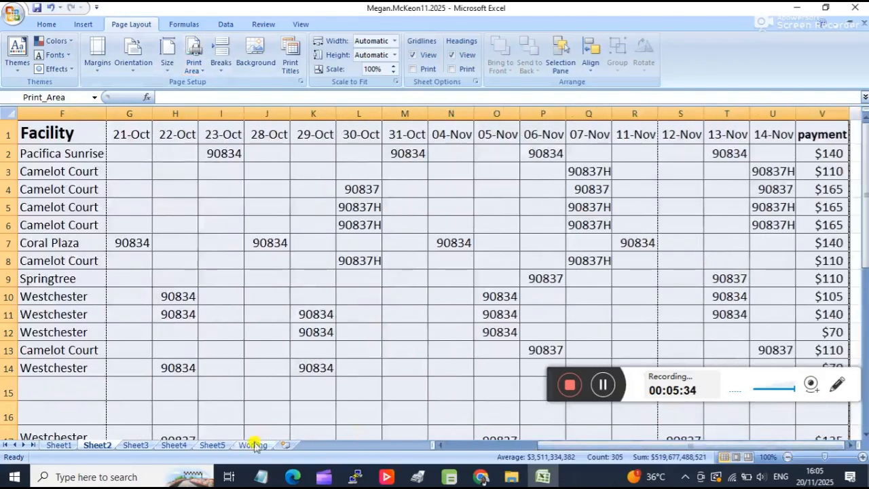
left_click(136, 445)
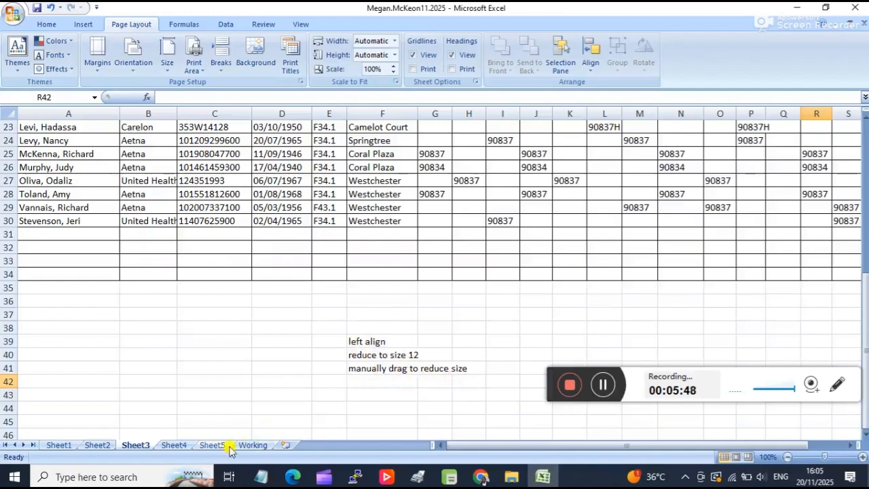
left_click(98, 445)
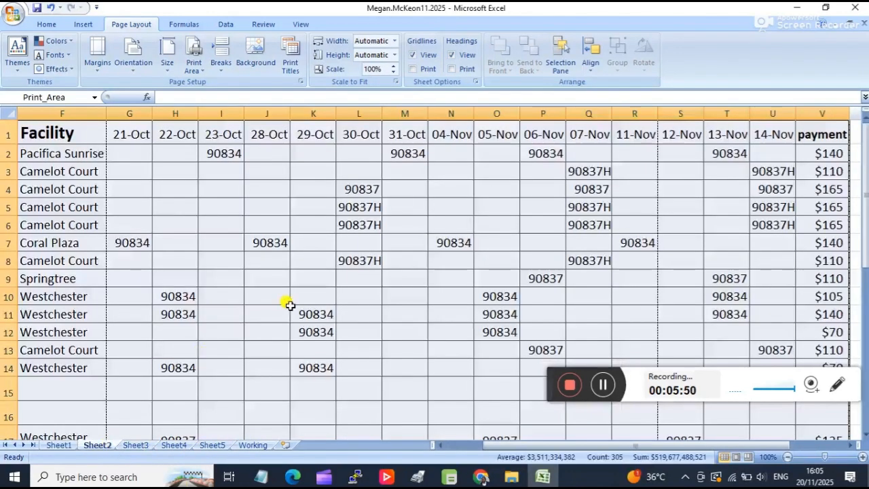
Reduce the font size of the whole Sheet2 table, A1 through V34, to 12.
scroll(289, 304, "down", 4)
left_click(430, 256)
scroll(428, 254, "down", 2)
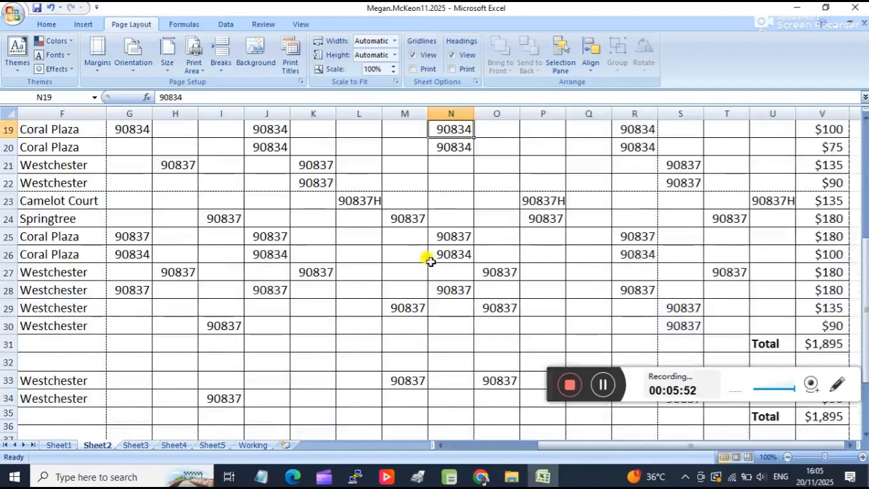
scroll(556, 235, "down", 14)
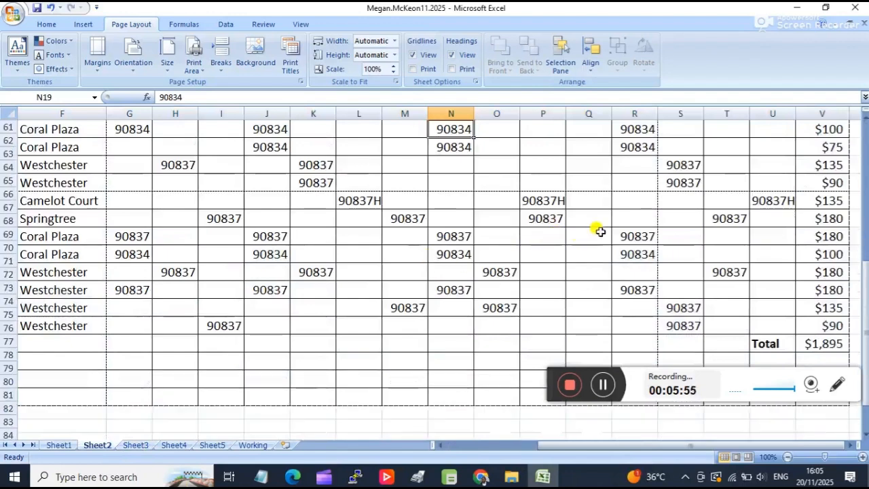
scroll(550, 357, "down", 3)
scroll(551, 317, "up", 2)
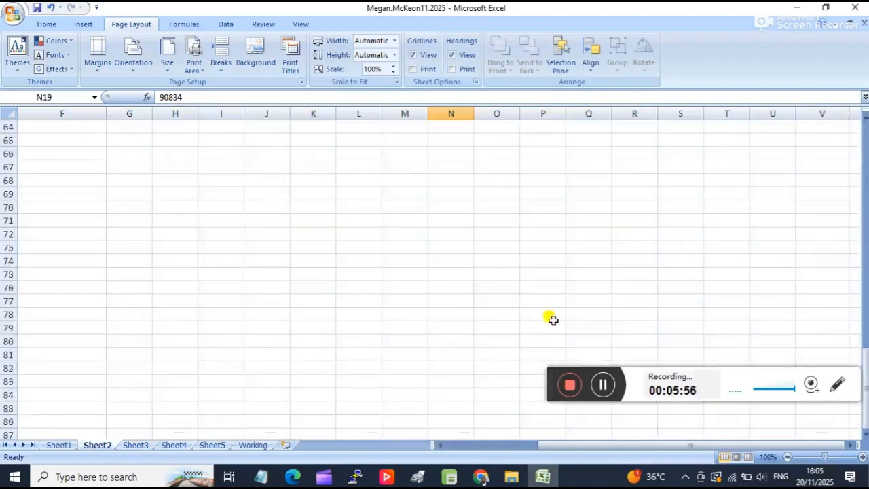
left_click(576, 211)
scroll(568, 285, "up", 11)
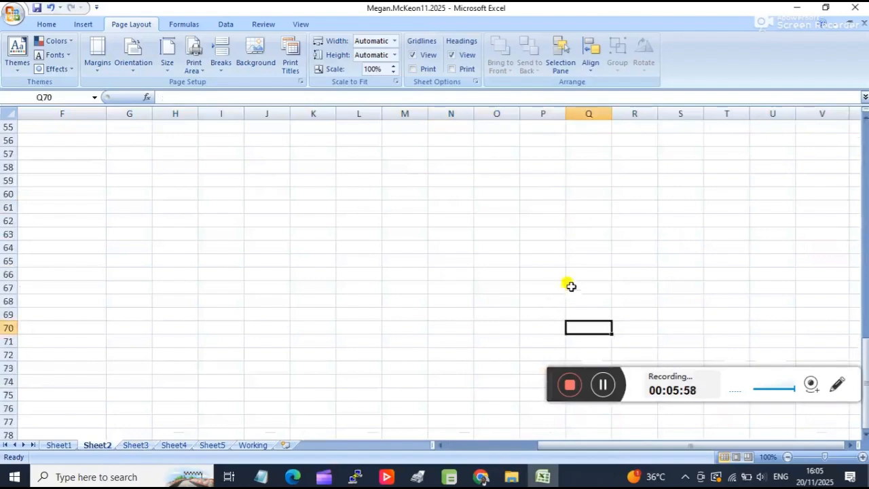
left_click_drag(838, 169, 2, 65)
left_click(47, 24)
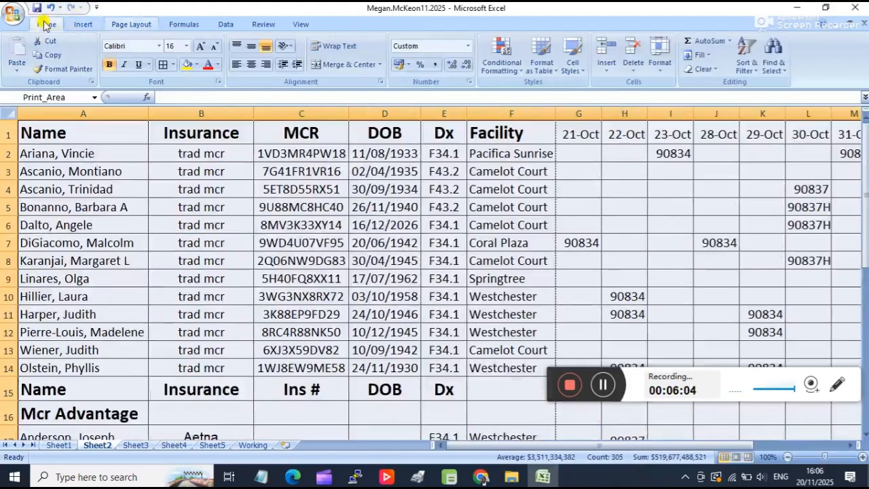
left_click(187, 47)
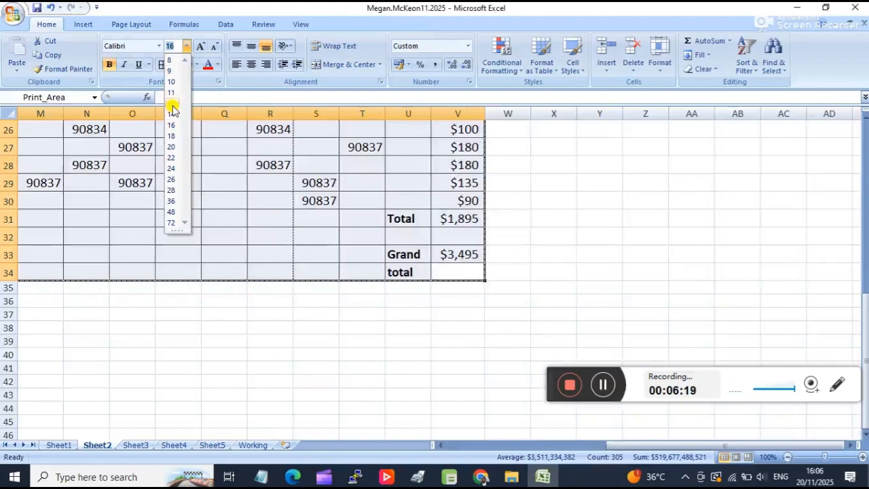
left_click(172, 106)
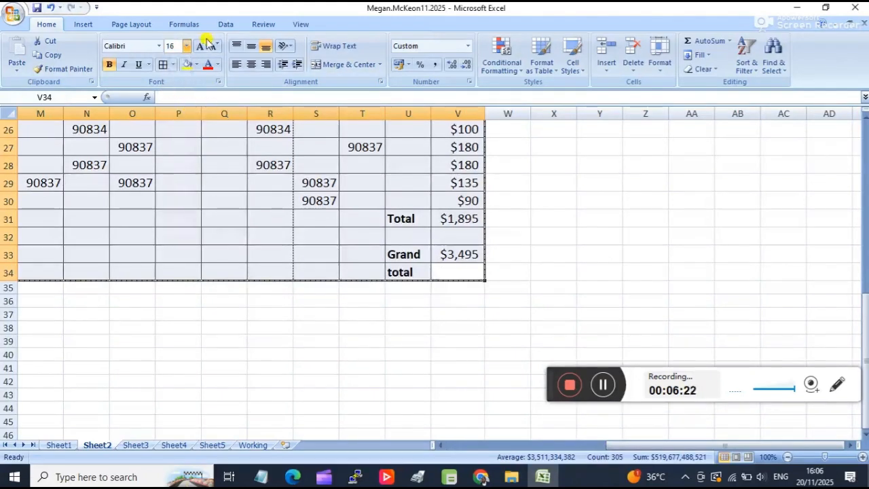
left_click(185, 47)
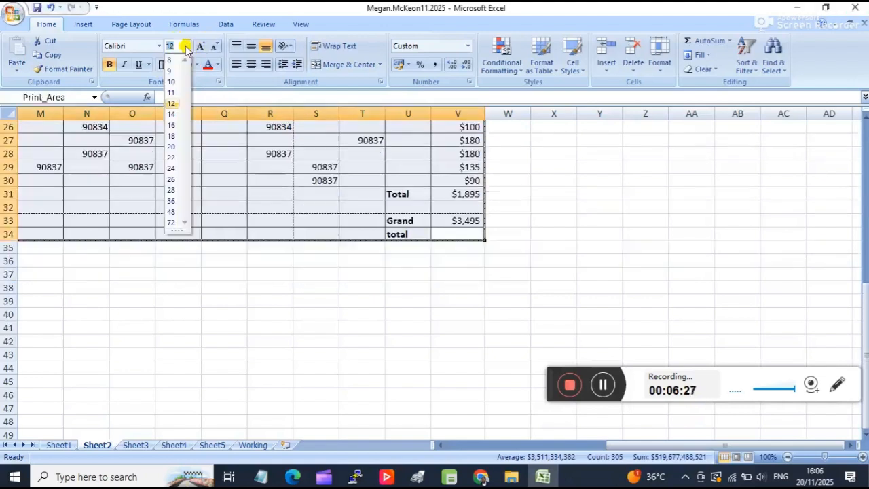
left_click(322, 245)
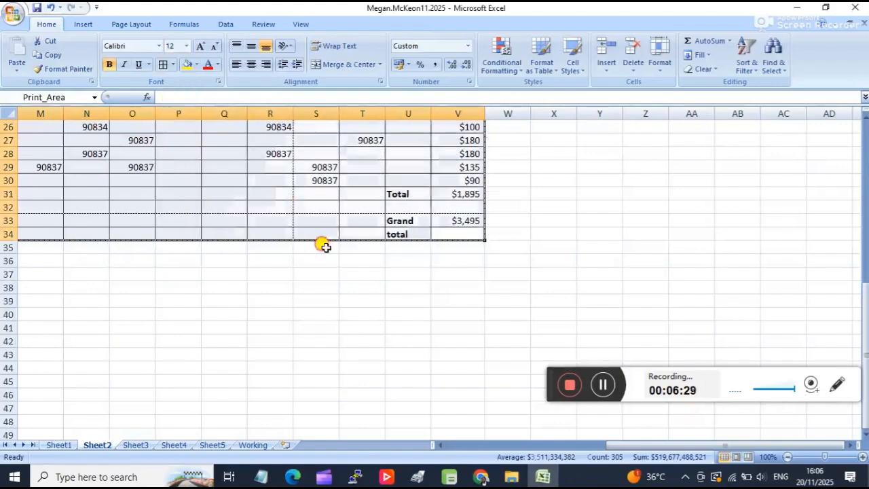
Left-align all cells of the Sheet2 table, A1 through V34.
left_click_drag(631, 444, 466, 428)
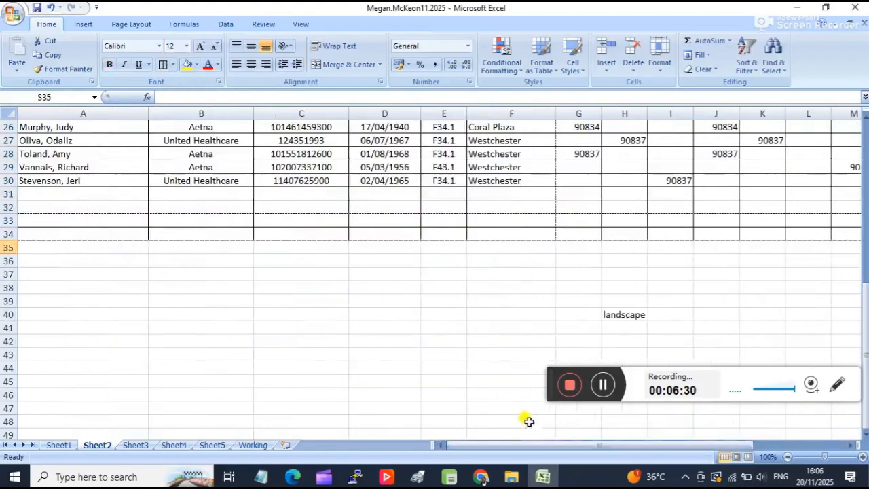
left_click_drag(543, 448, 763, 310)
left_click_drag(821, 237, 2, 47)
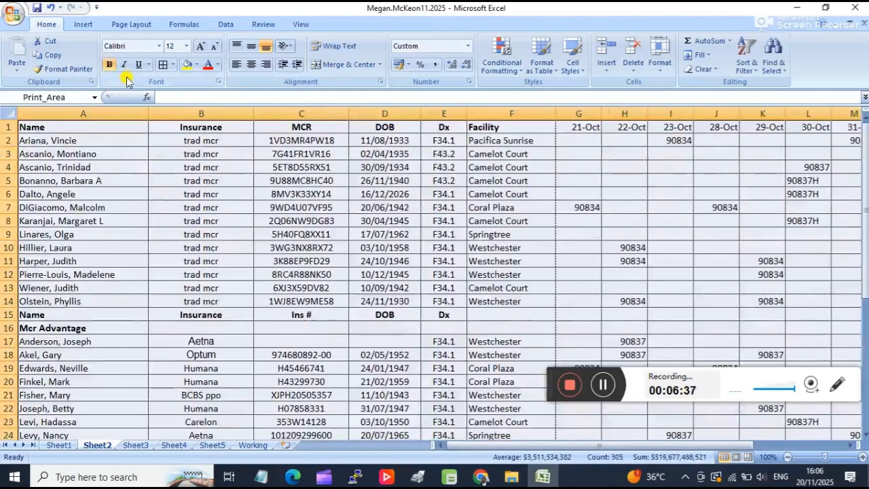
left_click(240, 68)
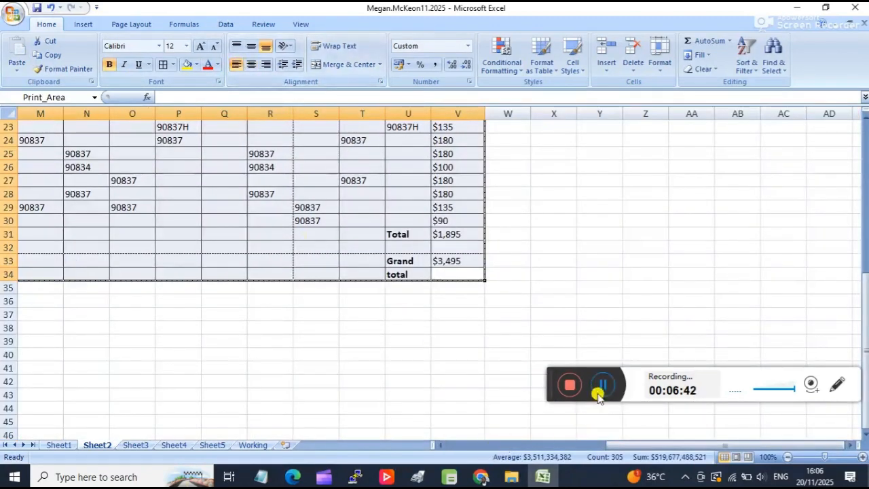
left_click_drag(625, 446, 391, 448)
scroll(381, 306, "up", 7)
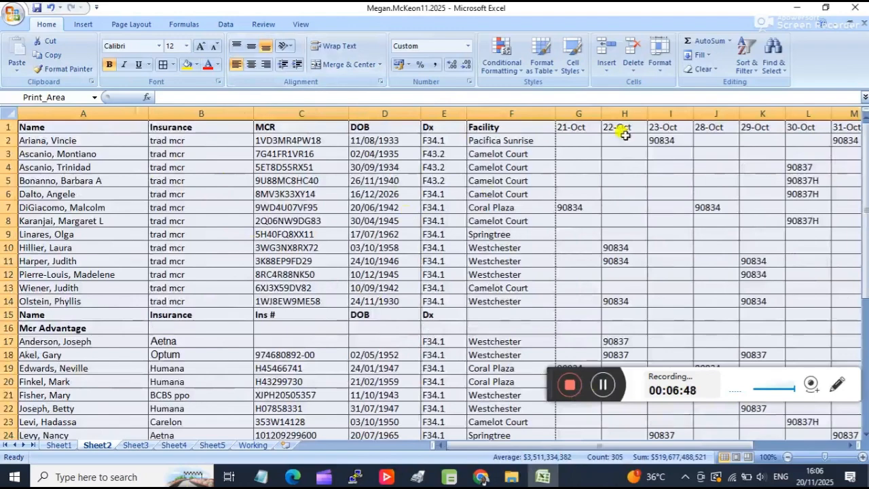
Deselect the table and narrow Sheet2's Name and Insurance columns to remove the spare space beside their entries.
left_click(187, 180)
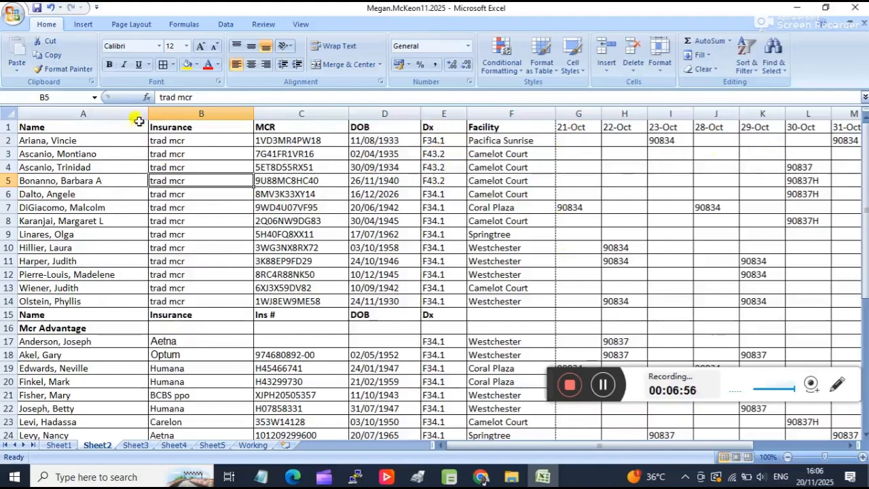
left_click_drag(143, 114, 113, 129)
left_click_drag(225, 115, 166, 117)
Adjust the Insurance column to a width of 15.50 so the United Healthcare entries in rows 27 and 30 fit in full.
scroll(215, 201, "down", 3)
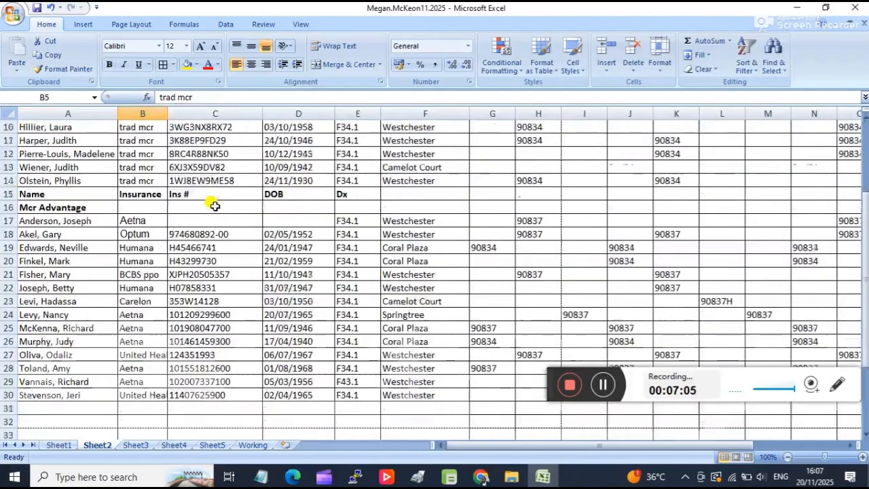
scroll(216, 205, "down", 3)
scroll(190, 119, "up", 6)
left_click_drag(168, 115, 175, 115)
scroll(194, 140, "down", 4)
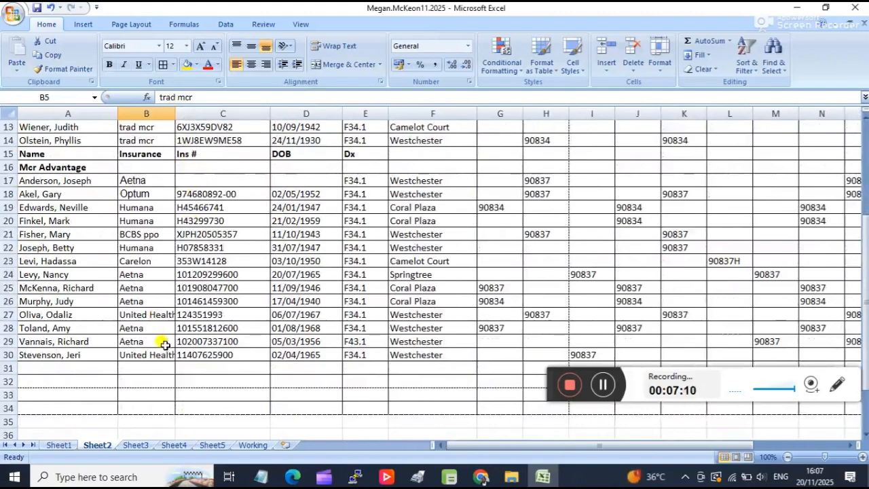
left_click_drag(177, 117, 183, 116)
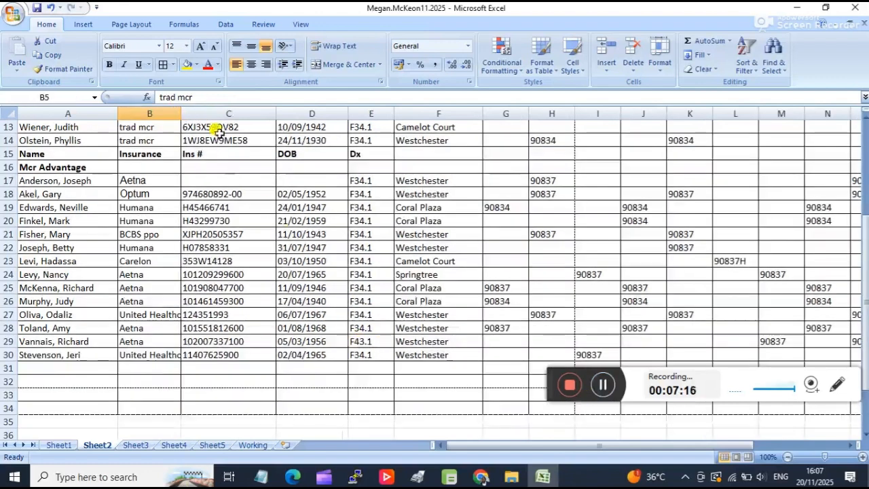
left_click_drag(182, 117, 206, 114)
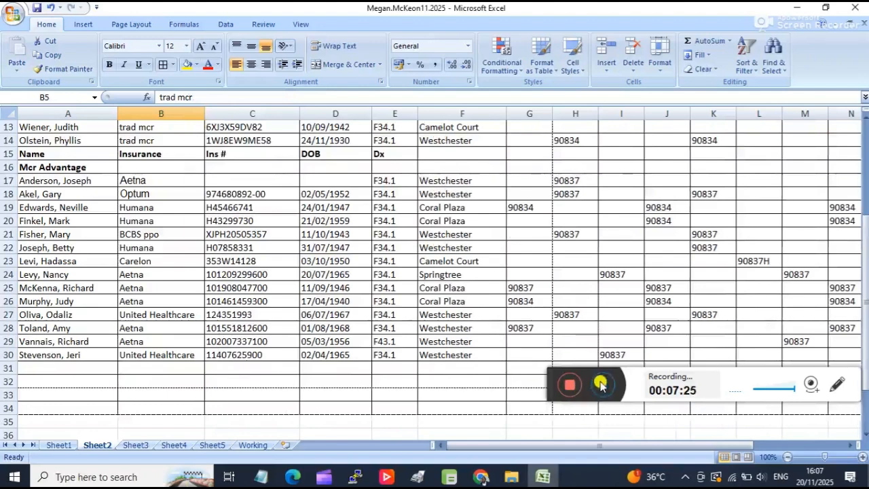
left_click(204, 114)
left_click_drag(205, 115, 201, 115)
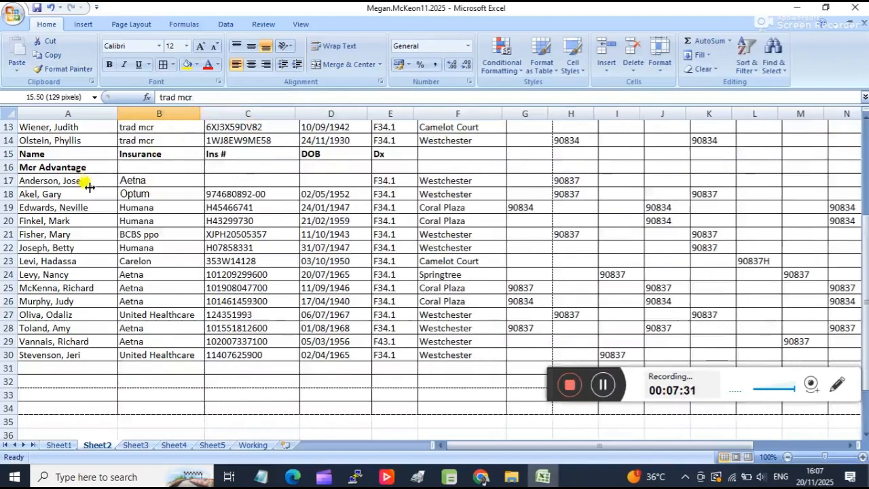
Narrow the MCR column so it just fits its longest ID, checking the entries down the table.
scroll(90, 188, "up", 4)
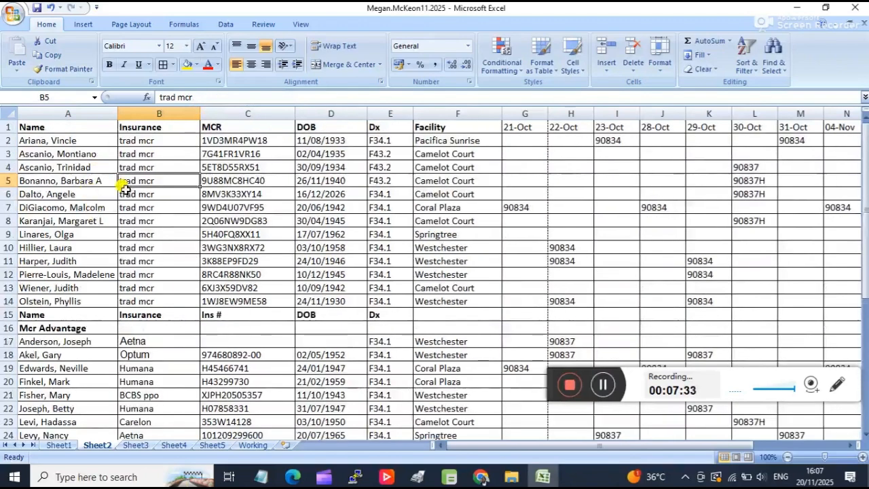
scroll(205, 169, "down", 6)
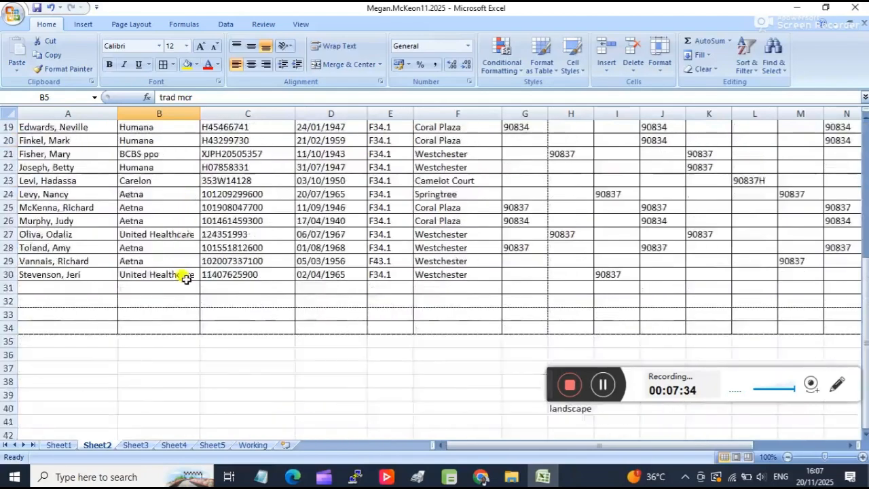
scroll(182, 272, "up", 6)
scroll(264, 229, "down", 4)
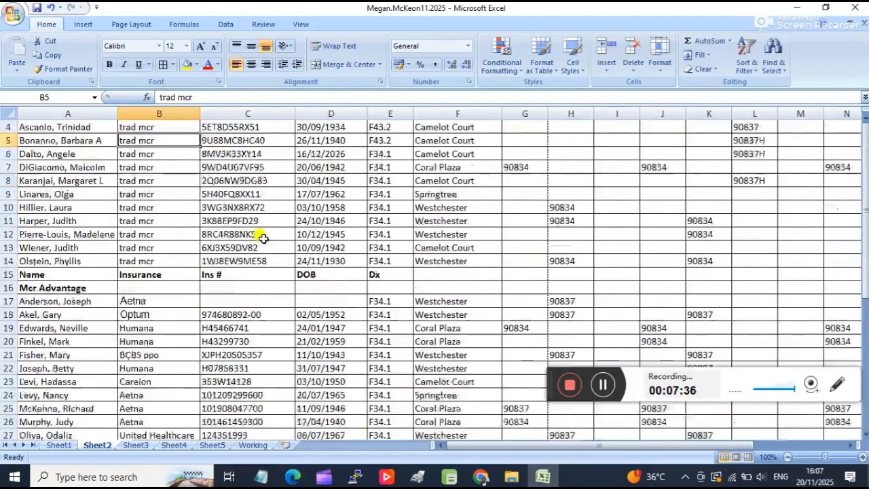
scroll(275, 280, "up", 4)
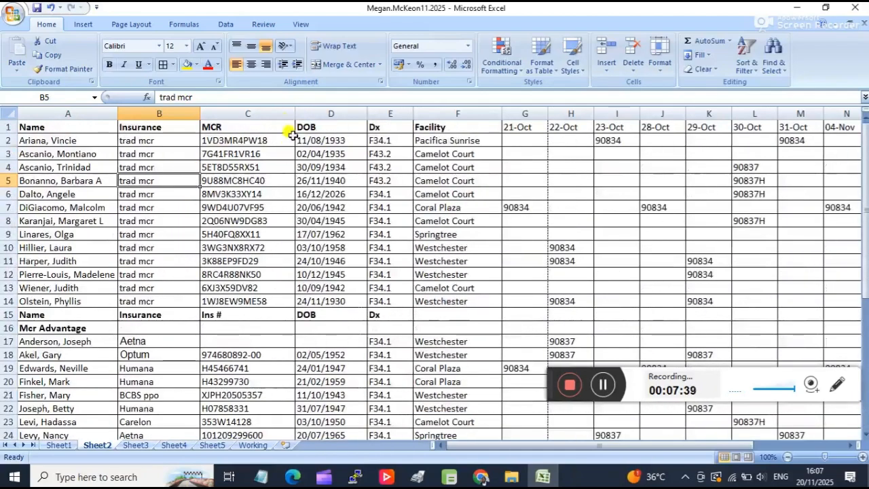
left_click_drag(292, 114, 271, 113)
scroll(299, 224, "down", 4)
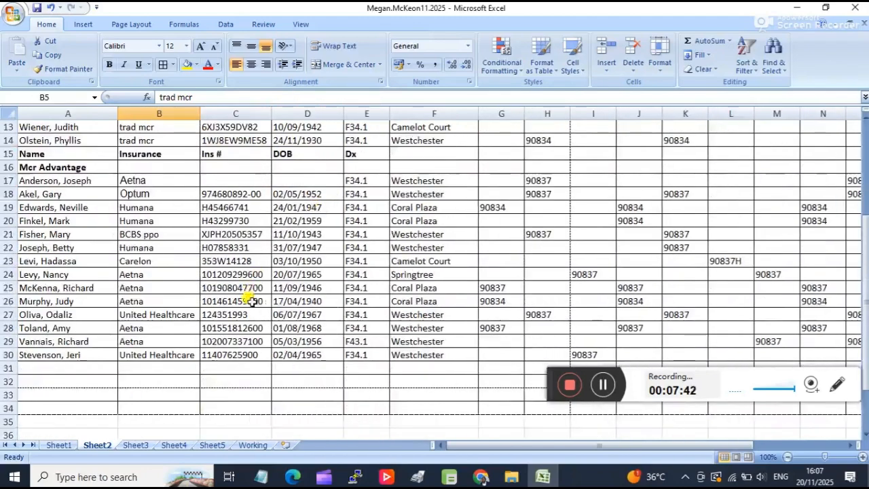
Set the DOB column's width to 10.25 and narrow the Dx column to just fit its diagnosis codes.
scroll(250, 297, "up", 4)
left_click_drag(344, 112, 325, 115)
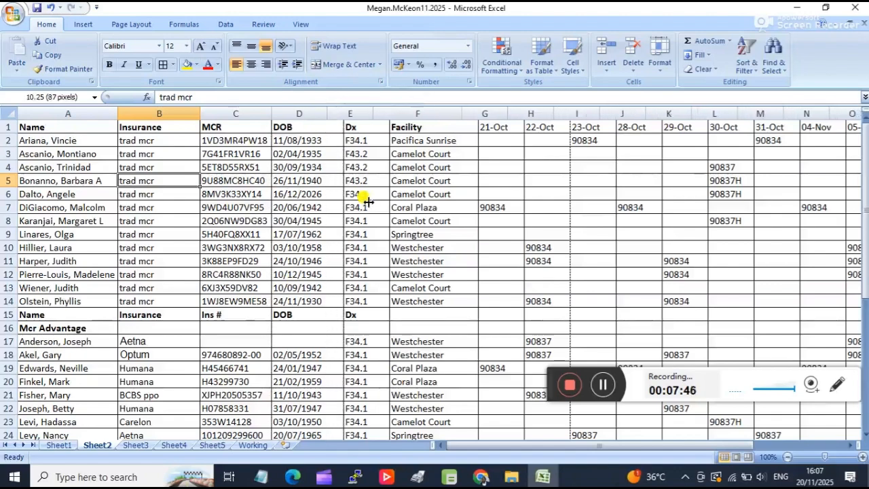
scroll(369, 195, "down", 4)
scroll(369, 195, "up", 4)
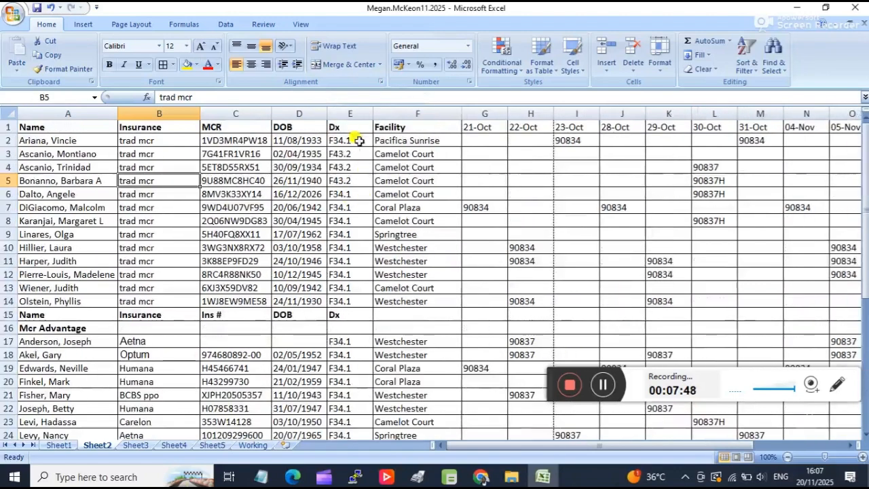
left_click_drag(364, 111, 353, 113)
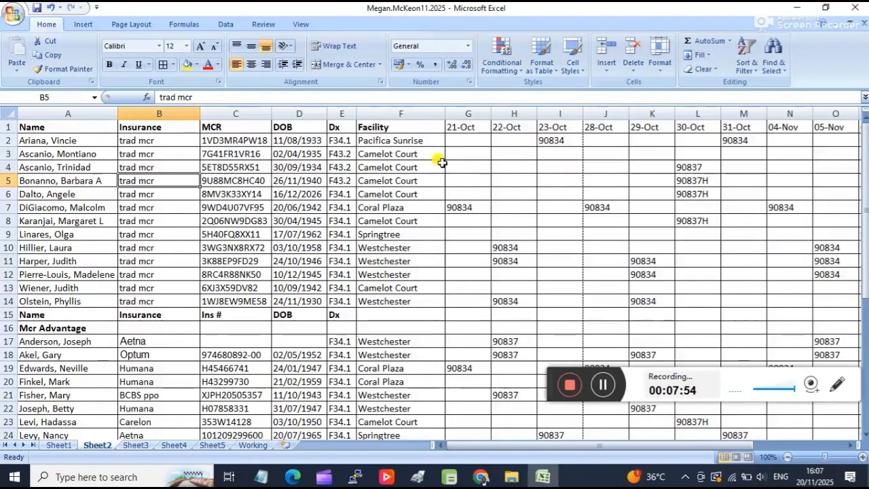
Set the Facility column's width to 13.13 and check that all facility names down the table fit.
mouse_move(444, 111)
left_mouse_down()
mouse_move(421, 111)
mouse_move(440, 120)
left_mouse_up()
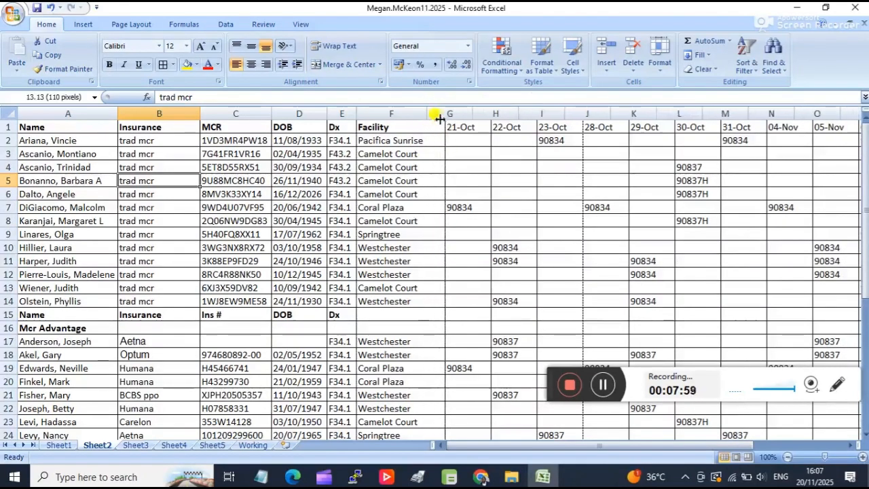
scroll(474, 137, "down", 2)
scroll(474, 137, "up", 2)
scroll(474, 141, "down", 2)
scroll(475, 143, "up", 2)
Narrow the 21-Oct column as far as its date header and codes stay fully readable.
left_click_drag(472, 114, 460, 110)
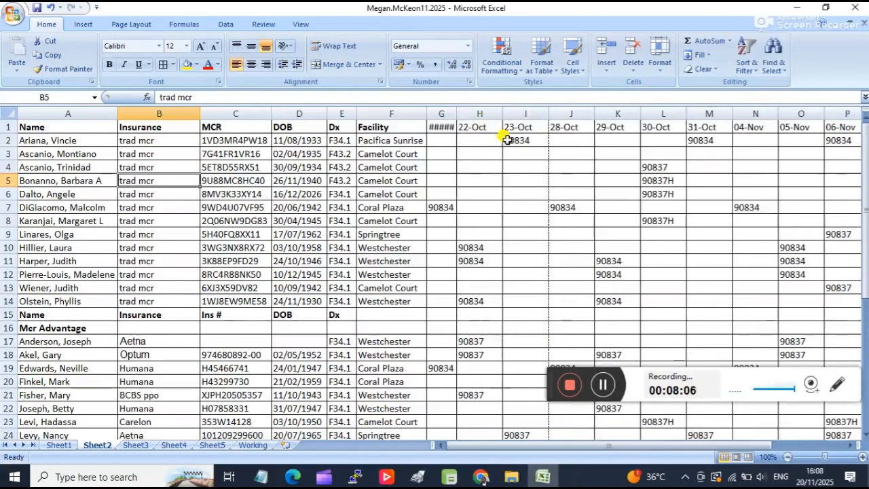
left_click_drag(454, 113, 500, 133)
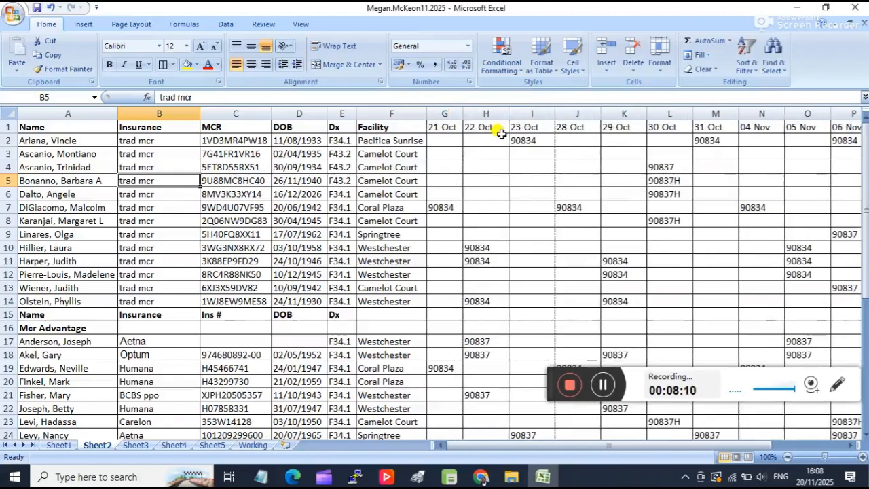
scroll(501, 140, "down", 3)
scroll(501, 143, "up", 3)
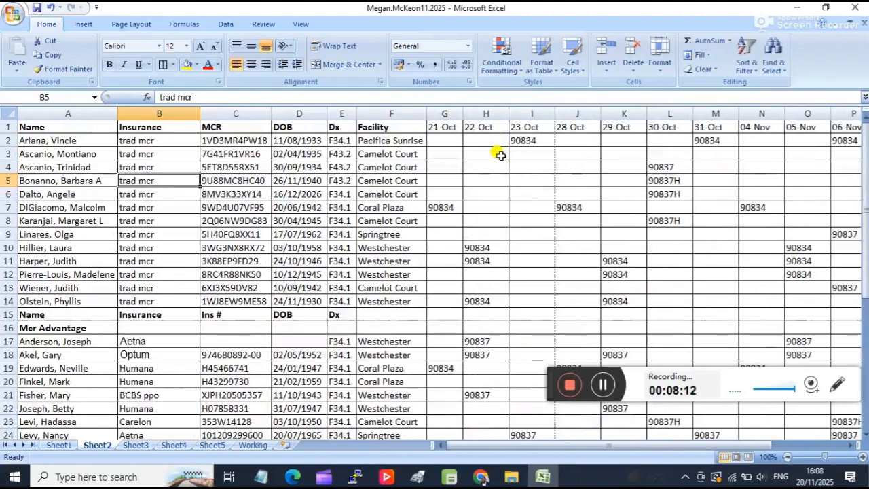
Reduce the 22-Oct column's width to 6.63 and the 23-Oct column's width to 6.25.
left_click_drag(508, 111, 505, 108)
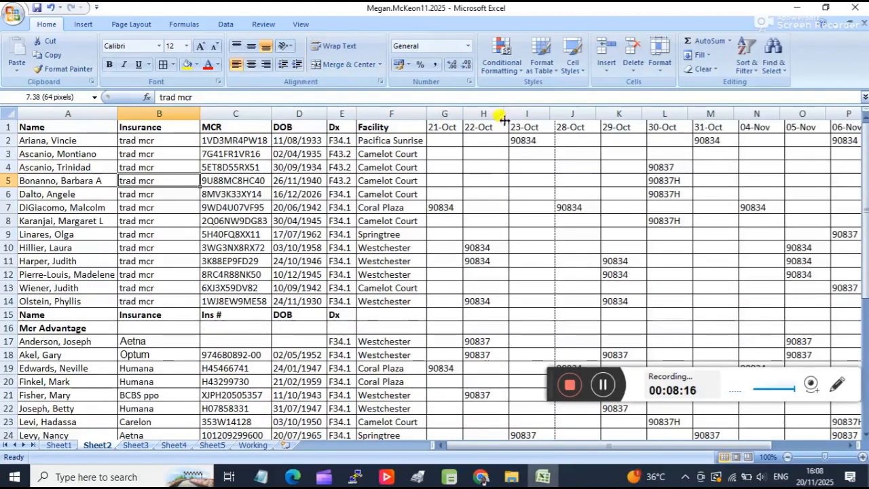
left_click(606, 385)
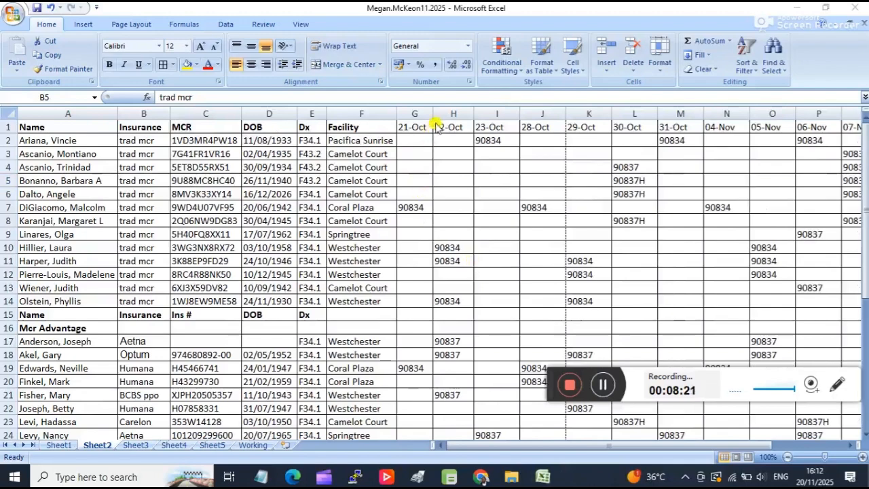
scroll(438, 151, "down", 1)
scroll(442, 184, "down", 3)
scroll(442, 189, "up", 4)
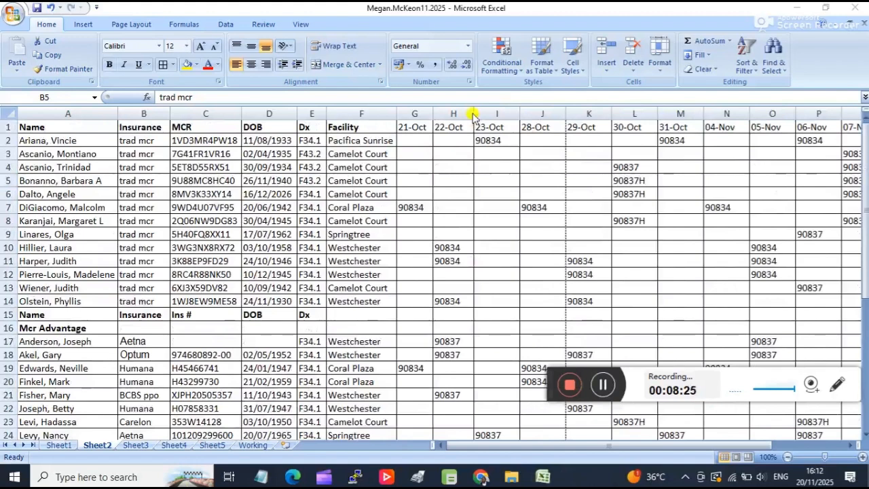
left_click_drag(474, 113, 468, 112)
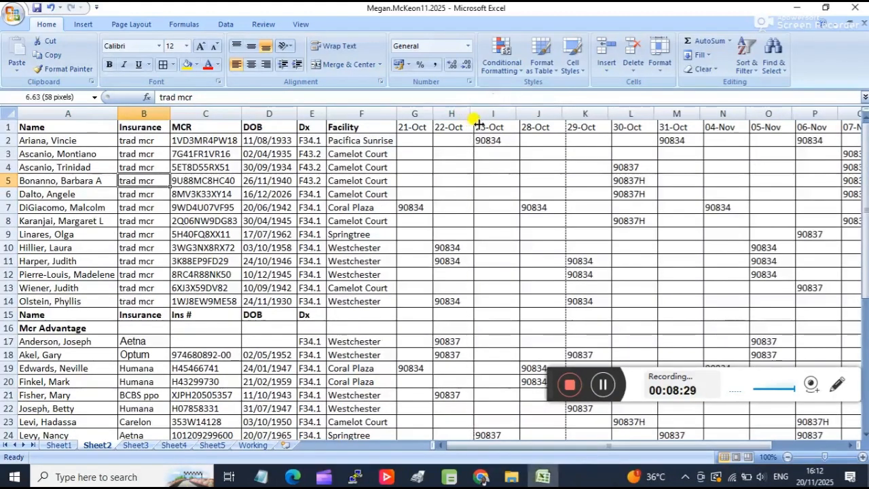
left_click_drag(513, 114, 502, 112)
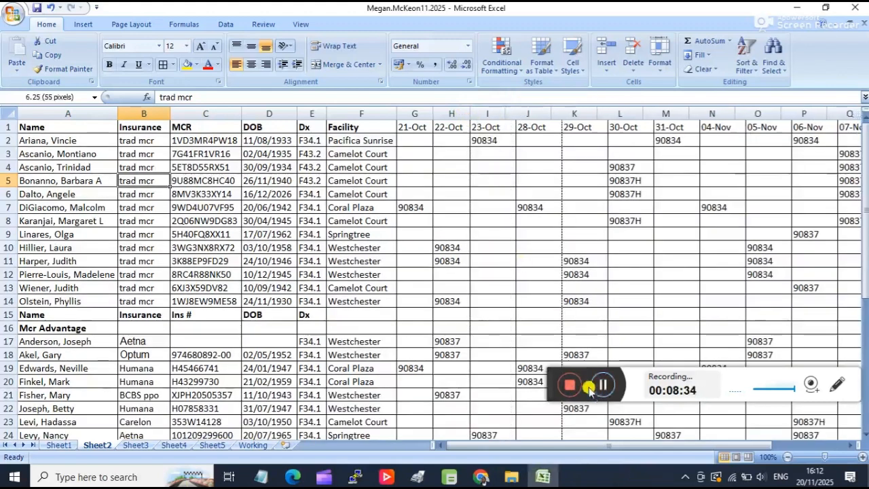
Check in the print preview which Sheet2 columns fit on the first page with the narrowed widths, and close the preview.
scroll(591, 391, "right", 1)
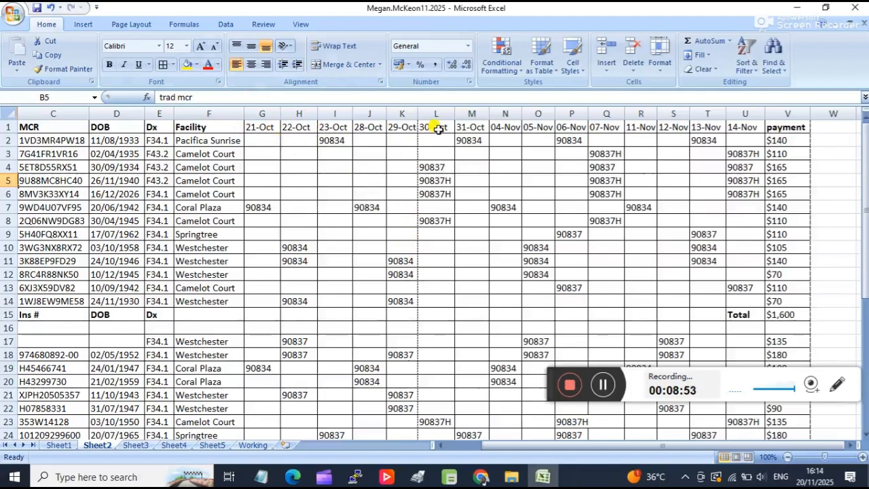
left_click(14, 13)
mouse_move(31, 158)
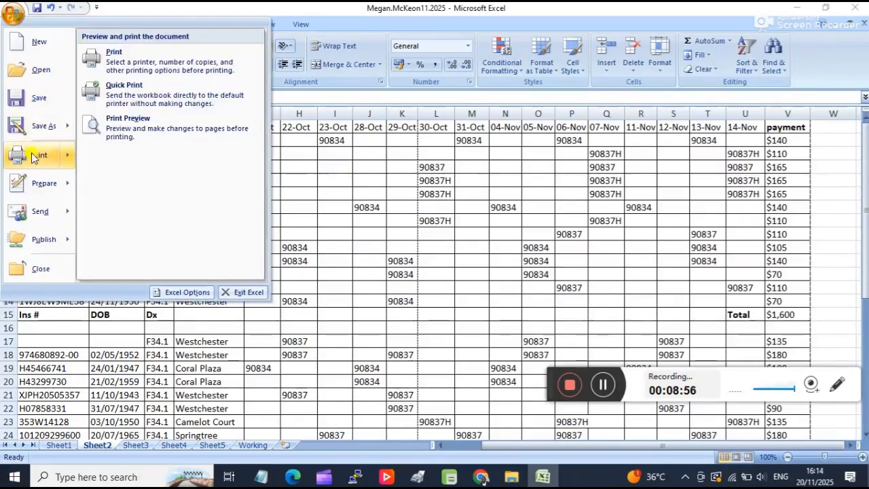
left_click(122, 121)
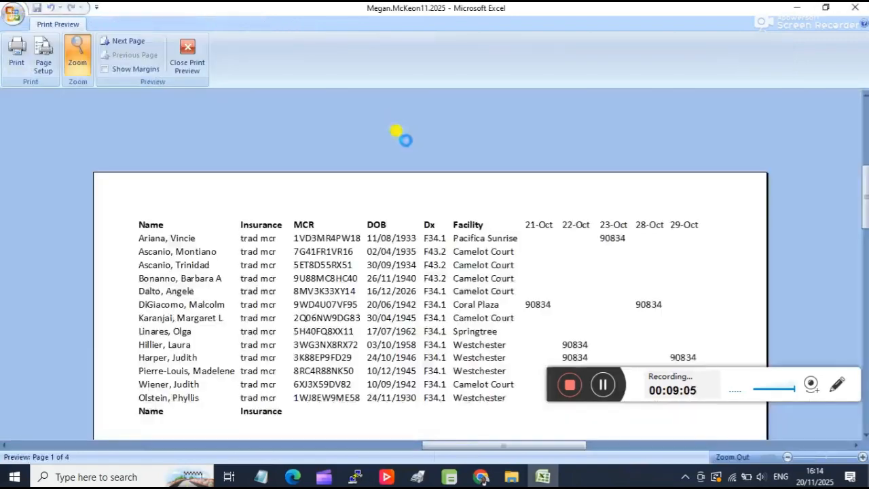
scroll(679, 264, "down", 3)
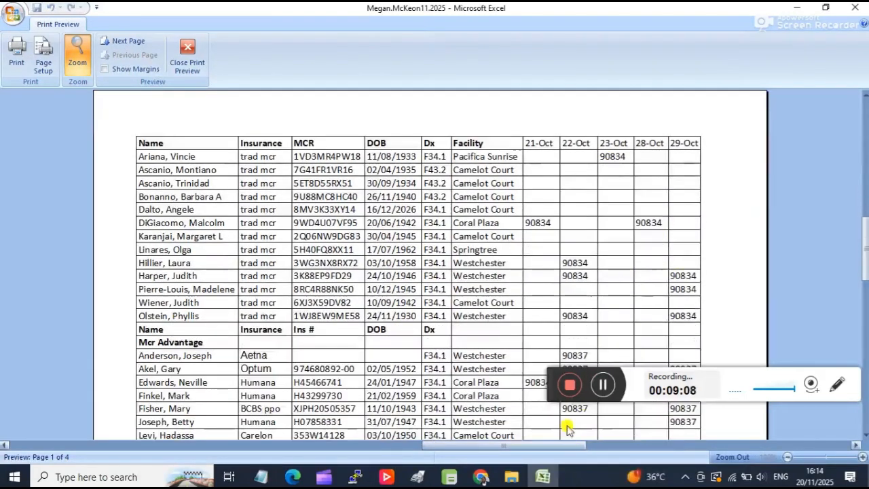
left_click(182, 57)
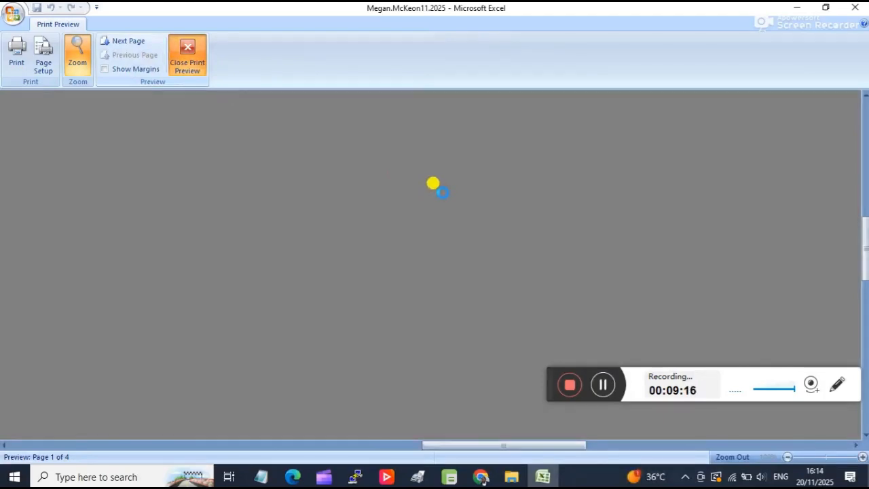
Read the formatting notes below the tables on Sheet3 and Sheet4, and look over the Sheet4 table from its first row.
scroll(451, 271, "down", 3)
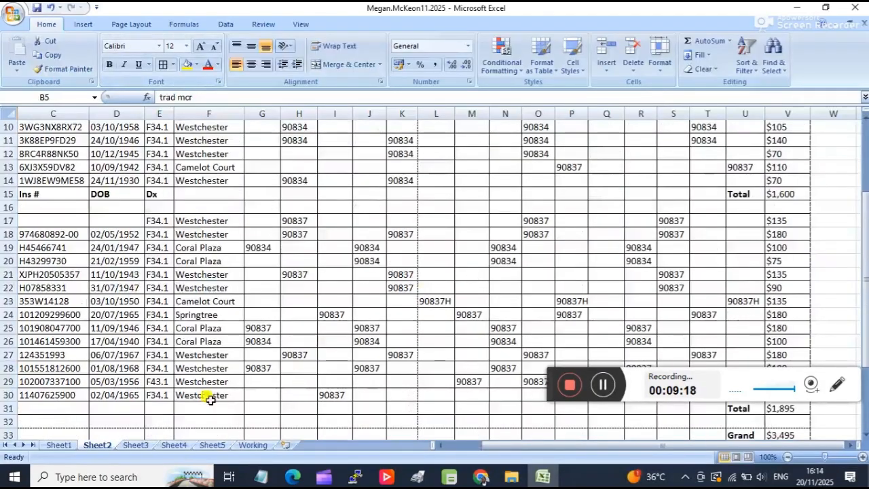
left_click(136, 445)
scroll(367, 288, "down", 1)
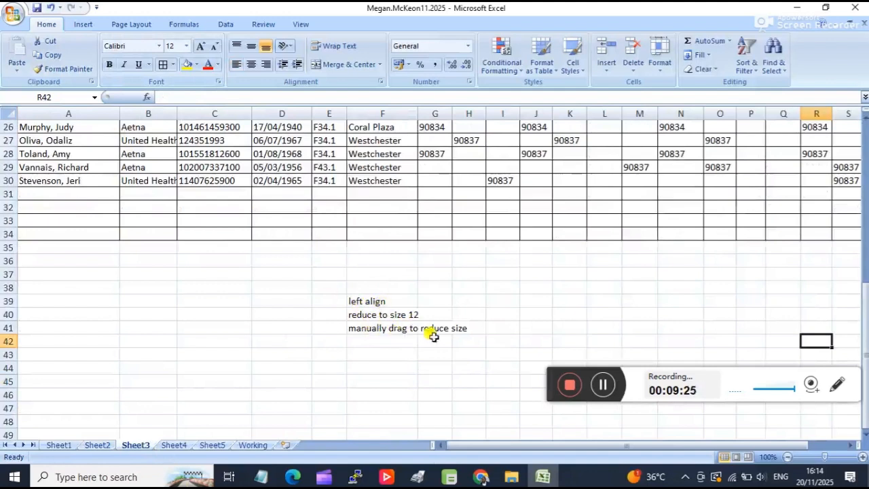
left_click(175, 444)
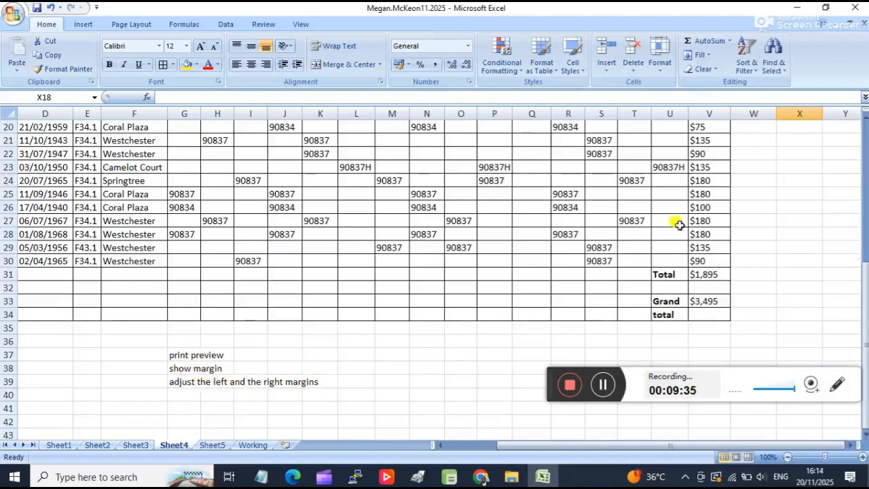
left_click_drag(508, 445, 462, 446)
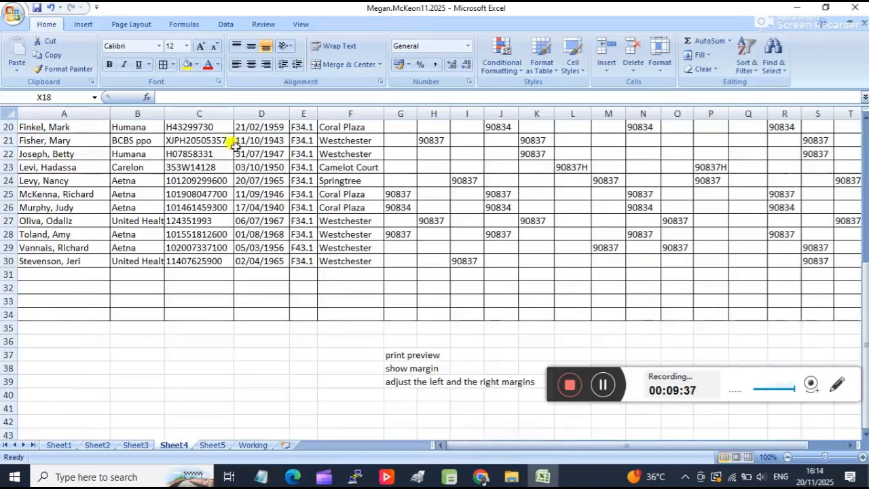
left_click(13, 16)
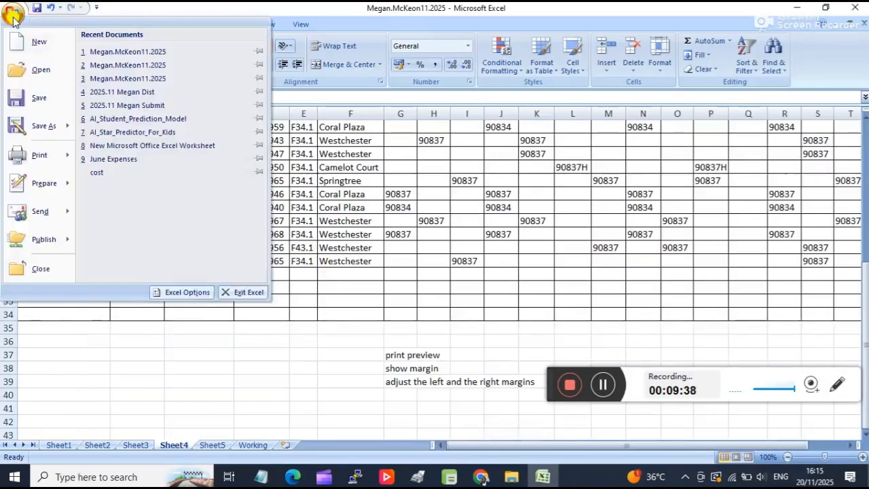
left_click(143, 446)
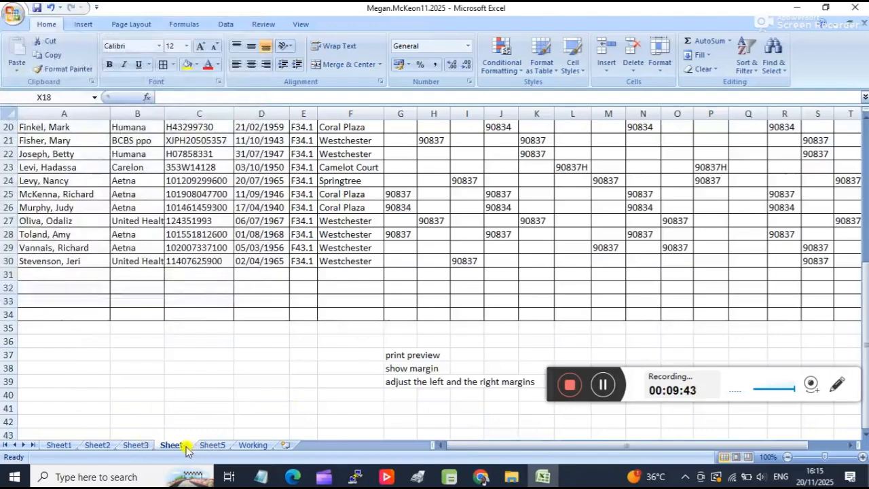
scroll(393, 319, "up", 6)
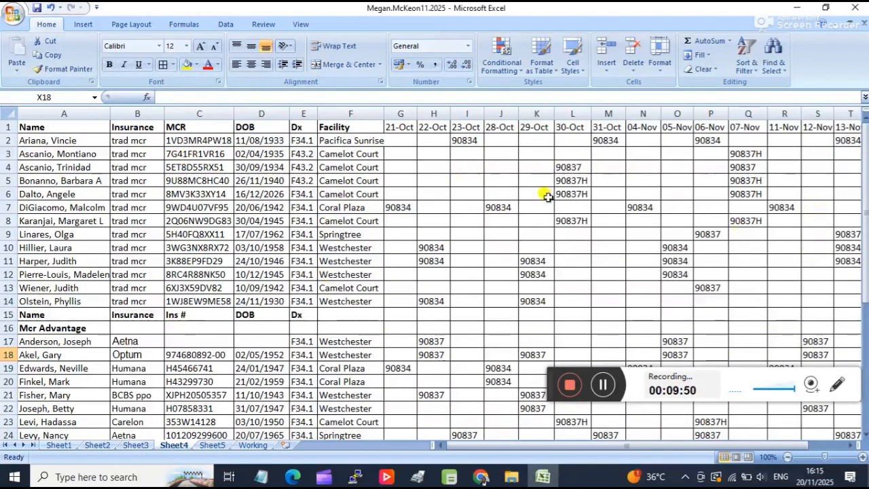
Look over the Sheet3 table from its date headers down to its last patient rows.
left_click(141, 448)
scroll(548, 187, "up", 7)
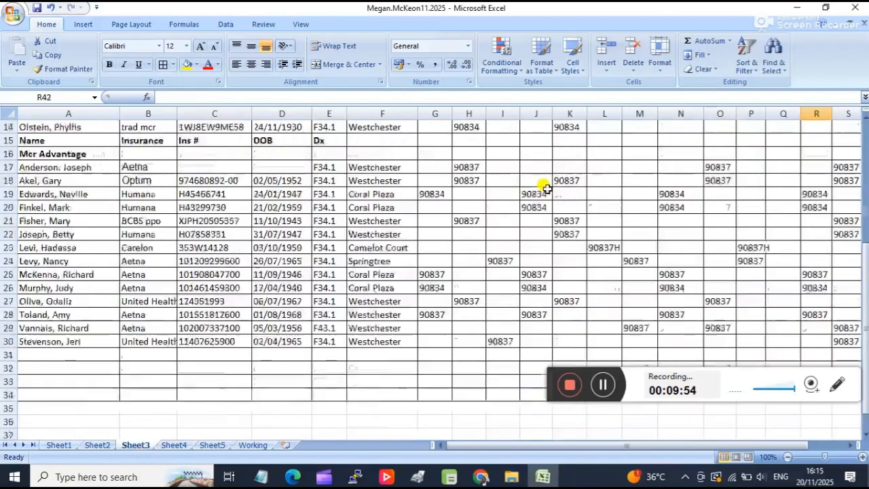
scroll(547, 187, "up", 2)
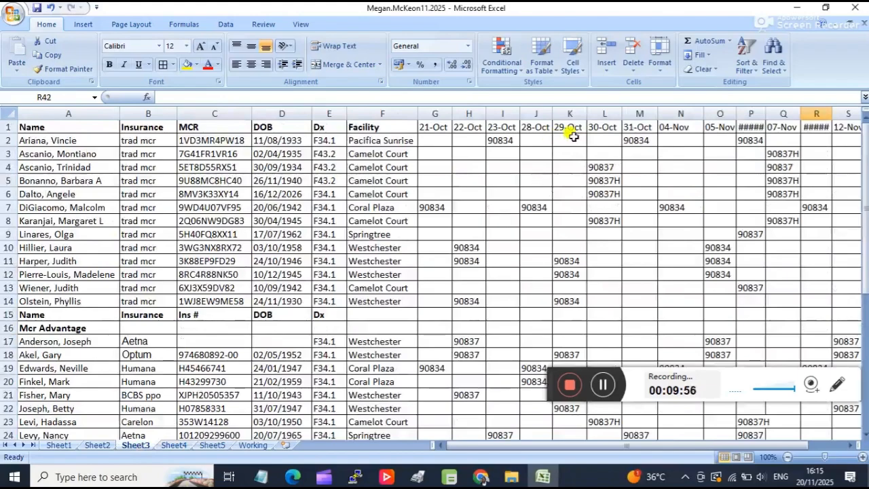
scroll(592, 179, "down", 2)
scroll(595, 213, "down", 5)
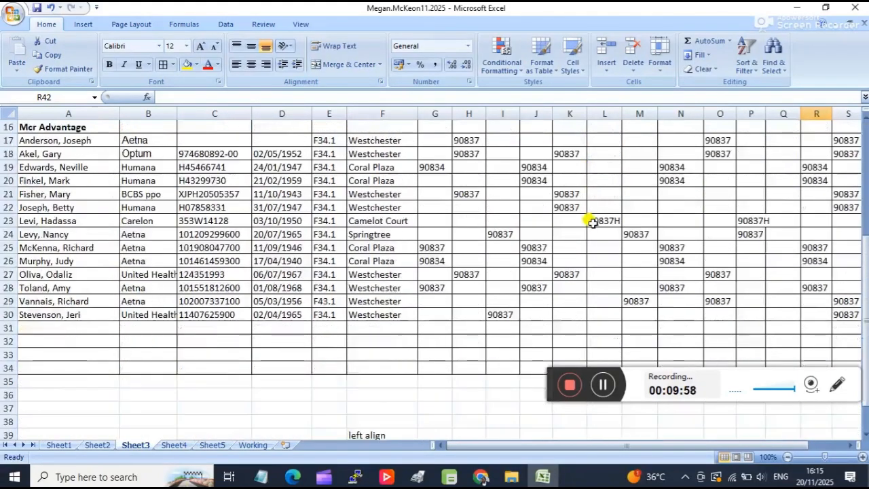
scroll(588, 223, "up", 3)
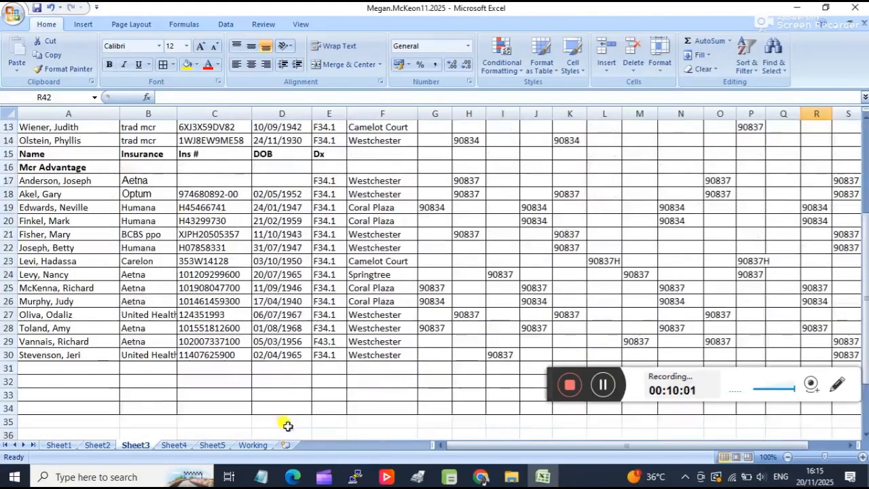
scroll(394, 295, "up", 4)
Check in the print preview which Sheet3 columns fit on the first page, and close the preview.
left_click(14, 14)
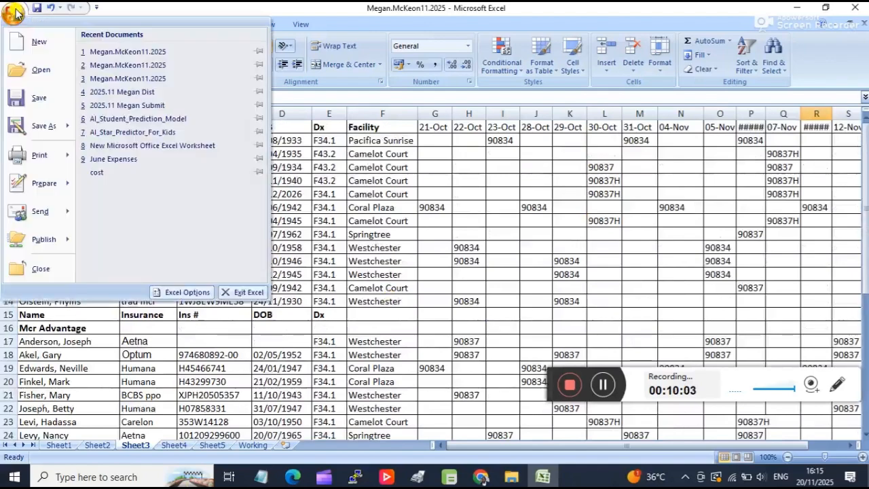
mouse_move(35, 163)
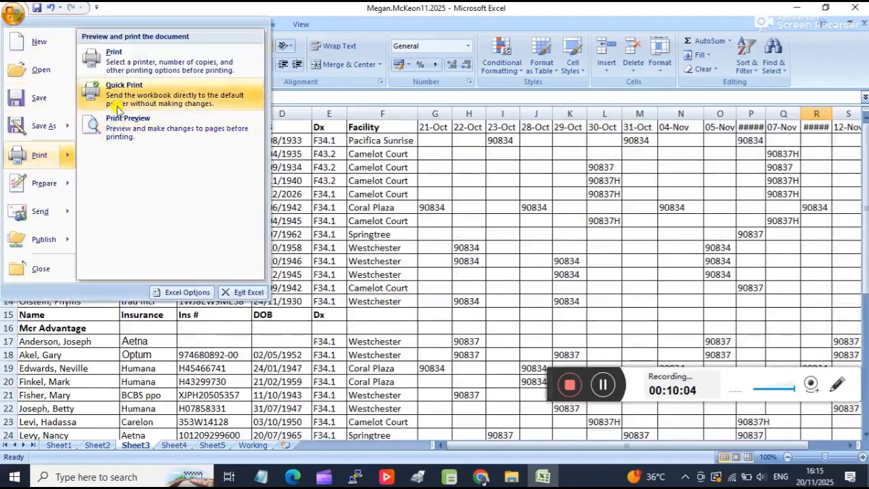
left_click(136, 124)
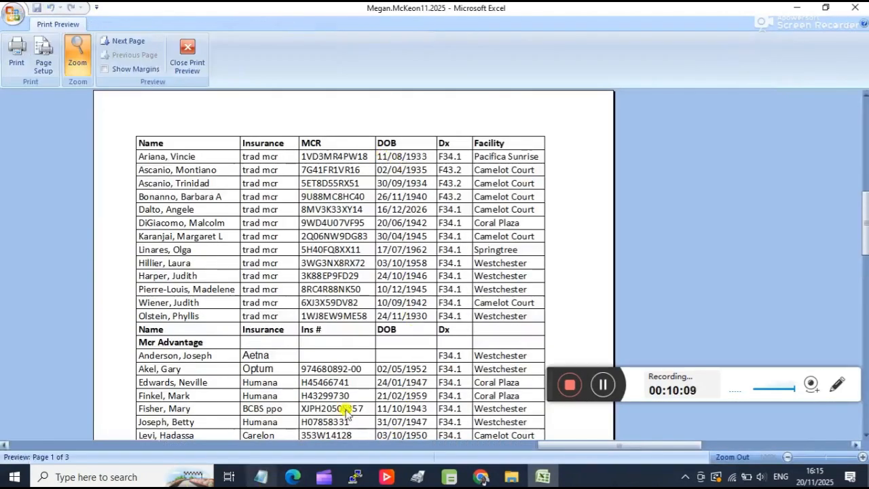
left_click(188, 57)
left_click(316, 332)
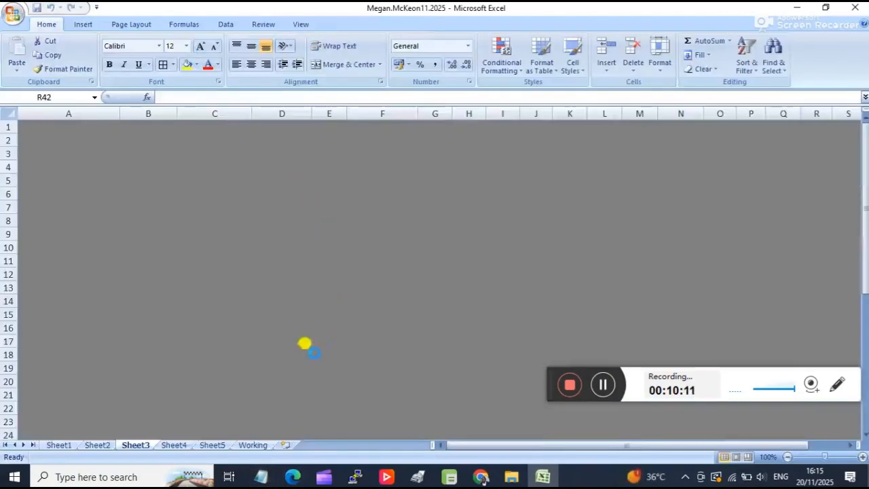
Review the tables and formatting notes on Sheet4 and Sheet5, and read the notes below the Sheet3 table.
left_click(179, 446)
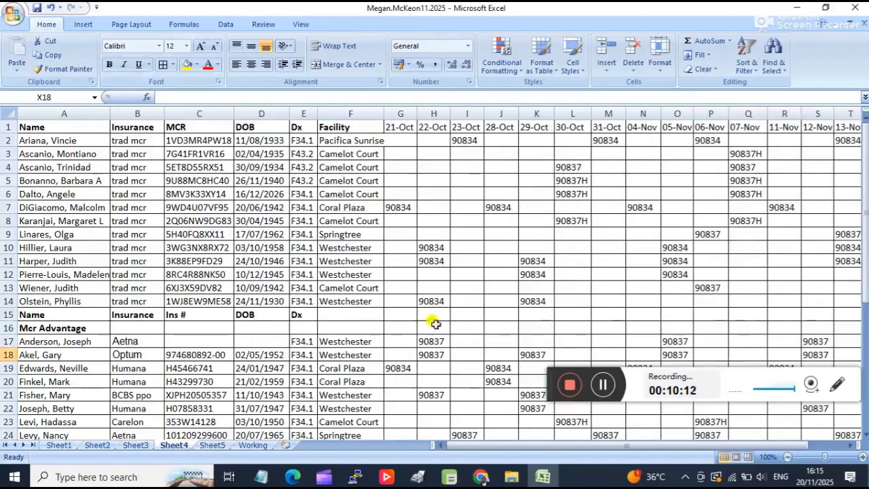
left_click(212, 446)
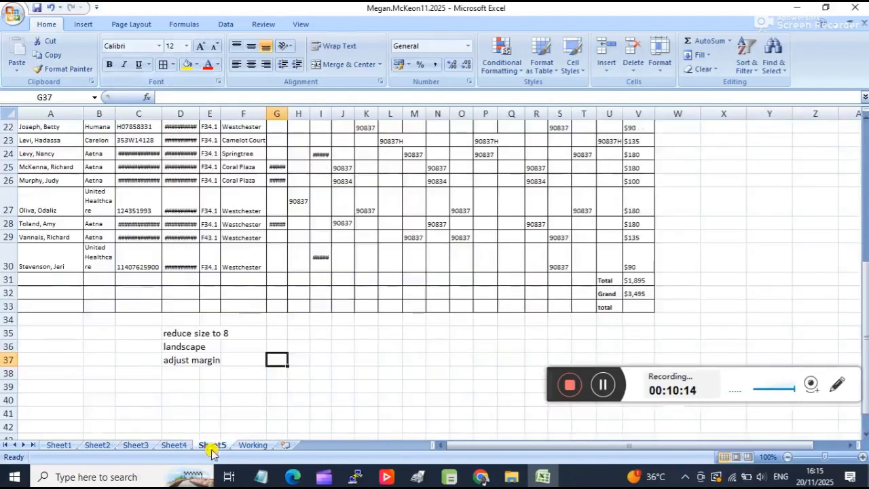
left_click(170, 446)
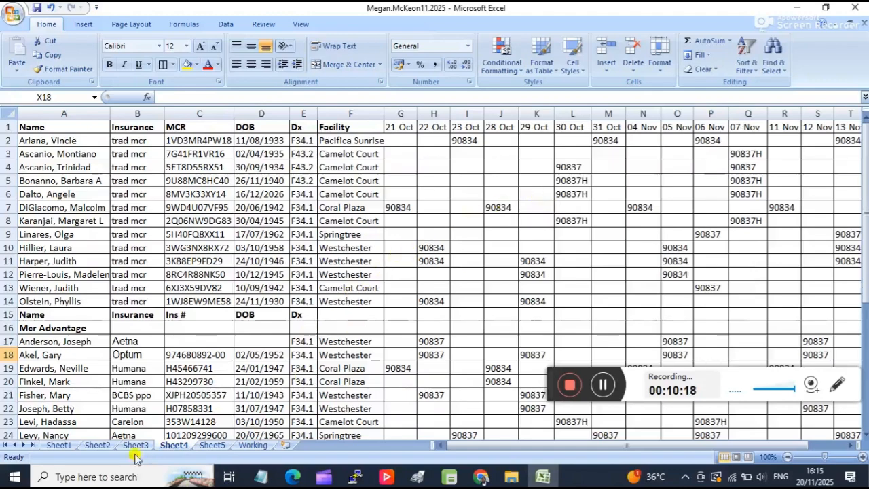
scroll(357, 298, "down", 3)
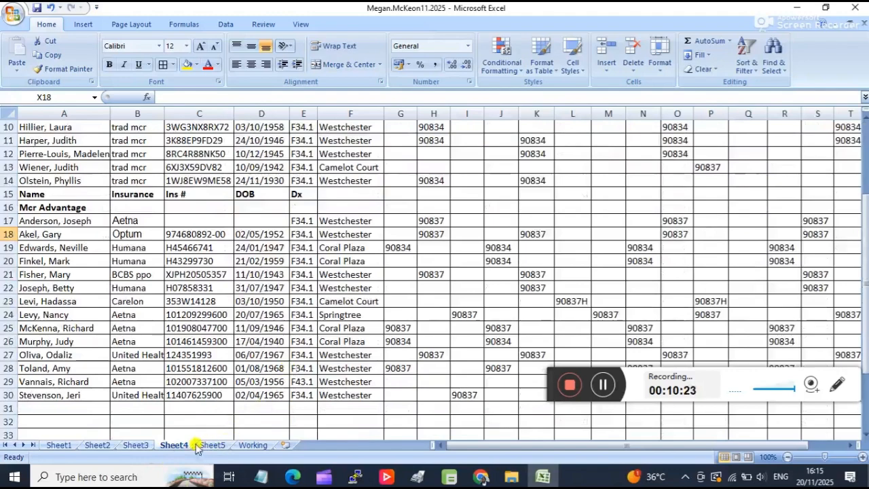
scroll(219, 375, "down", 2)
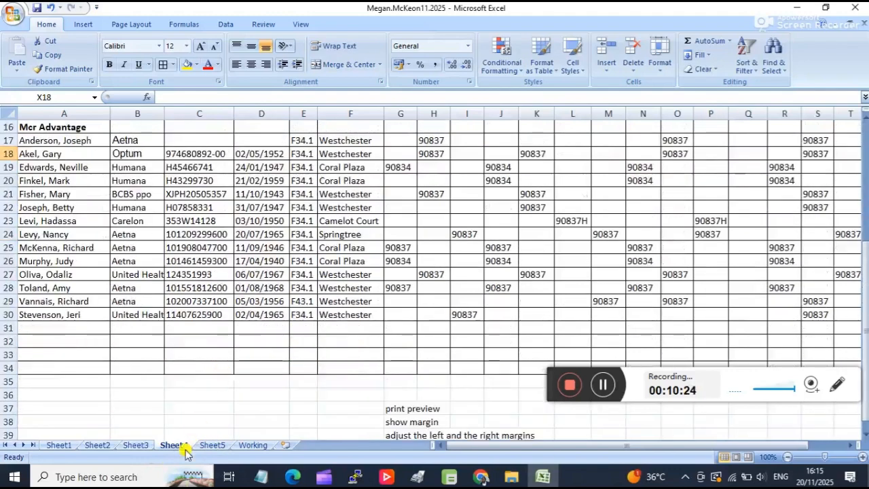
left_click(135, 445)
scroll(462, 261, "down", 5)
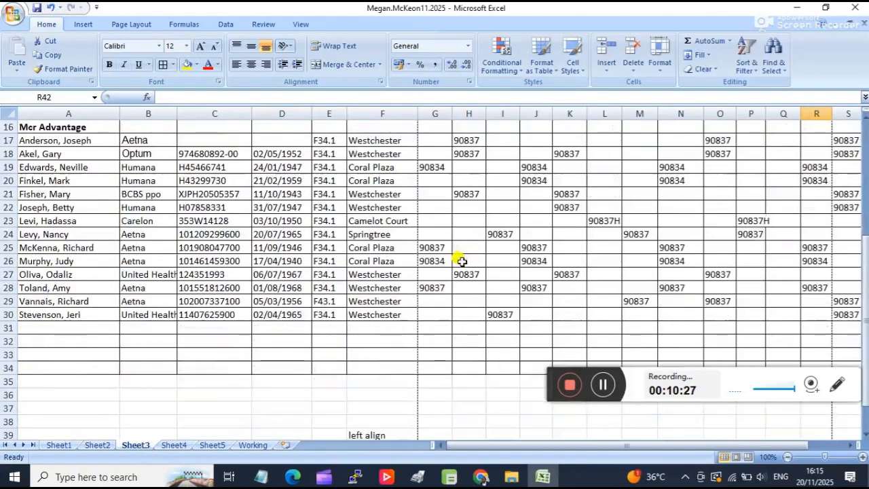
scroll(530, 292, "up", 3)
scroll(531, 288, "down", 6)
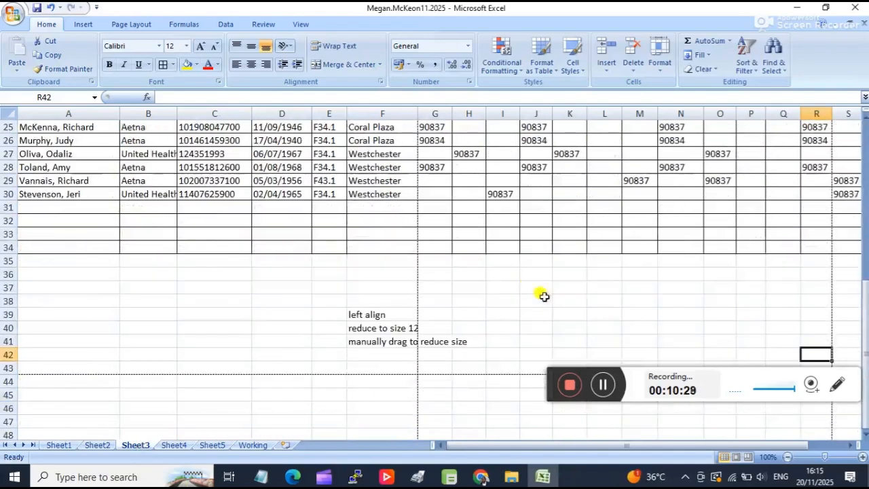
Set the whole Sheet3 table, A1:V34, as the print area.
left_click_drag(497, 445, 532, 442)
left_click_drag(781, 247, 5, 10)
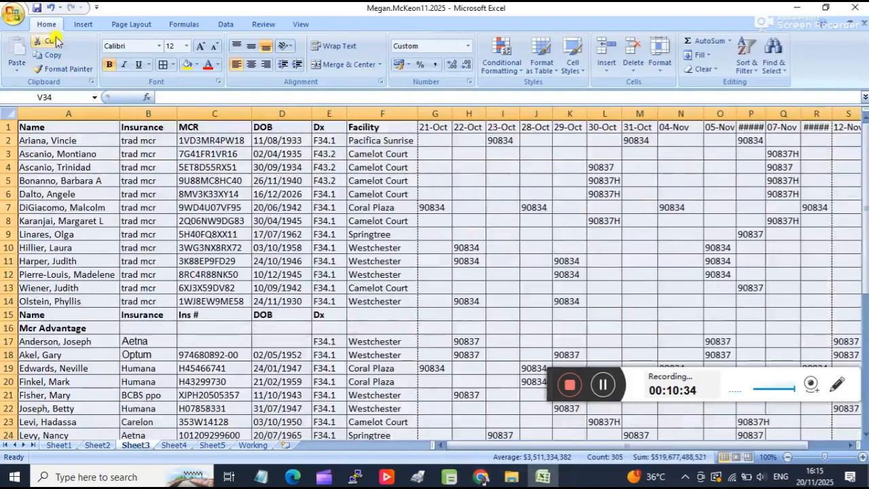
left_click(129, 24)
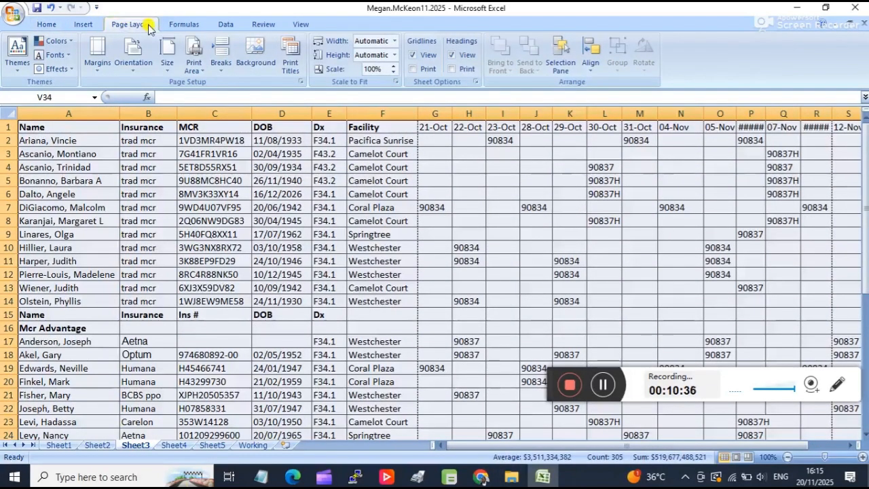
left_click(194, 64)
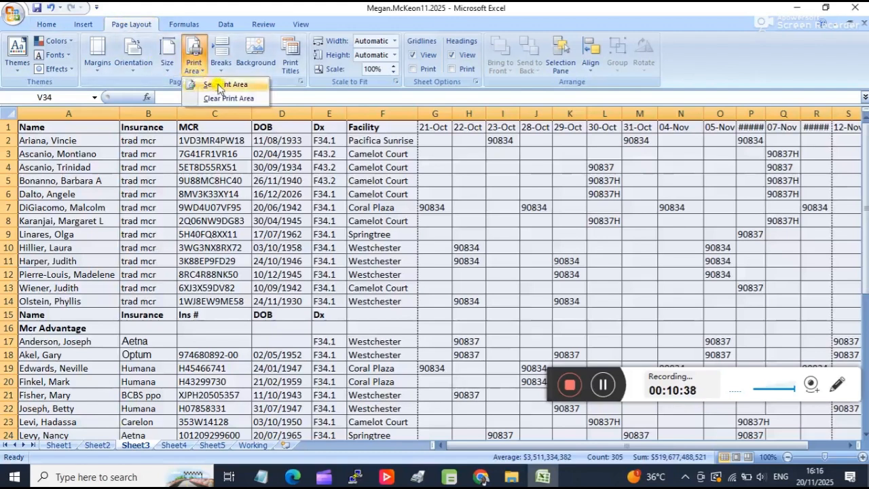
left_click(217, 82)
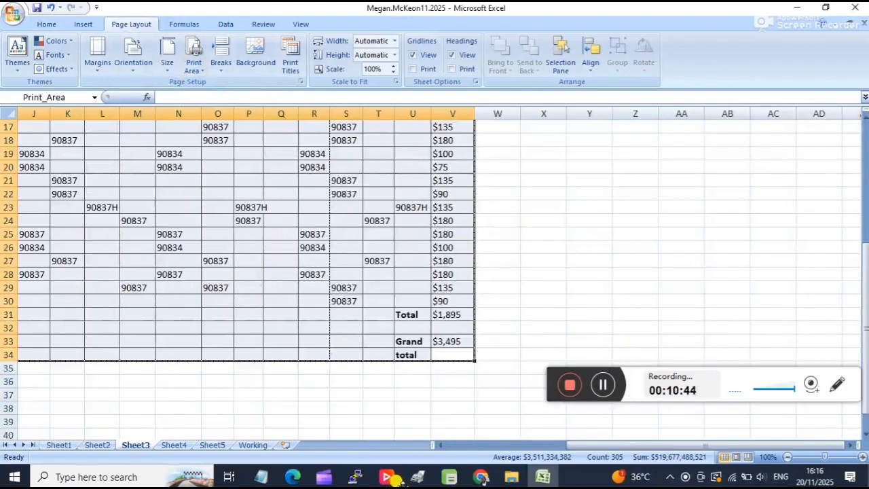
Change Sheet3's page orientation to landscape and check where the page break falls among the date columns.
left_click_drag(607, 445, 496, 446)
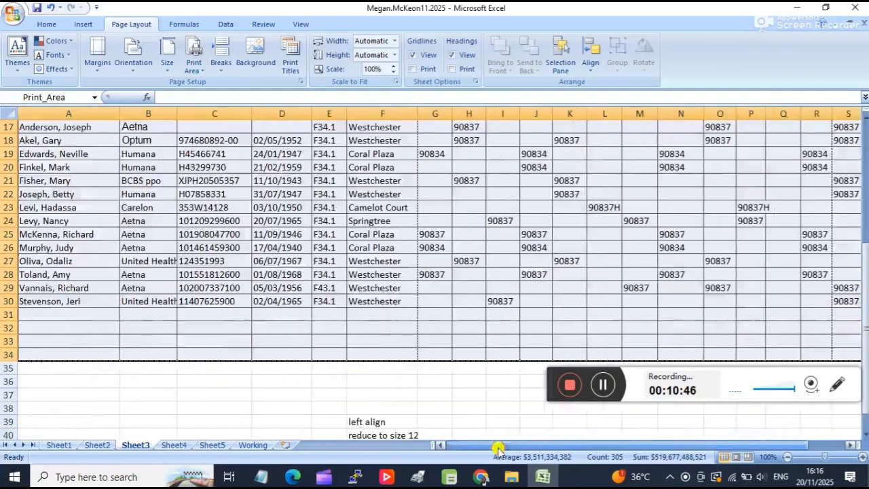
scroll(496, 286, "up", 5)
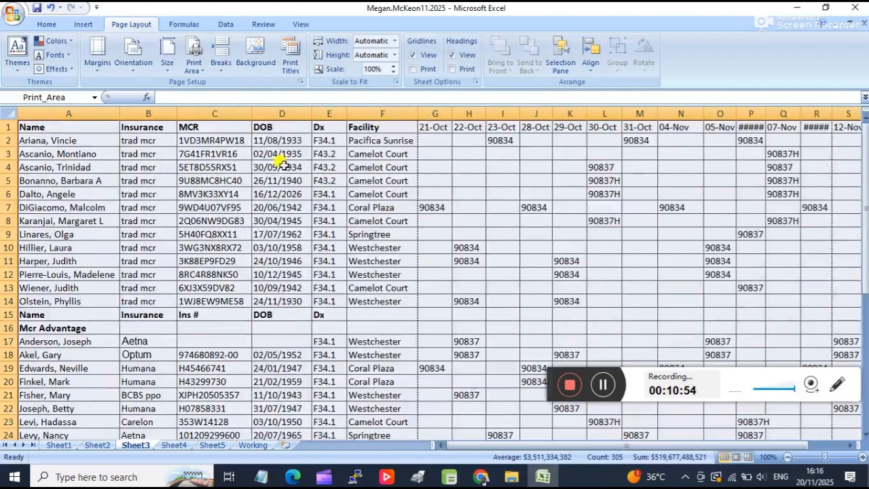
left_click(133, 54)
left_click(155, 126)
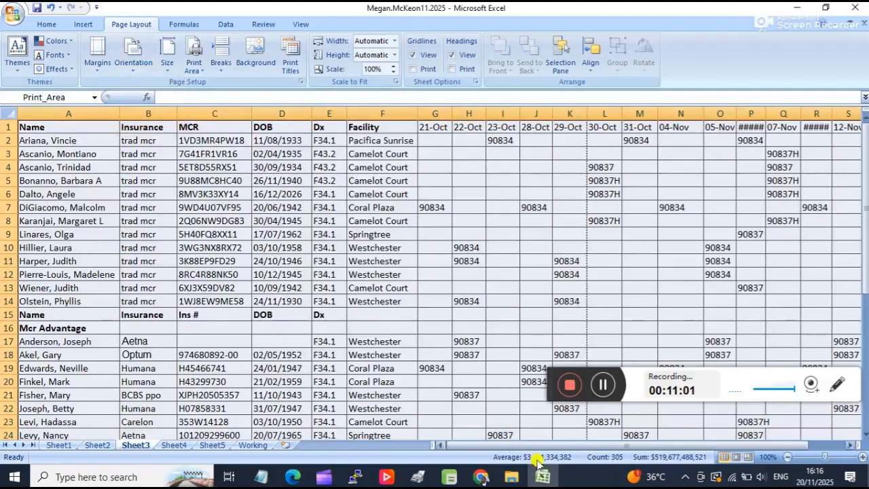
left_click_drag(599, 446, 631, 441)
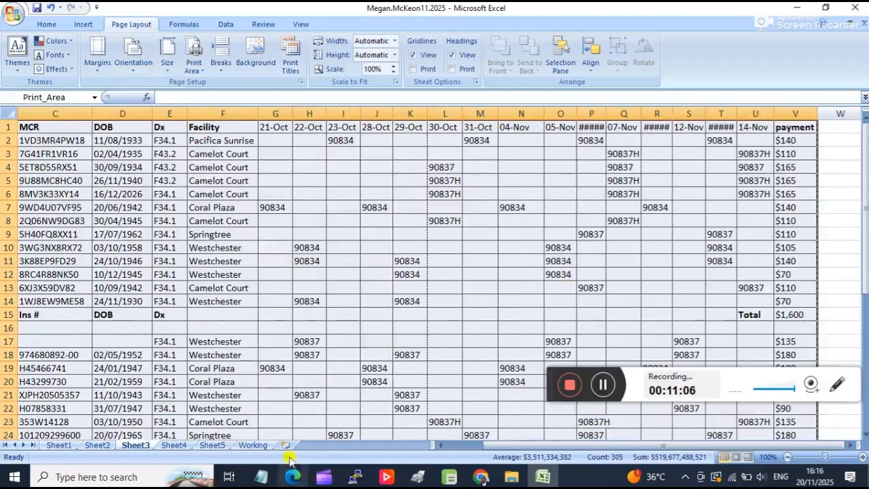
Show the margins in Sheet3's print preview and move the left, right and top margins out almost to the page edges.
left_click(25, 19)
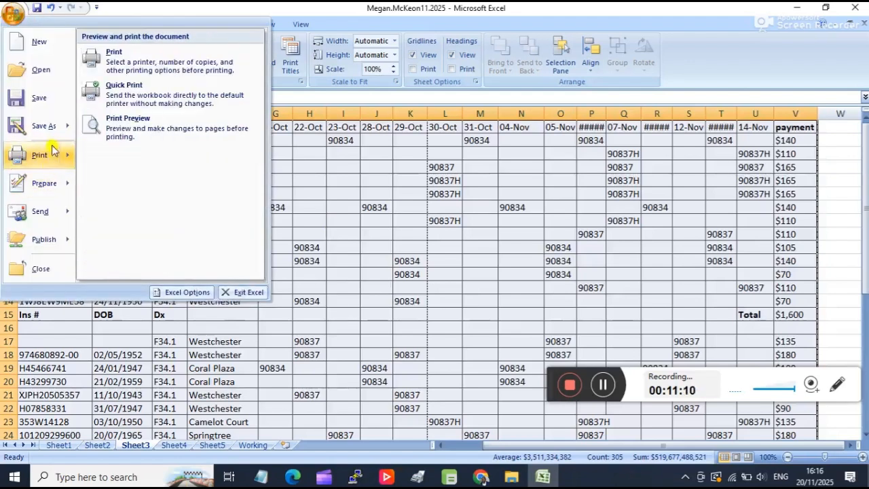
left_click(110, 135)
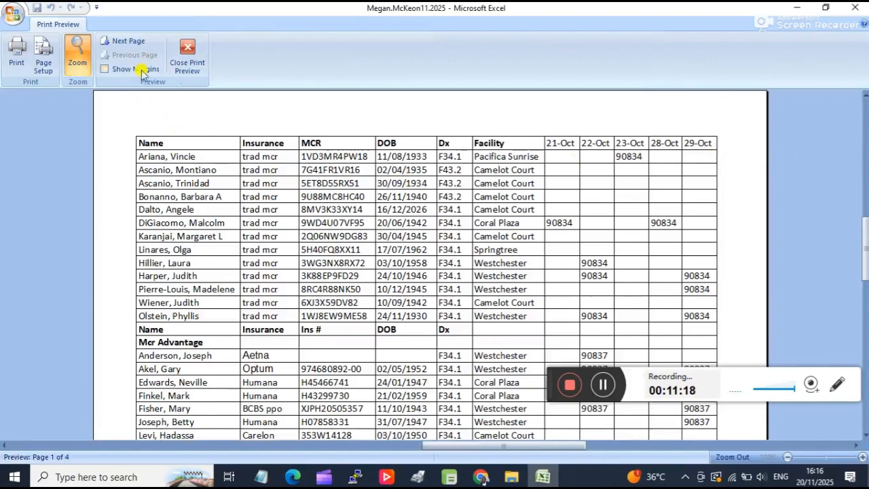
left_click(115, 71)
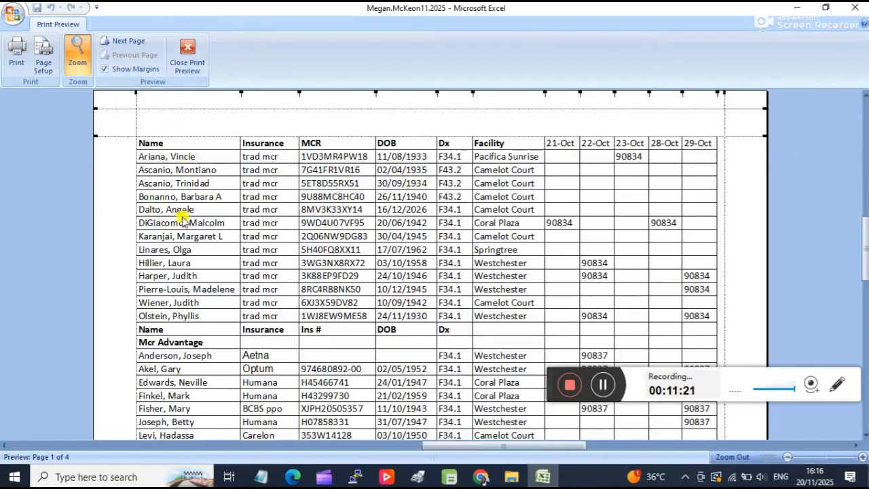
left_click_drag(135, 194, 99, 196)
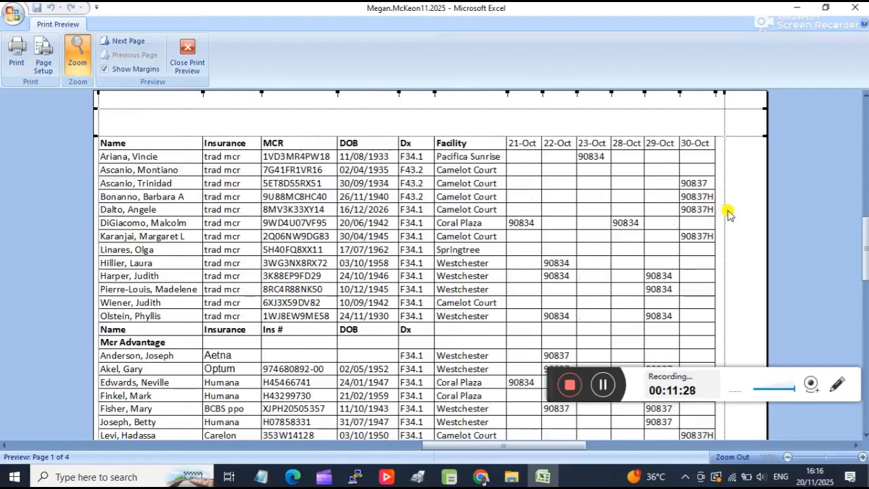
left_click_drag(725, 213, 760, 217)
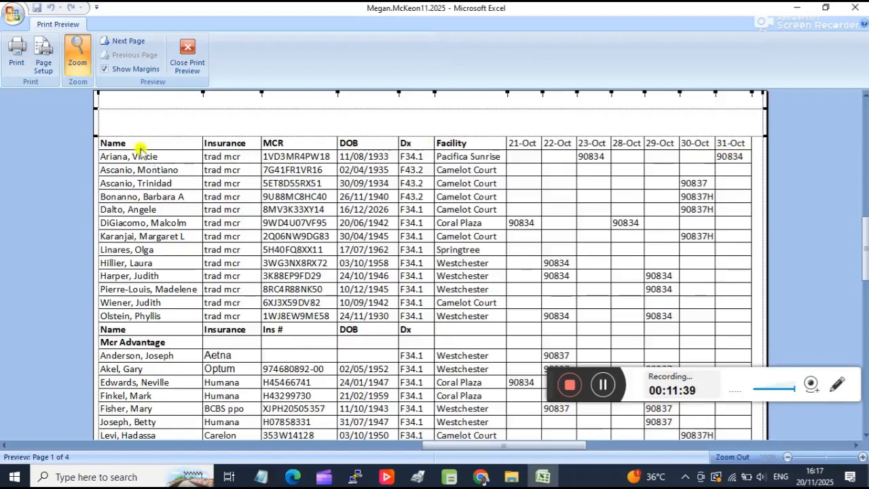
left_click_drag(141, 136, 146, 96)
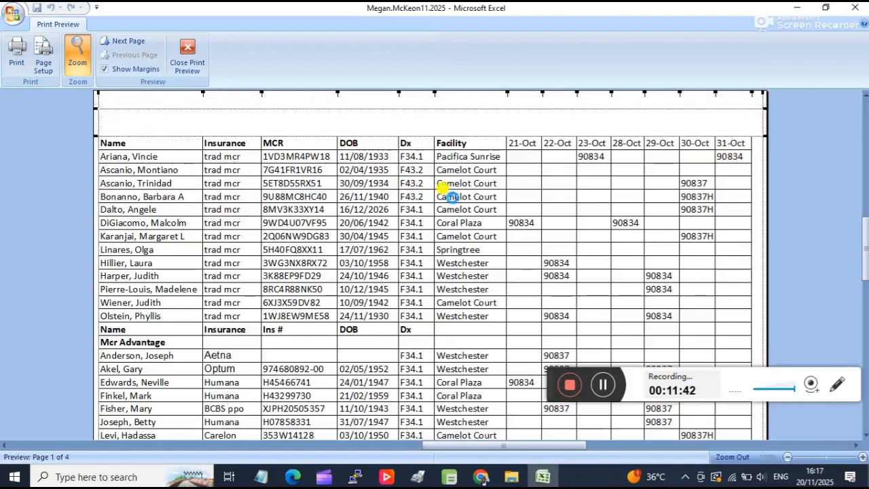
Check which Sheet3 rows and columns fit on the first preview page, close the preview, and inspect the page break in the sheet.
scroll(582, 219, "down", 1)
scroll(583, 219, "up", 2)
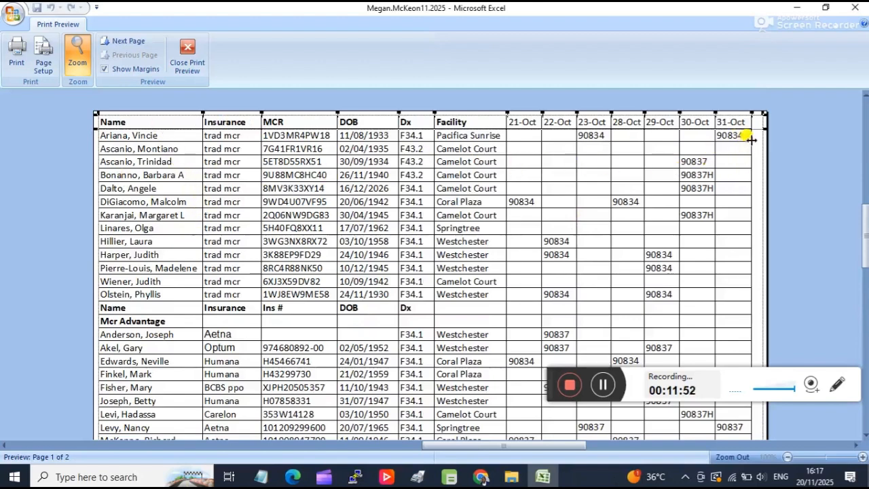
scroll(733, 281, "down", 5)
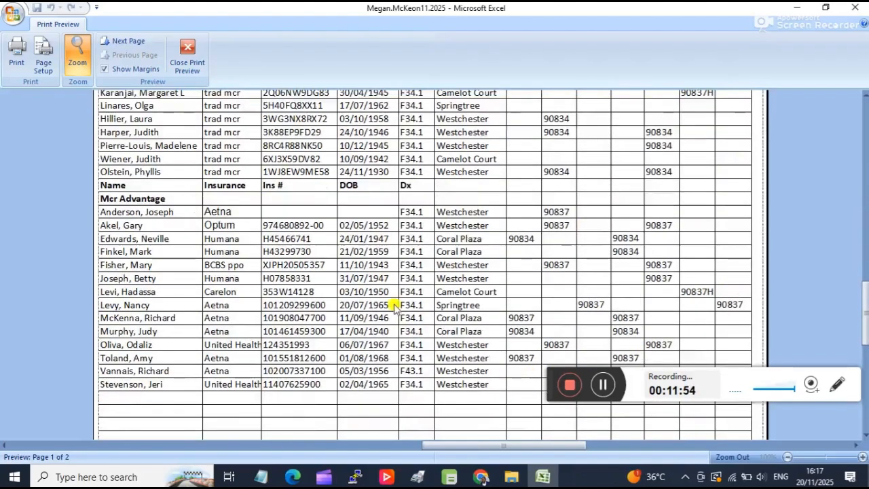
scroll(572, 273, "down", 3)
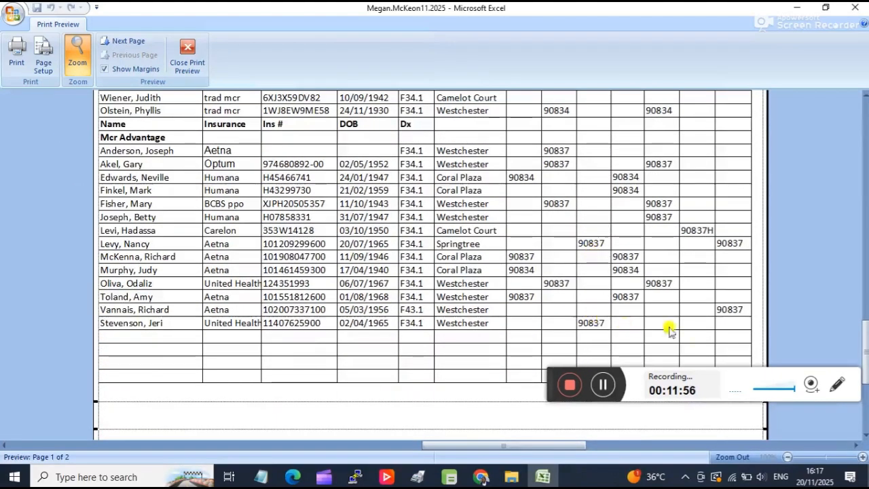
scroll(625, 328, "down", 2)
scroll(644, 305, "up", 9)
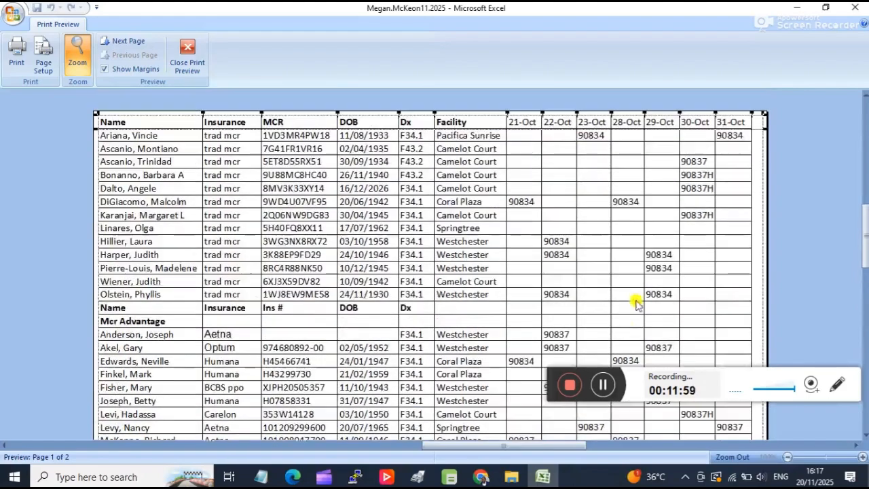
left_click(195, 59)
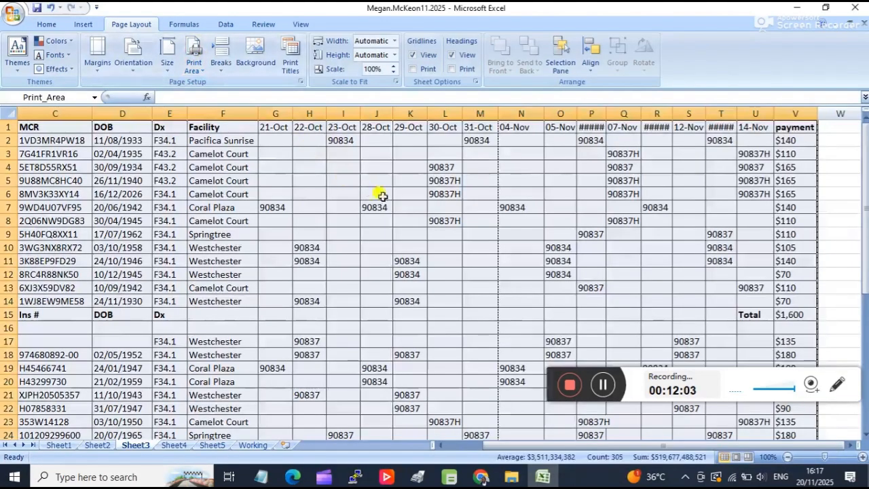
scroll(386, 197, "down", 5)
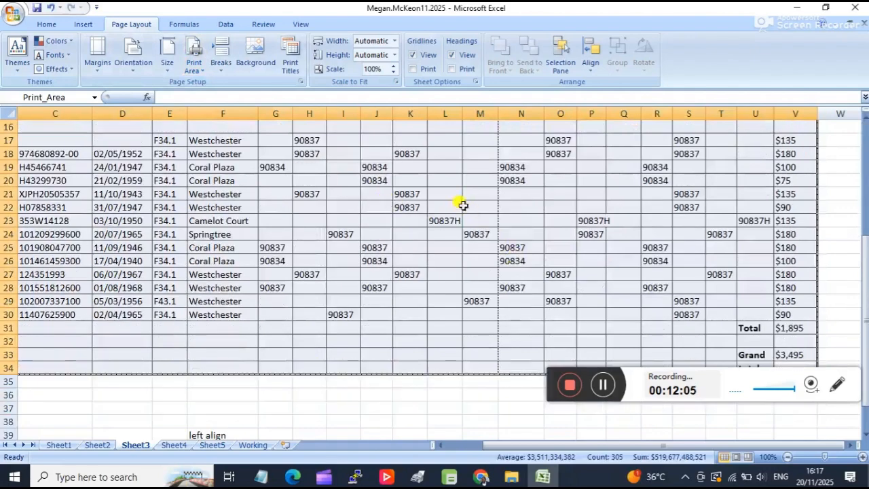
Set the font size of the whole Sheet3 table, A1:V34, to 8 and check the page break among the date columns.
scroll(506, 166, "up", 5)
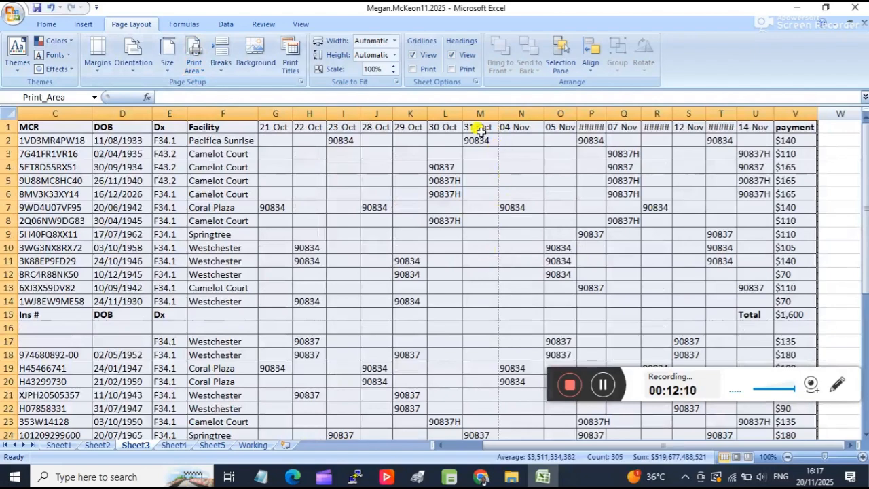
scroll(763, 246, "down", 3)
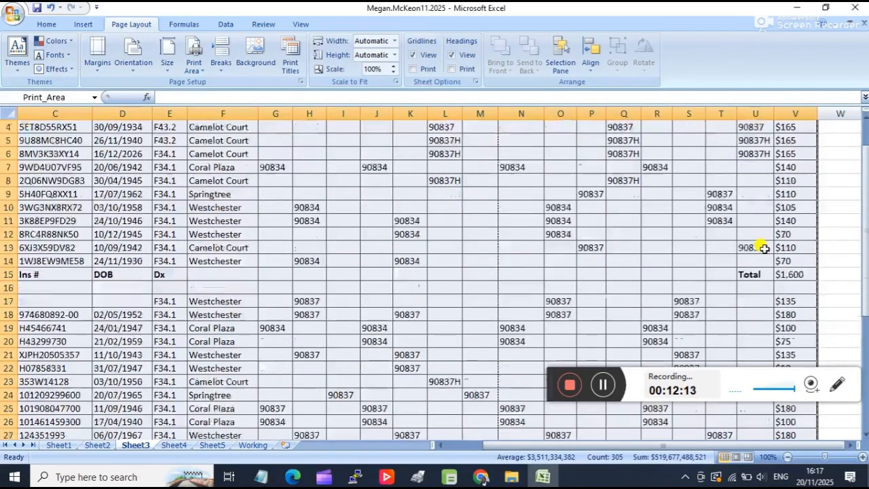
scroll(764, 248, "down", 2)
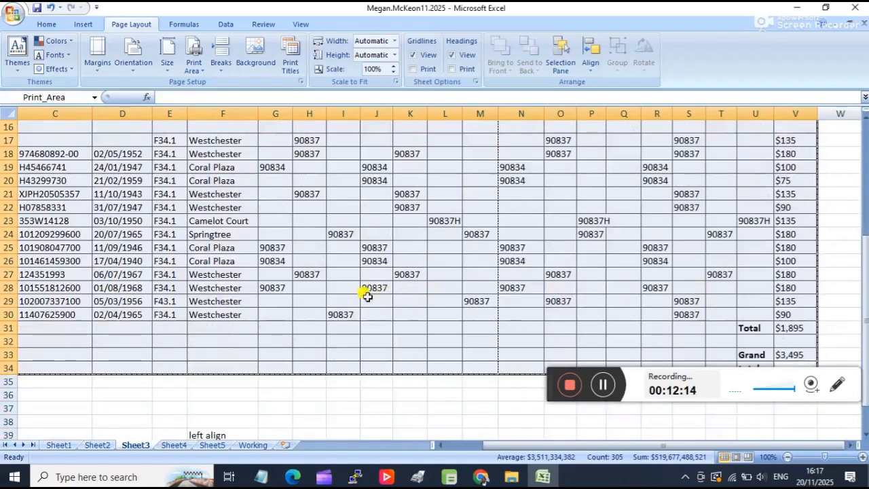
left_click(314, 275)
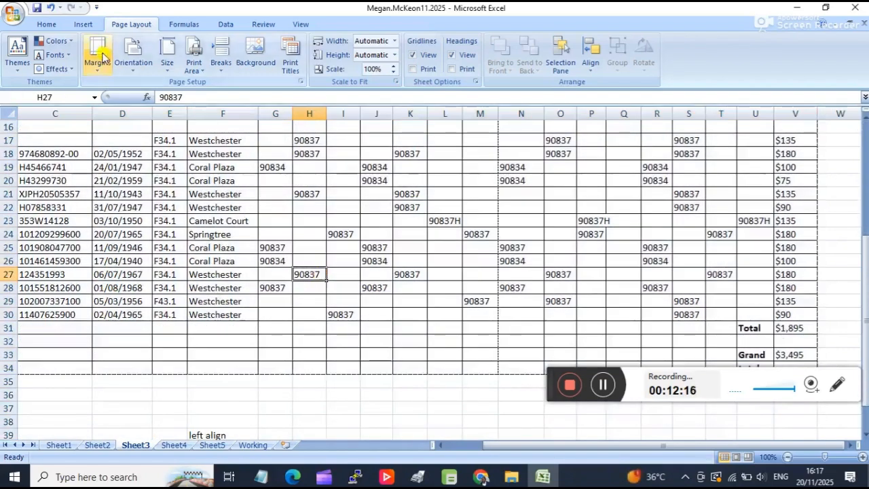
left_click(46, 25)
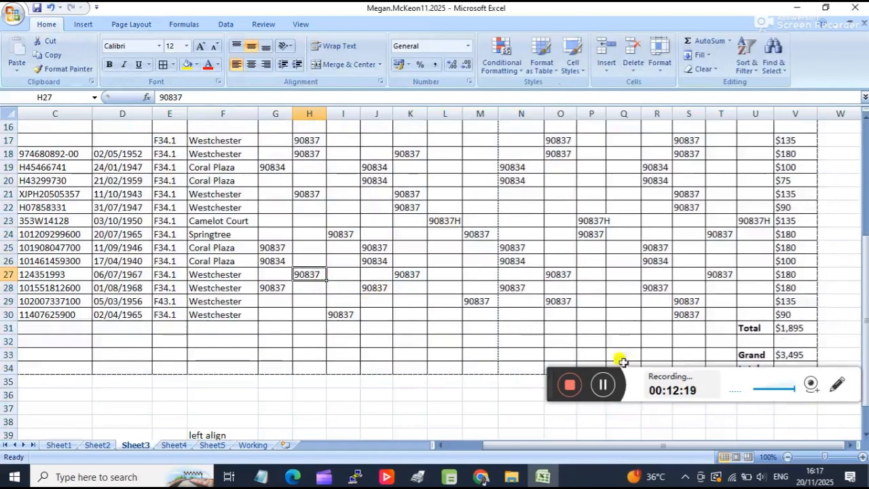
scroll(706, 353, "down", 2)
left_click_drag(795, 288, 2, 39)
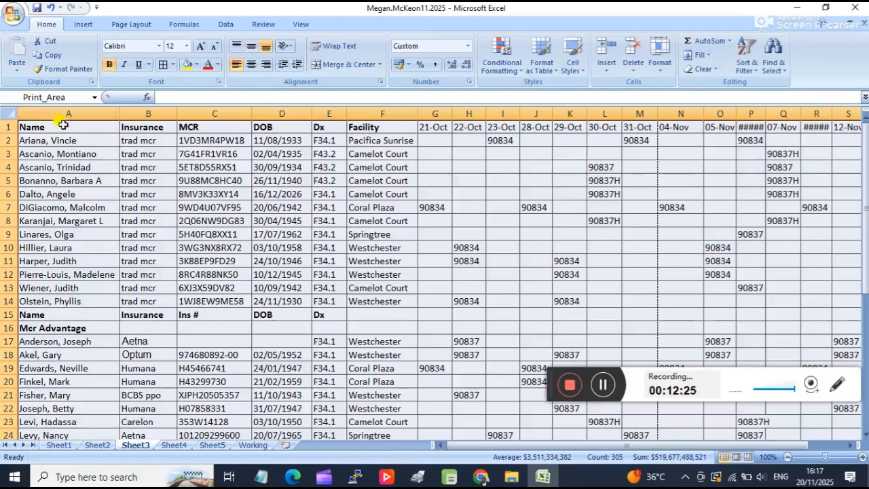
left_click(185, 46)
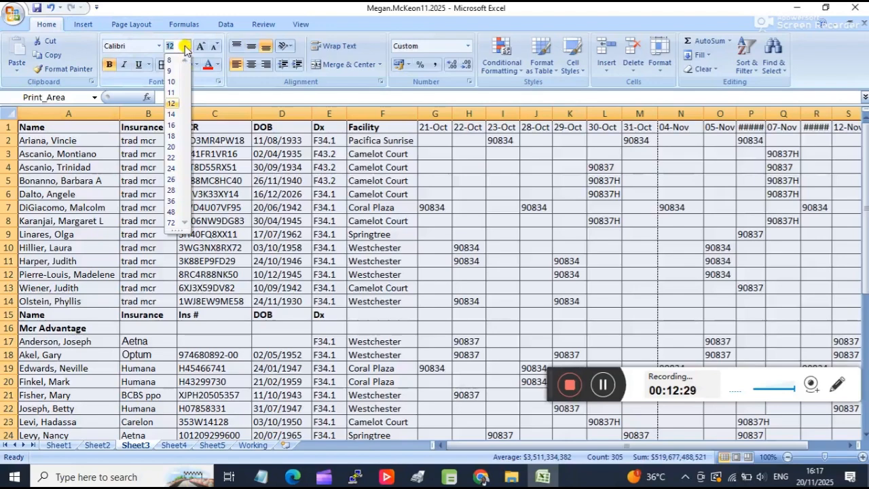
left_click(178, 60)
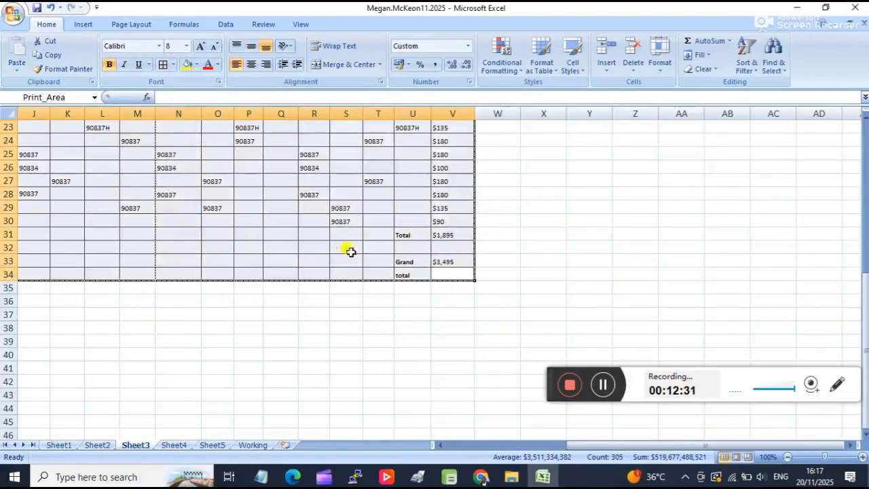
left_click(353, 248)
scroll(523, 287, "up", 7)
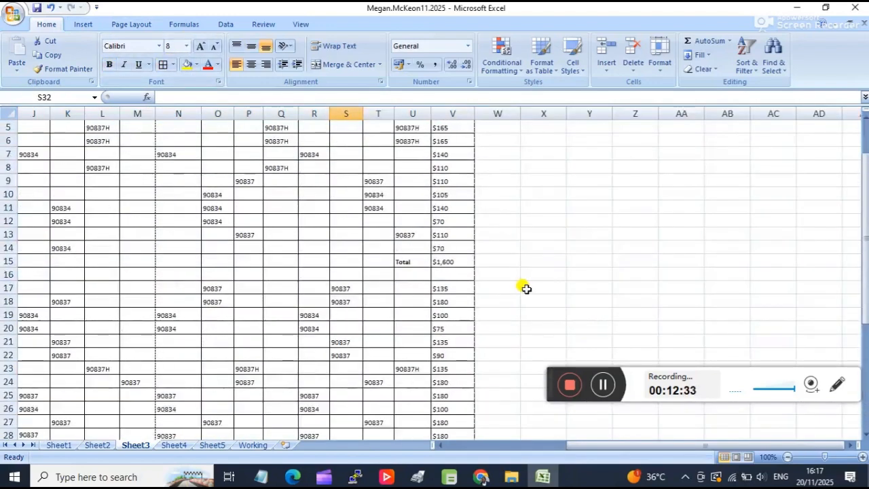
left_click_drag(609, 446, 537, 434)
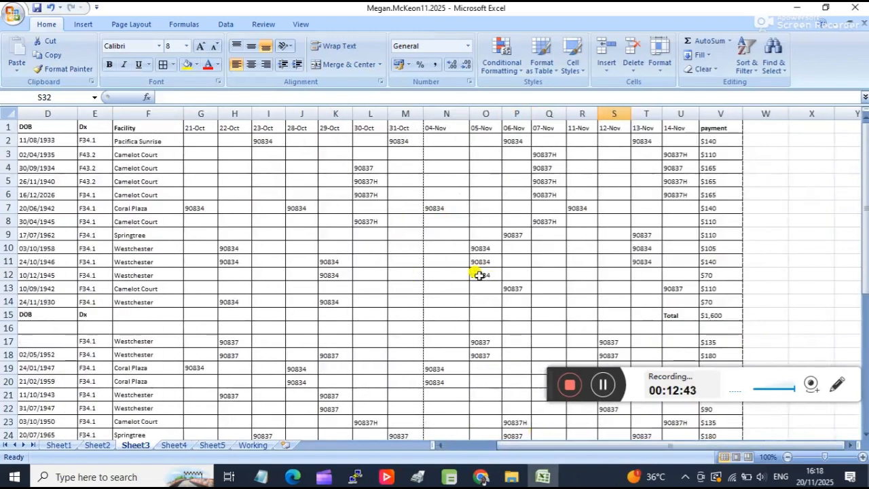
Select the whole Sheet3 table, A1:V34, again and check its page orientation setting.
scroll(479, 275, "down", 6)
left_click_drag(716, 329, 2, 45)
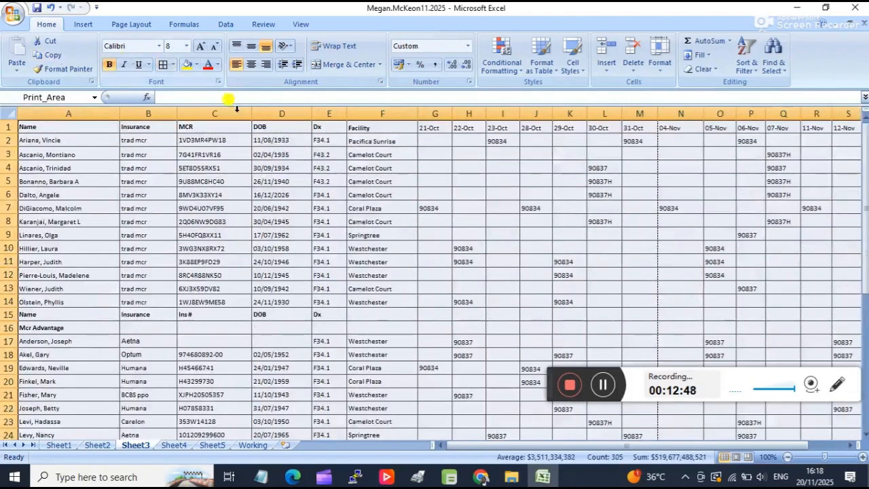
left_click(120, 24)
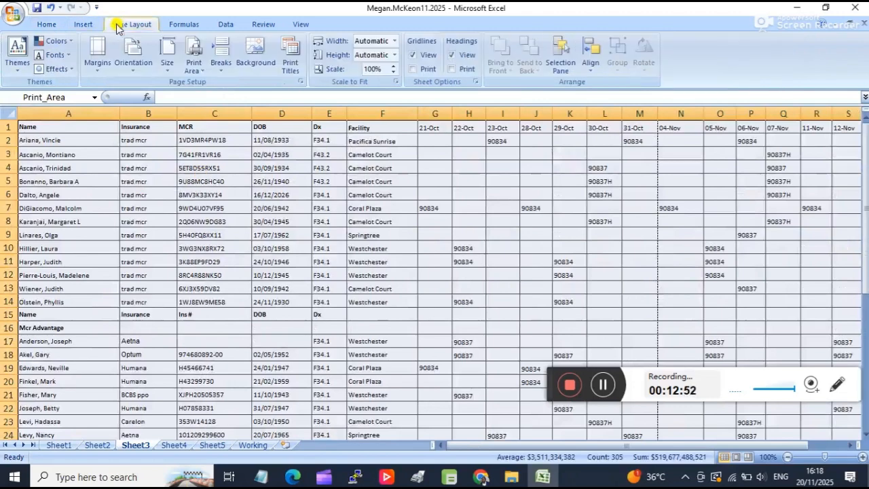
left_click(142, 68)
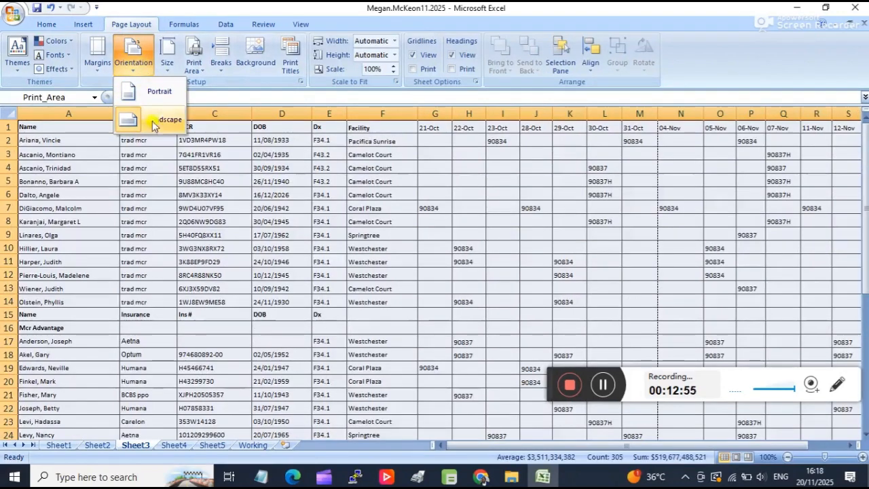
left_click(417, 243)
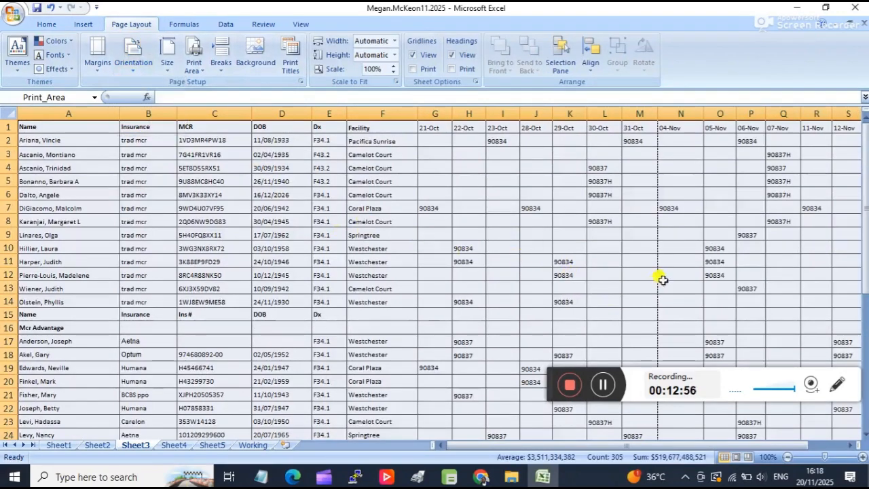
left_click(676, 262)
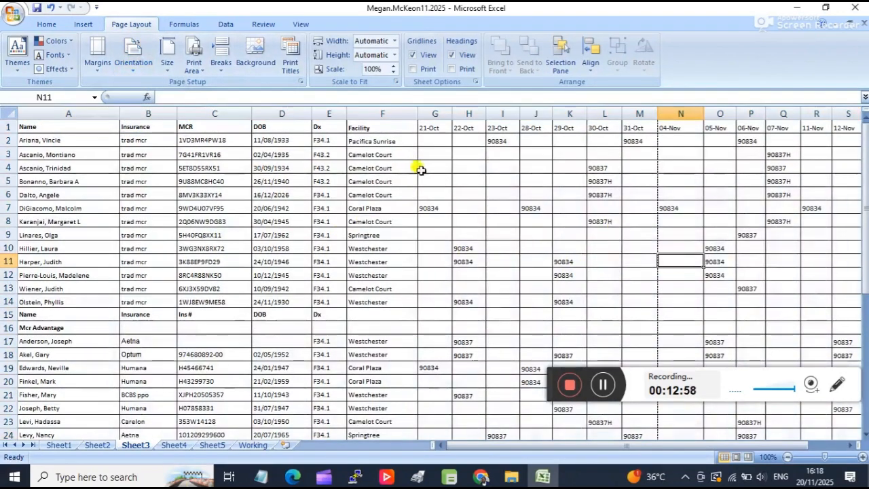
Narrow Sheet3 columns A to E to fit their contents, with Insurance about 6.13 wide and Dx about 3.25 wide.
scroll(412, 156, "down", 4)
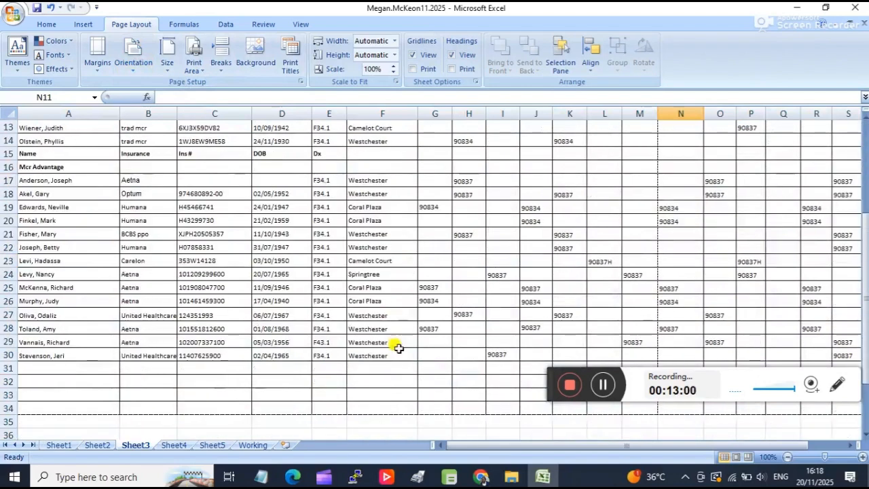
scroll(385, 148, "up", 4)
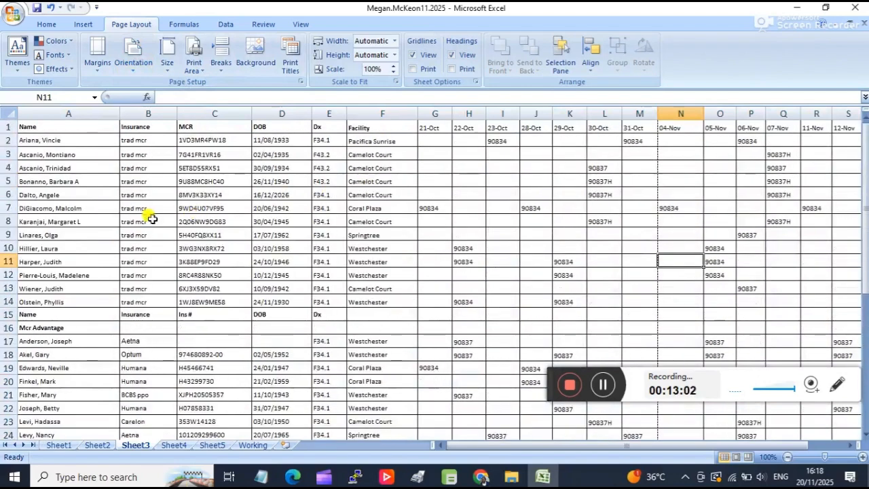
scroll(139, 200, "down", 1)
scroll(136, 197, "up", 1)
left_click_drag(120, 113, 91, 120)
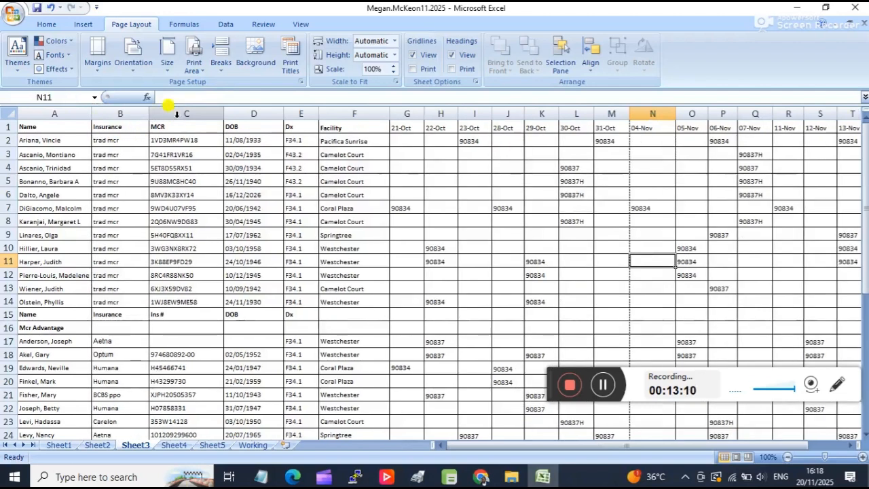
left_click_drag(149, 113, 125, 120)
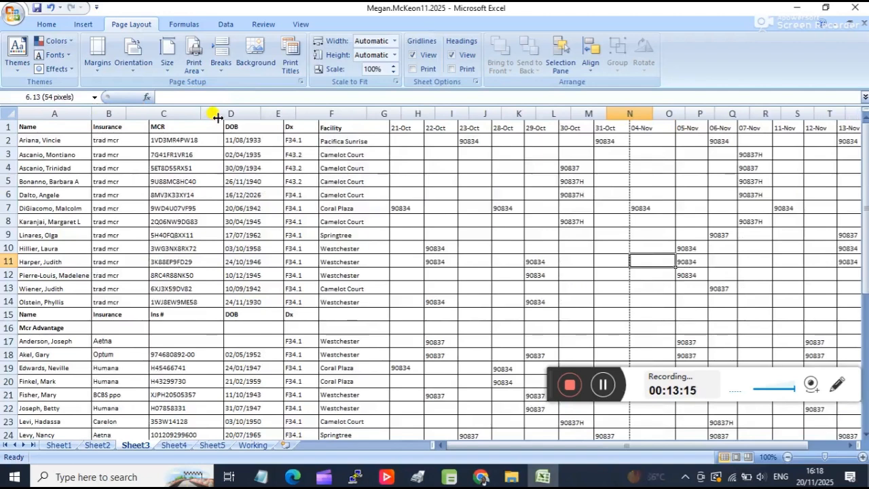
left_click_drag(200, 116, 181, 121)
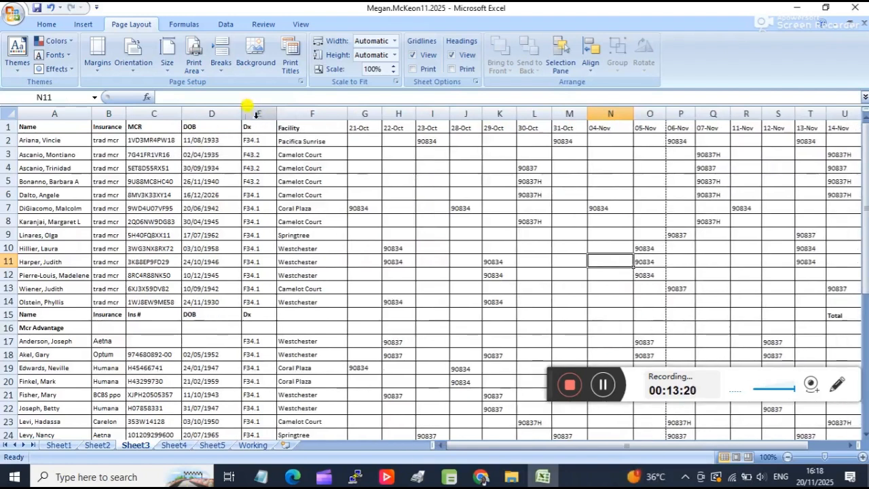
left_click_drag(239, 112, 223, 120)
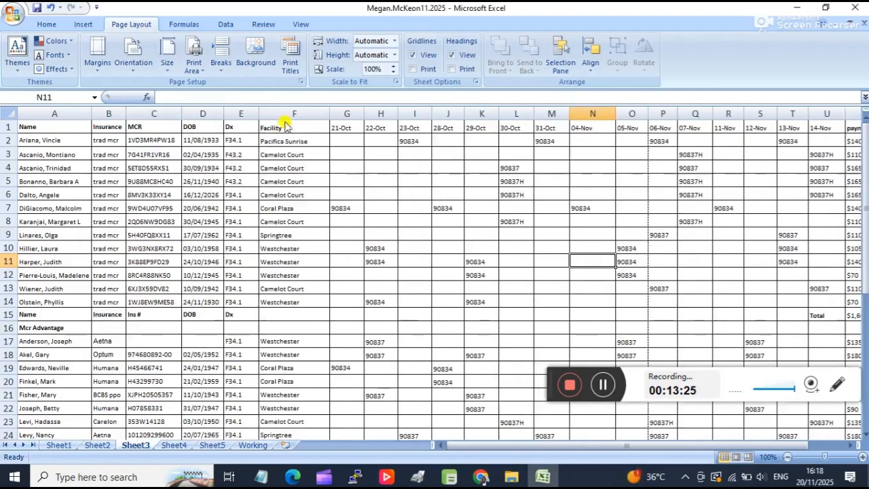
mouse_move(256, 114)
left_mouse_down()
mouse_move(235, 110)
mouse_move(244, 113)
left_mouse_up()
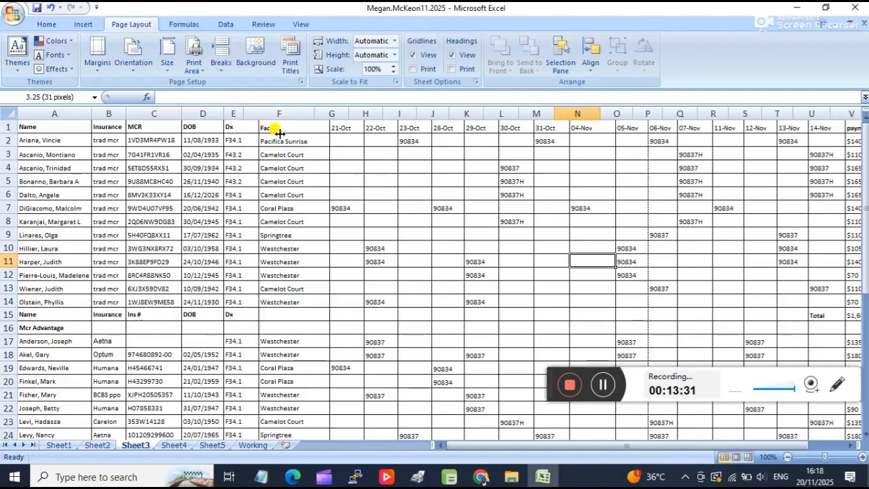
Narrow Sheet3's Facility column F and the 21-Oct column G so their longest entries just fit.
scroll(286, 155, "down", 6)
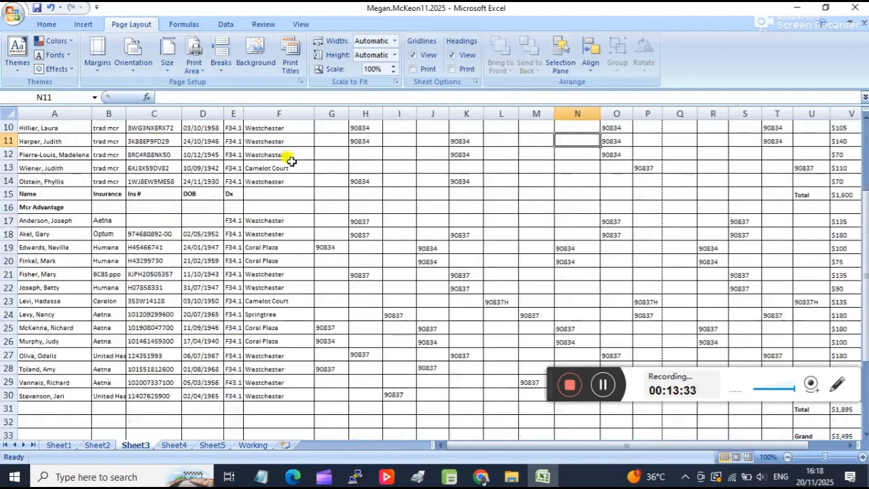
scroll(287, 156, "up", 4)
left_click_drag(314, 113, 293, 113)
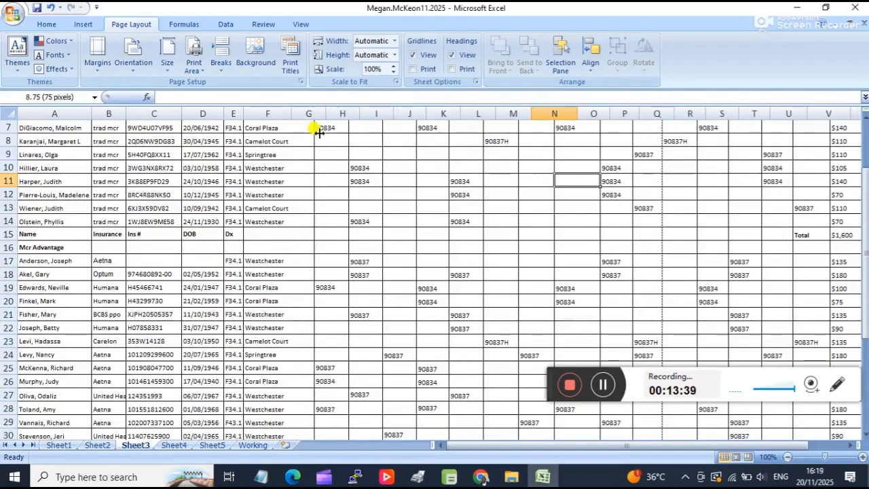
left_click_drag(333, 136, 345, 139)
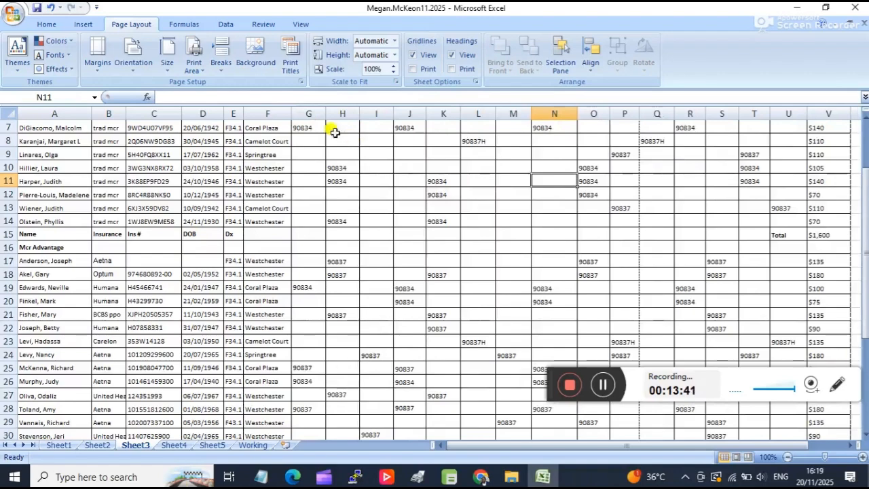
scroll(354, 140, "down", 1)
scroll(346, 141, "up", 3)
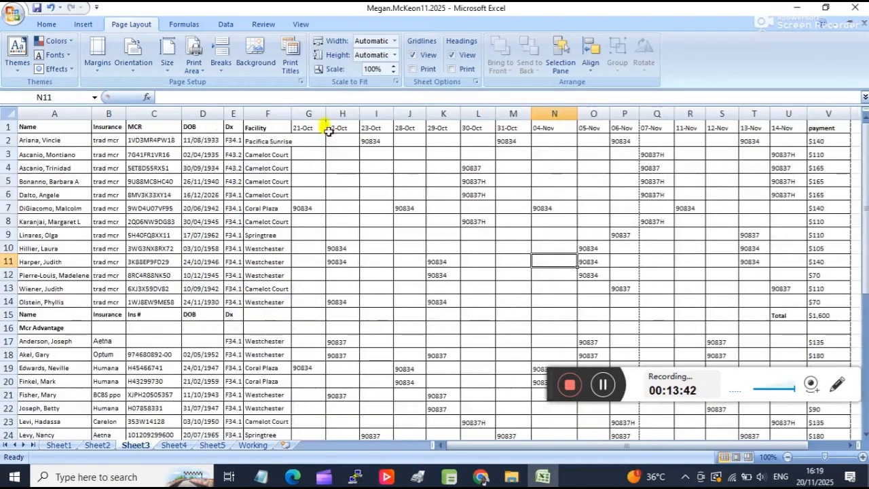
left_click_drag(326, 117, 314, 118)
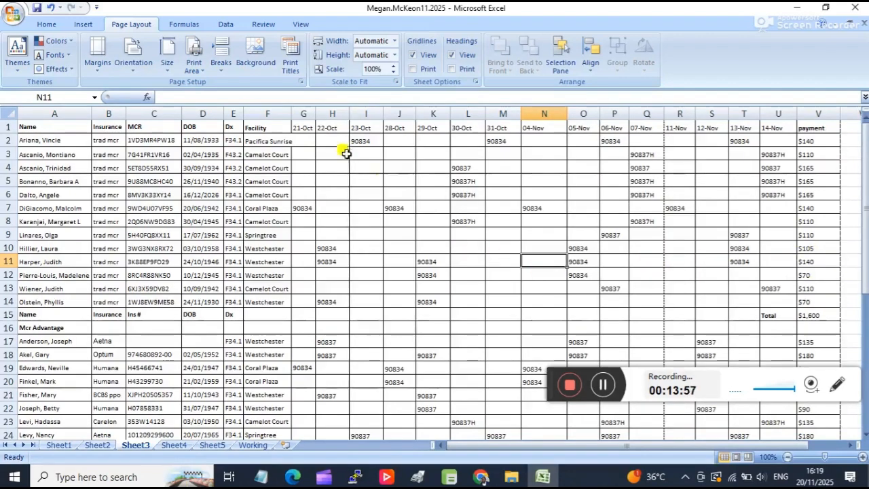
left_click_drag(290, 113, 296, 112)
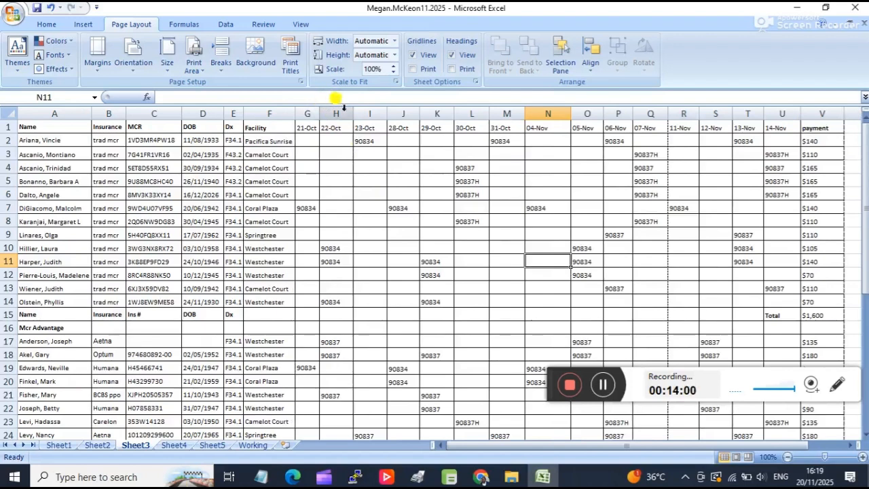
Narrow the date columns H to O, 22-Oct to 05-Nov, until their dates and codes just fit.
left_click_drag(353, 113, 394, 112)
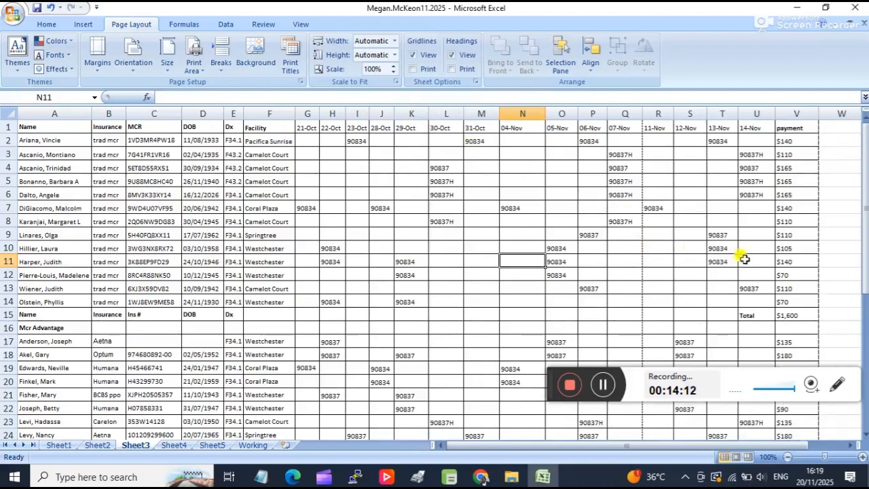
left_click_drag(425, 110, 468, 119)
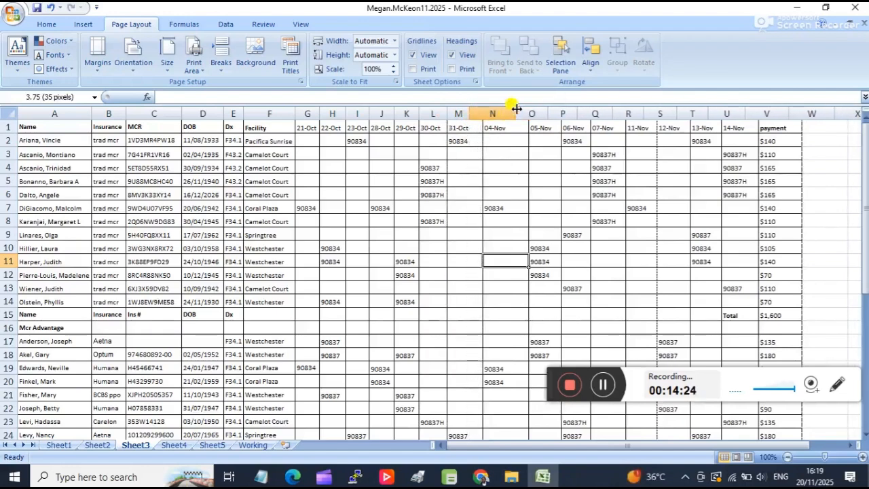
left_click_drag(524, 113, 530, 118)
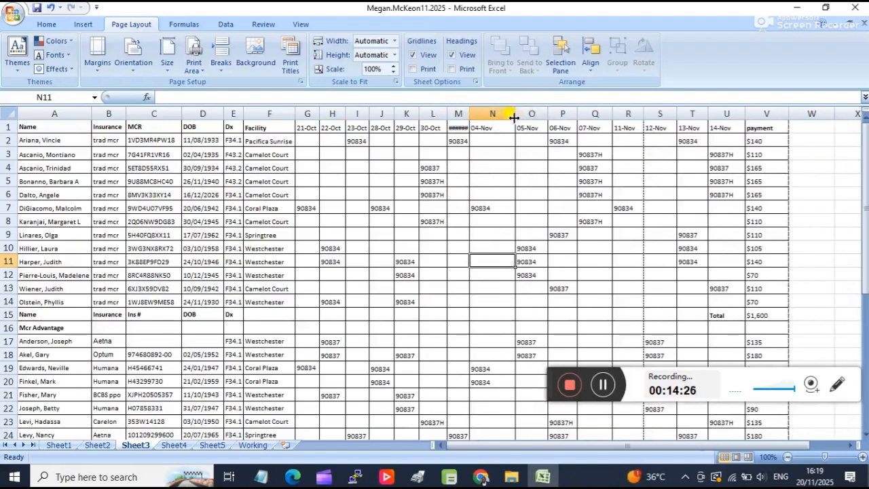
left_click_drag(467, 115, 527, 131)
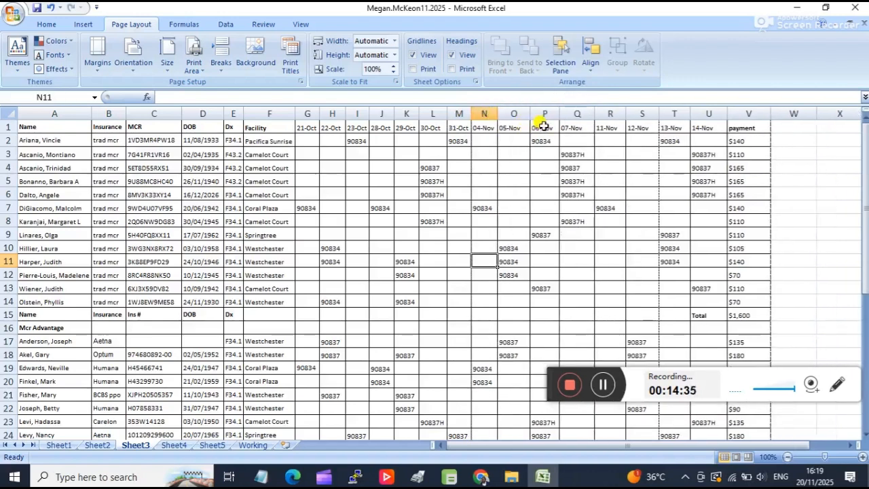
mouse_move(529, 113)
left_mouse_down()
mouse_move(514, 113)
mouse_move(540, 112)
mouse_move(524, 113)
left_mouse_up()
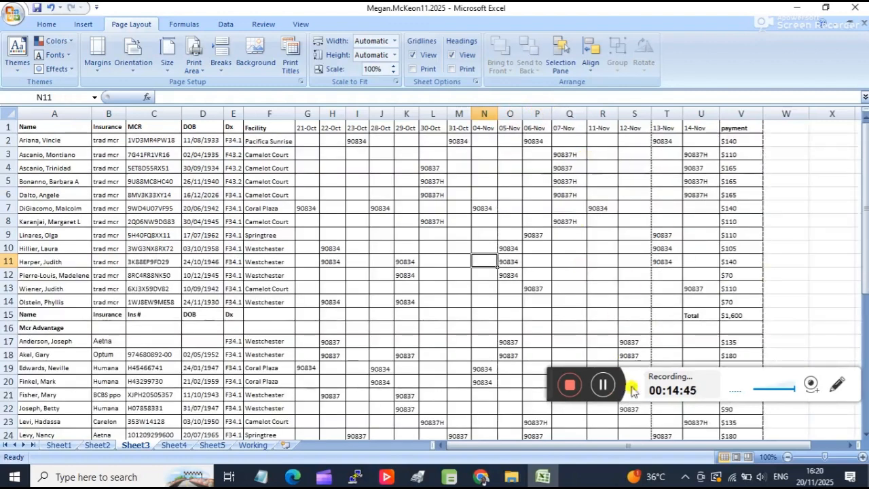
left_click(608, 385)
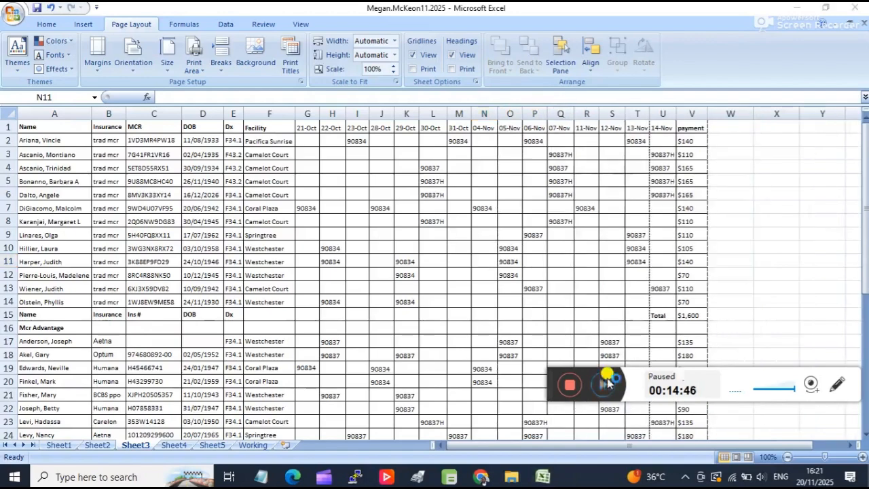
left_click(604, 385)
Check the narrowed Sheet3 table for cut-off entries and see where the page break falls among the last columns.
scroll(341, 175, "down", 3)
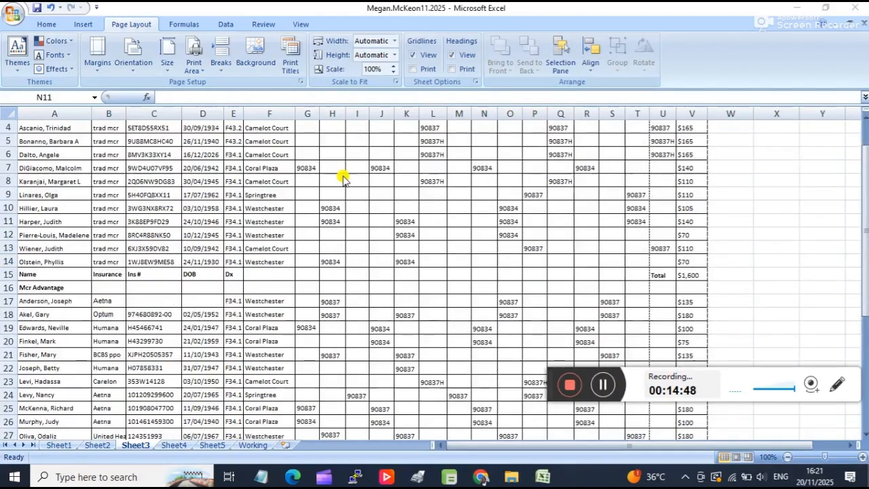
scroll(341, 175, "up", 3)
scroll(180, 196, "down", 5)
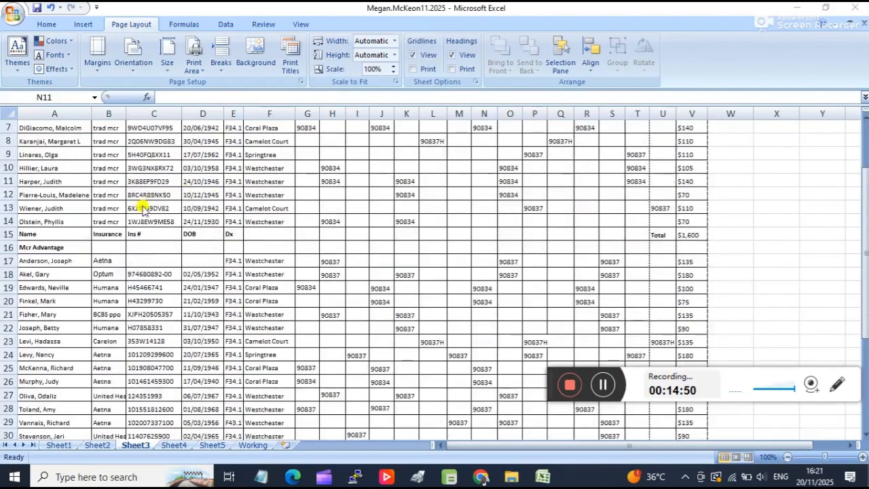
Delete Sheet3's empty row 32 between the Total and Grand total rows.
scroll(165, 299, "up", 5)
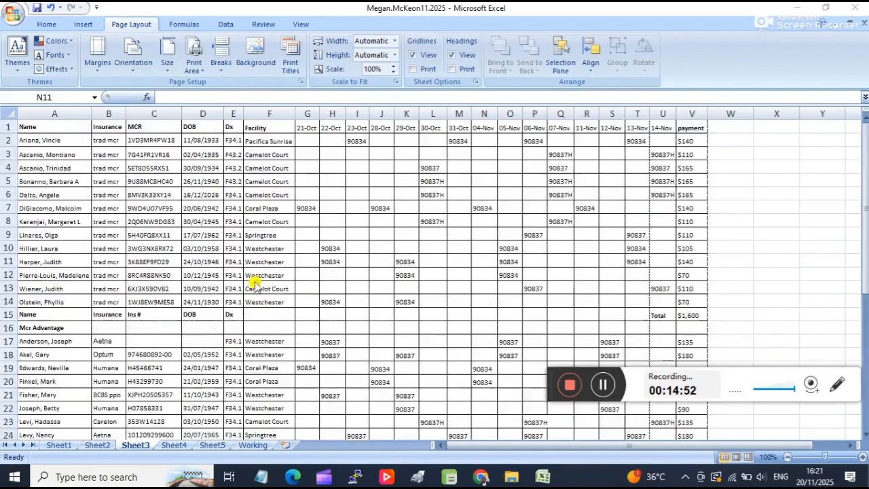
scroll(473, 194, "down", 3)
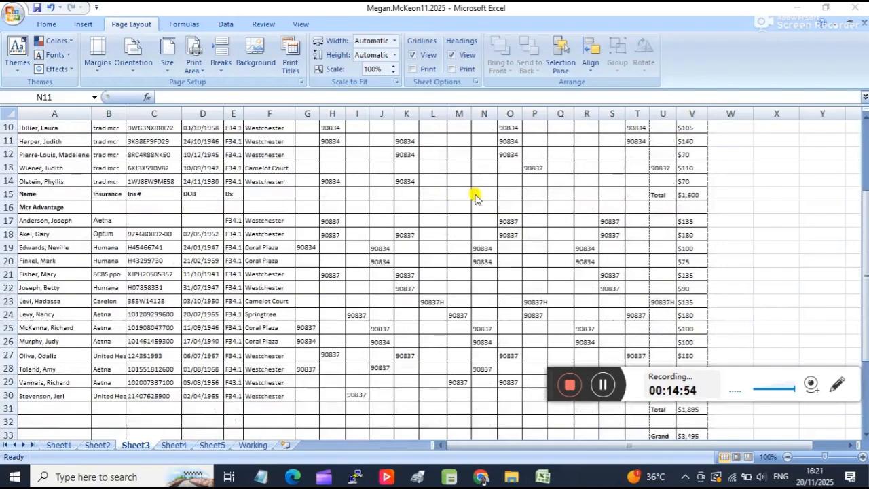
scroll(473, 194, "up", 3)
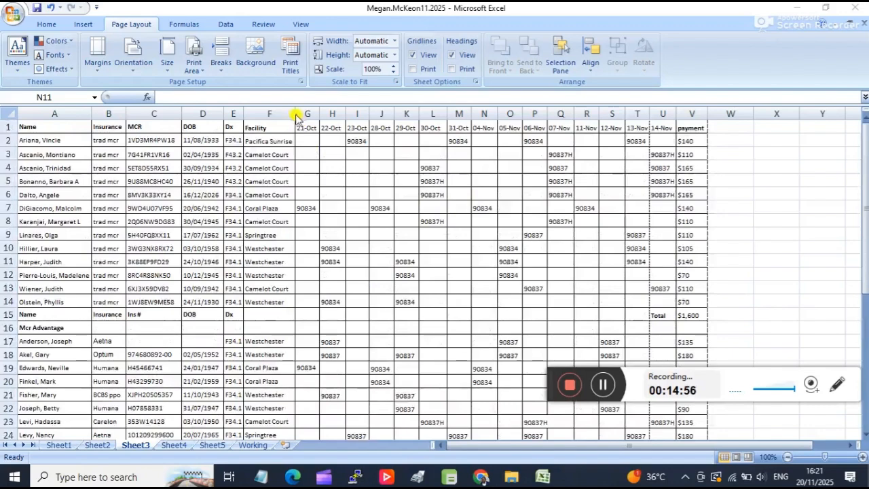
scroll(452, 197, "down", 7)
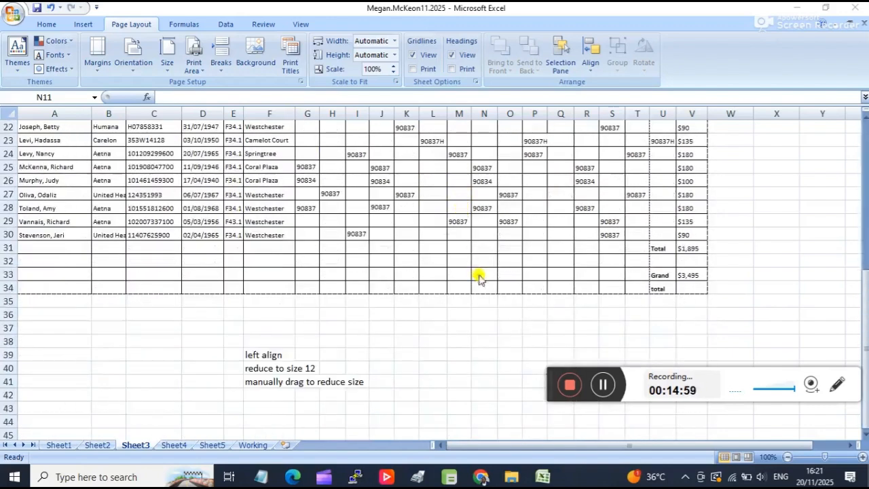
left_click(10, 260)
right_click(11, 261)
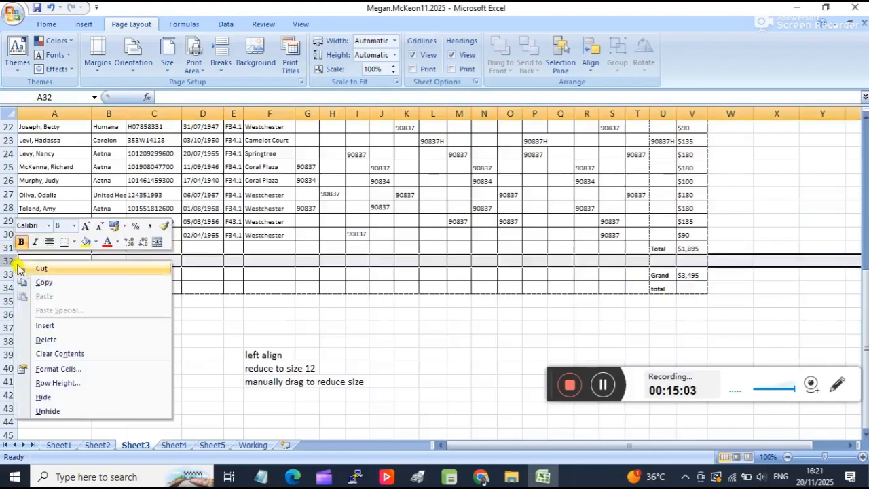
left_click(64, 338)
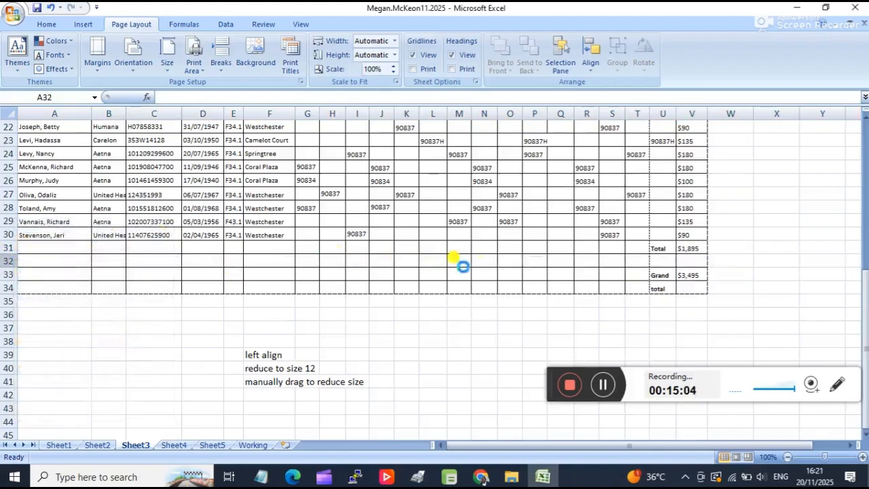
Check where Sheet3's page break falls, and open the print preview to see which columns fit on the first page.
scroll(636, 264, "up", 6)
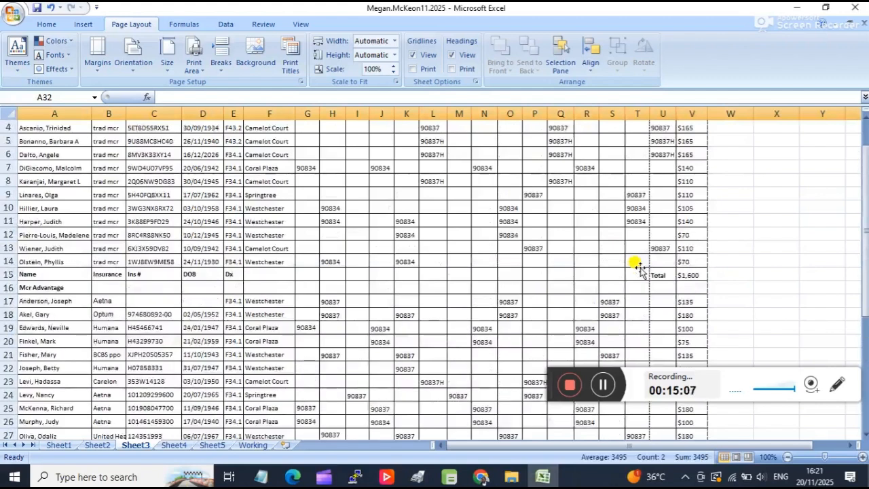
scroll(638, 265, "up", 1)
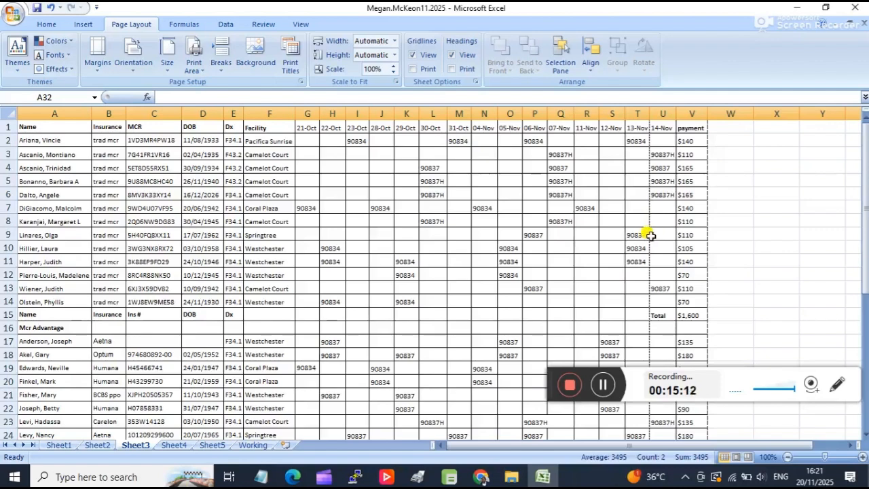
scroll(388, 229, "down", 2)
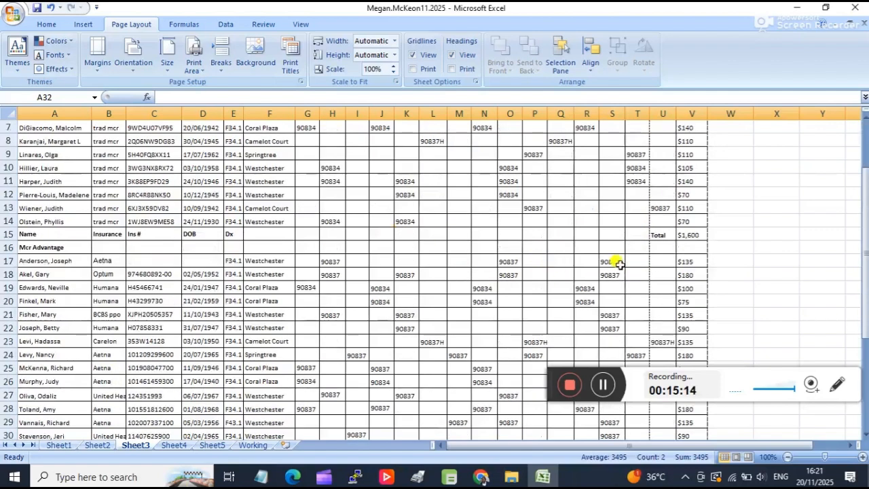
scroll(663, 219, "up", 2)
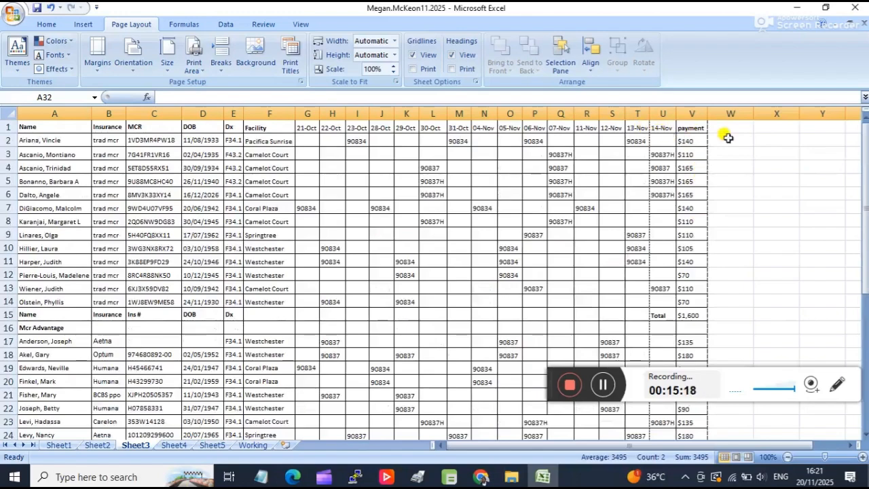
scroll(652, 231, "down", 2)
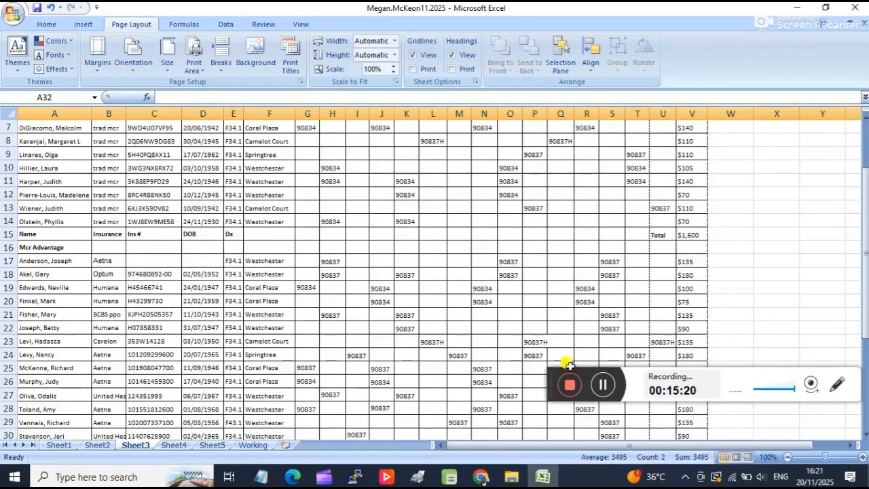
key("ctrl+F2")
scroll(278, 230, "up", 2)
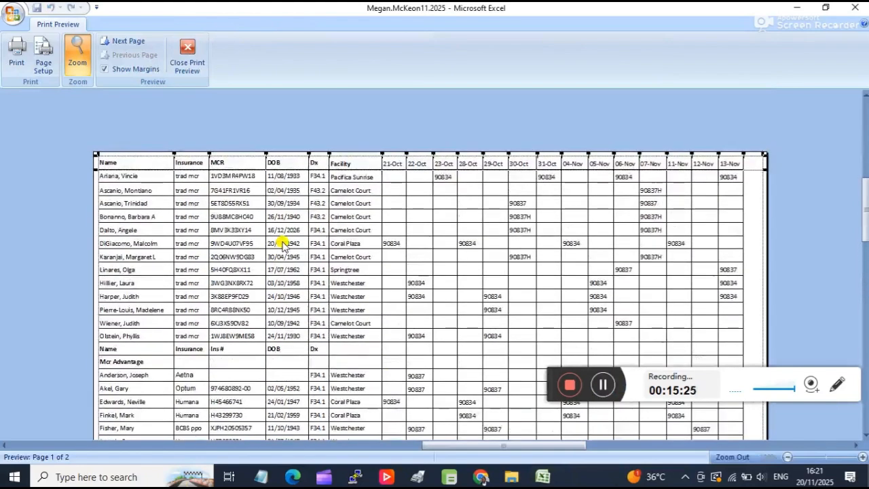
Narrow the Name column in the print preview so the longest patient name just fits.
scroll(283, 244, "down", 1)
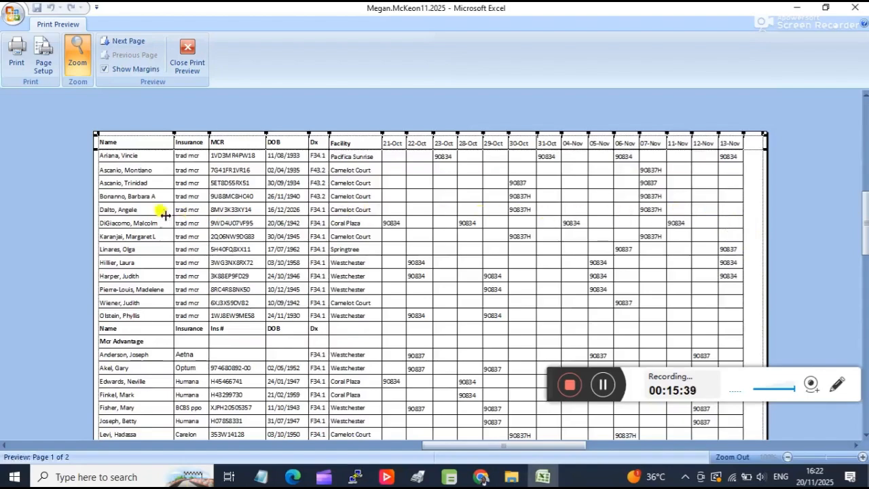
scroll(154, 323, "down", 4)
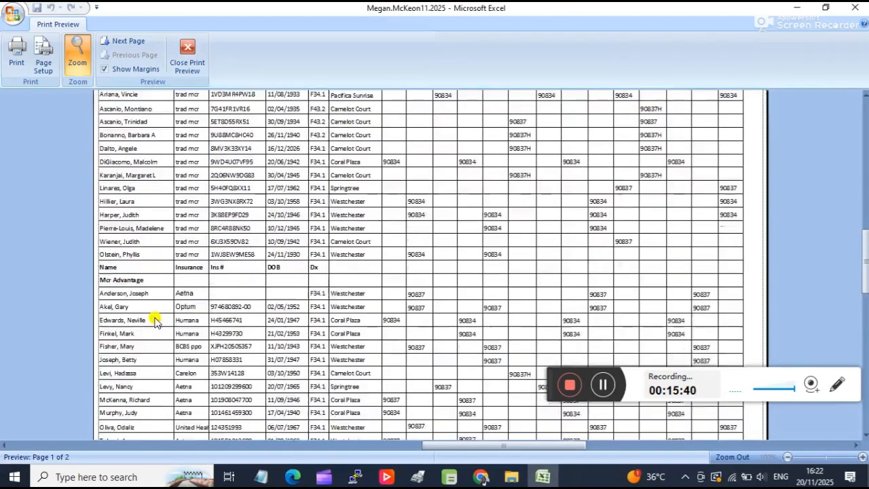
scroll(145, 333, "up", 4)
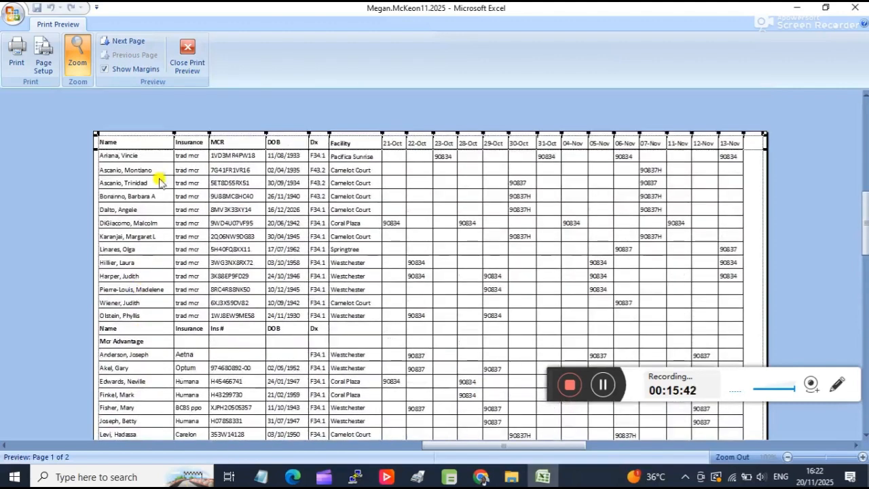
left_click_drag(171, 140, 167, 138)
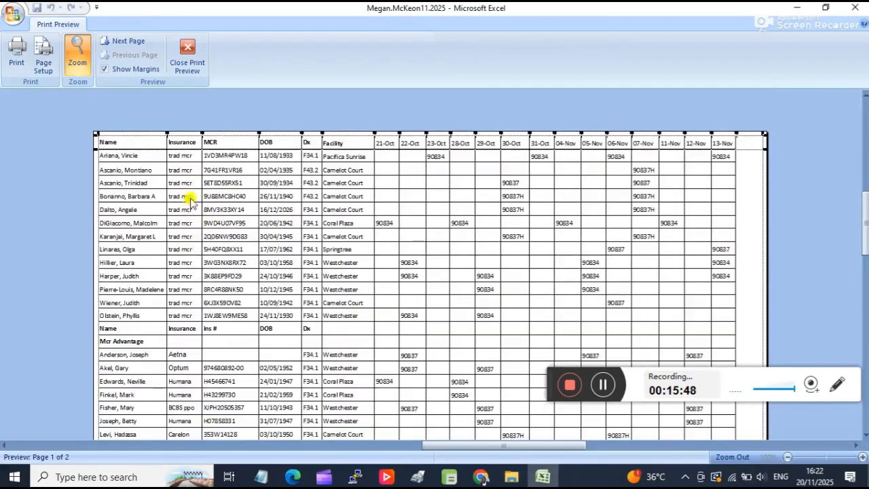
scroll(206, 306, "down", 2)
scroll(198, 311, "up", 3)
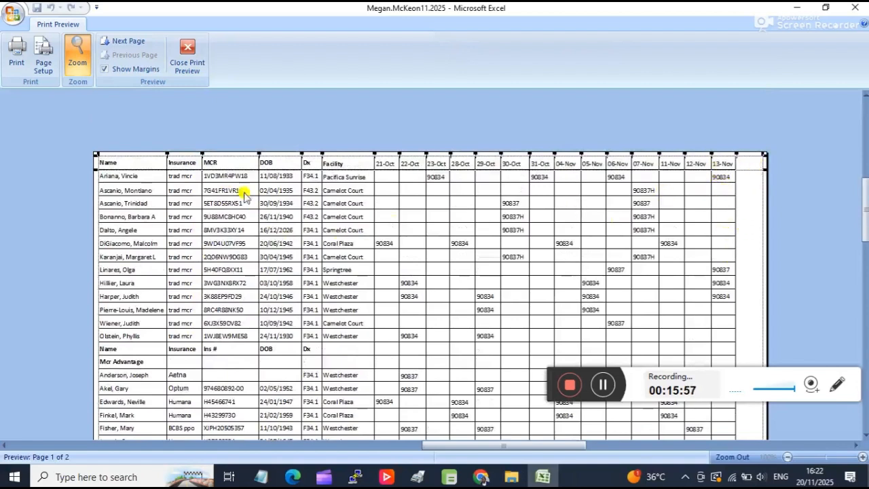
Widen the Insurance column in the print preview until the United Health entries show in full.
scroll(208, 225, "down", 3)
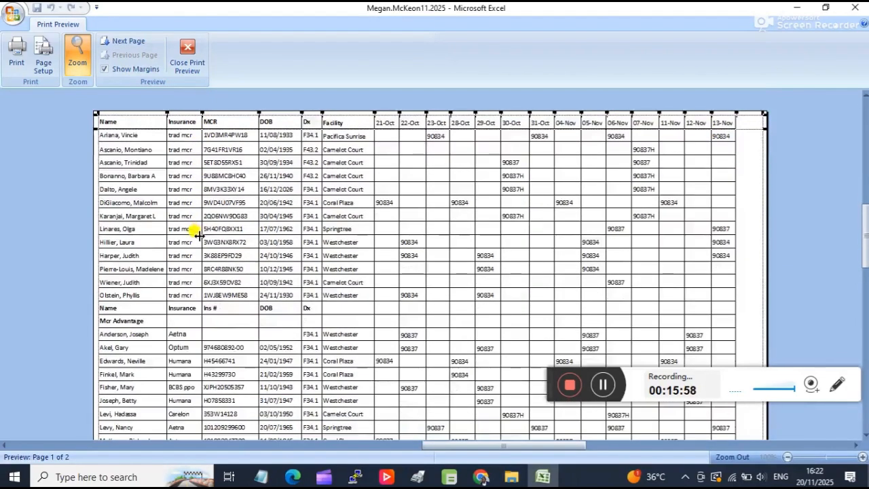
scroll(189, 415, "down", 1)
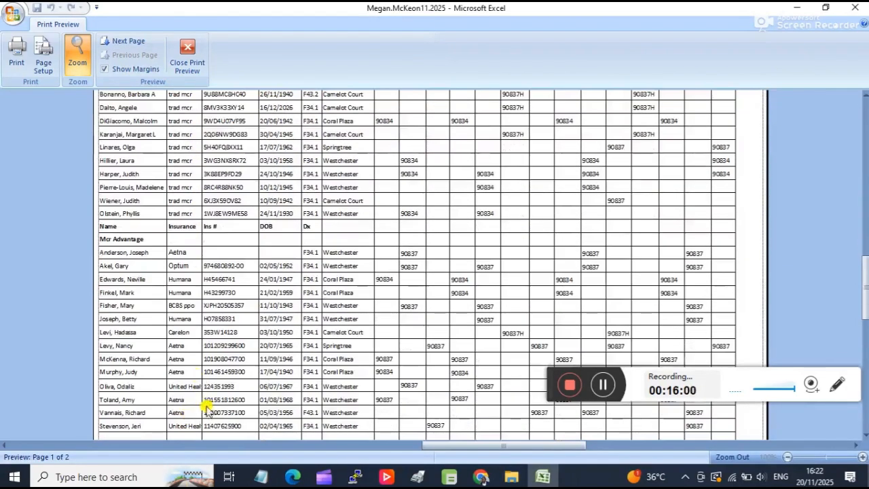
scroll(213, 146, "up", 1)
scroll(211, 136, "up", 1)
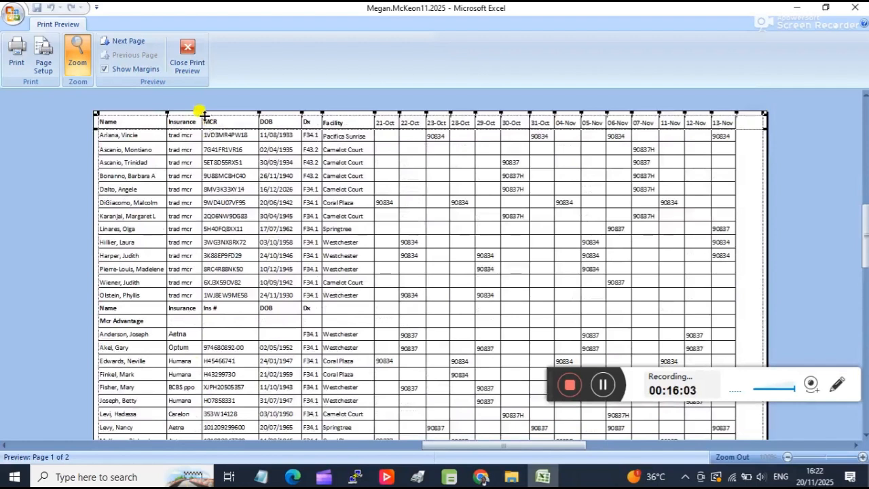
left_click_drag(201, 123, 203, 123)
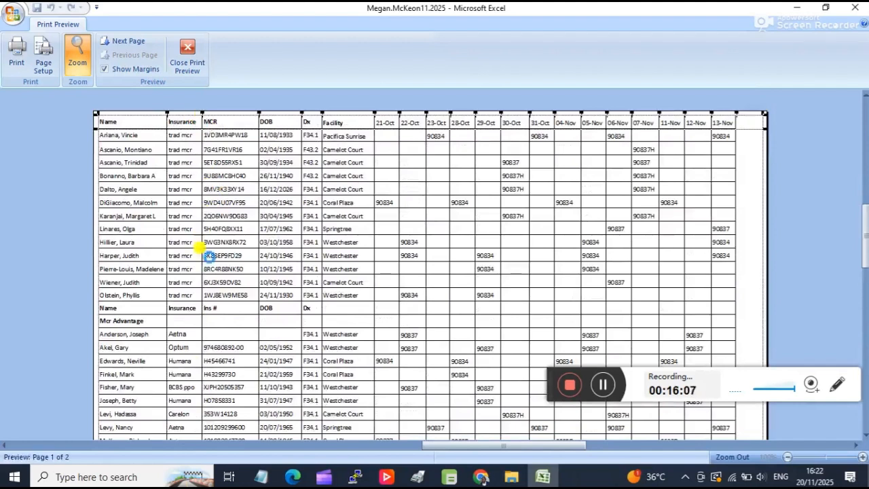
scroll(194, 387, "down", 3)
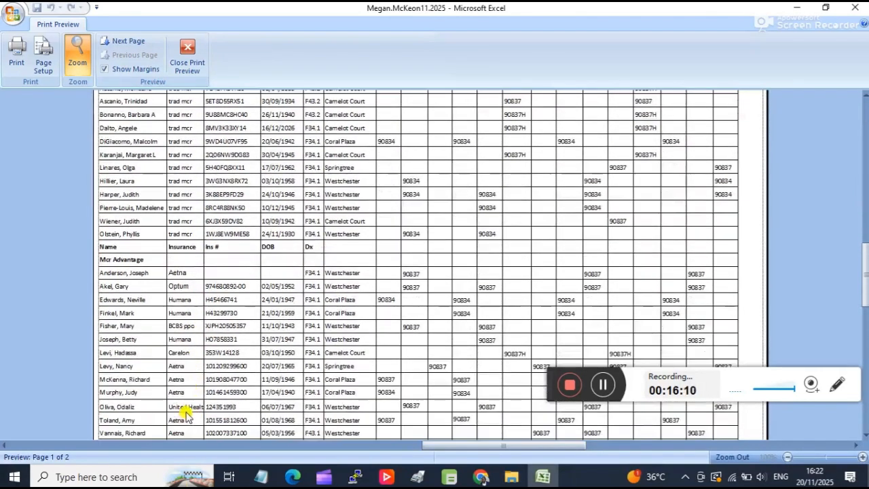
scroll(190, 401, "up", 7)
left_click_drag(204, 203, 209, 203)
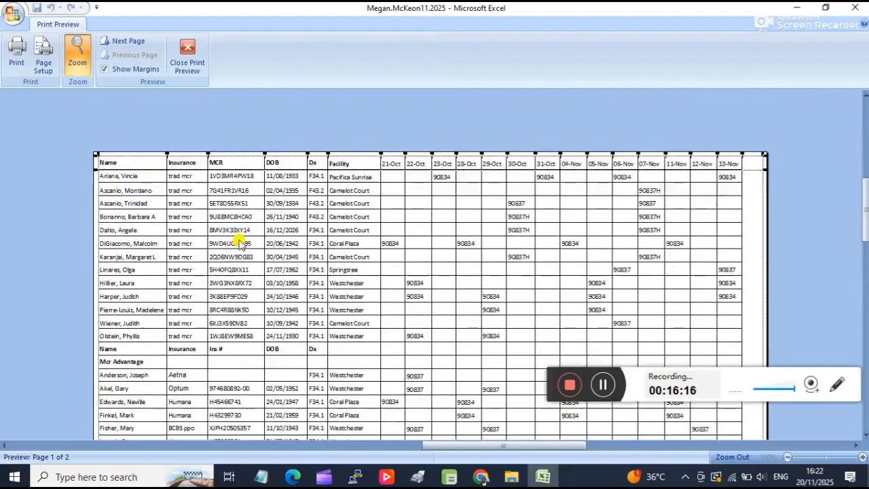
scroll(230, 305, "down", 6)
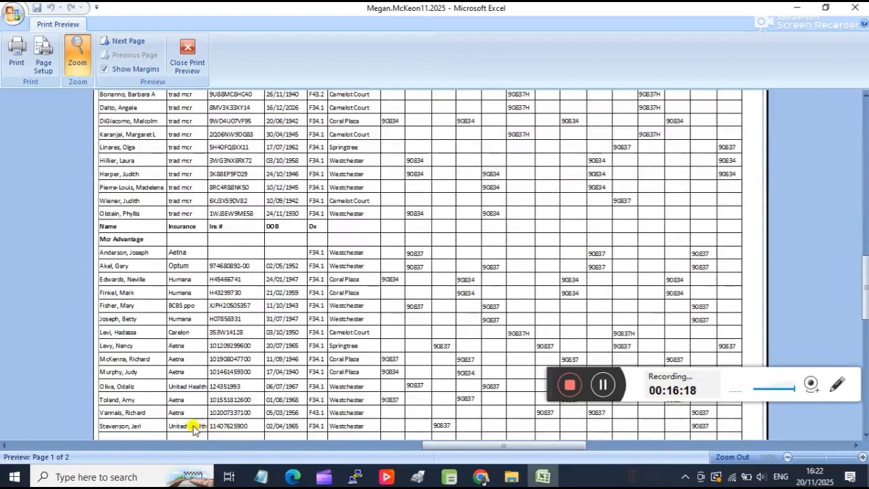
Narrow the MCR and DOB columns in the print preview so their entries just fit.
scroll(204, 401, "up", 6)
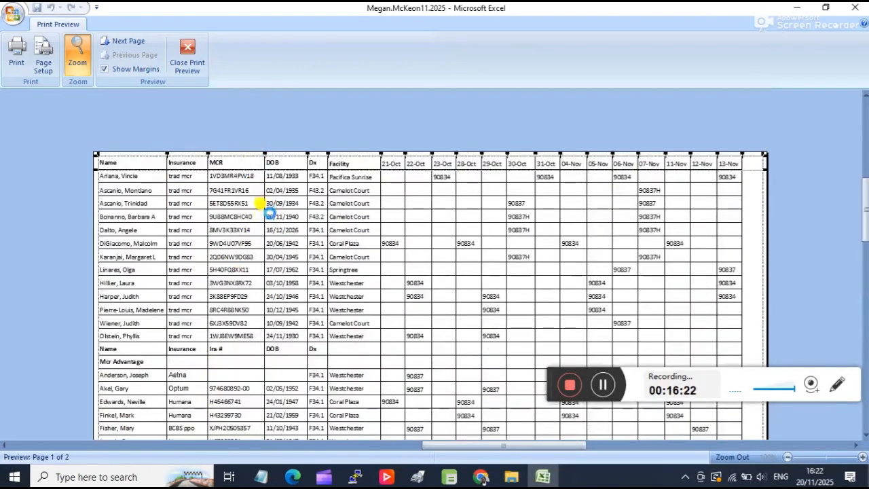
scroll(270, 221, "down", 5)
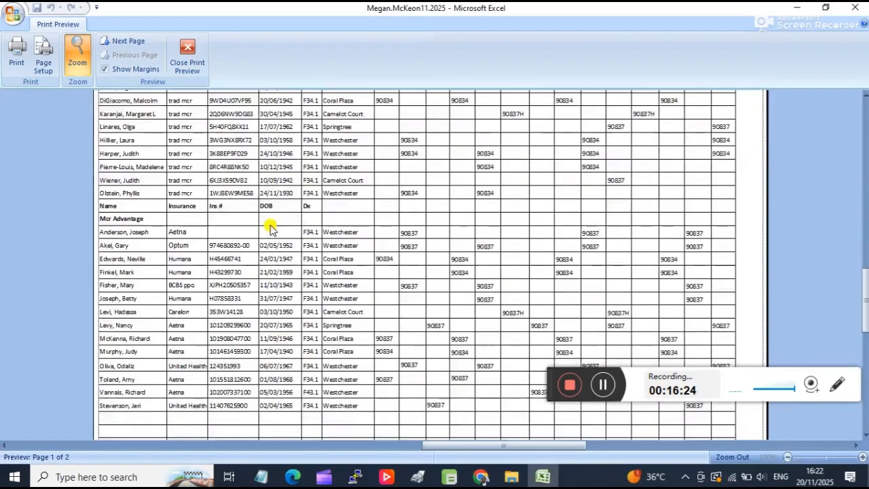
scroll(270, 225, "up", 6)
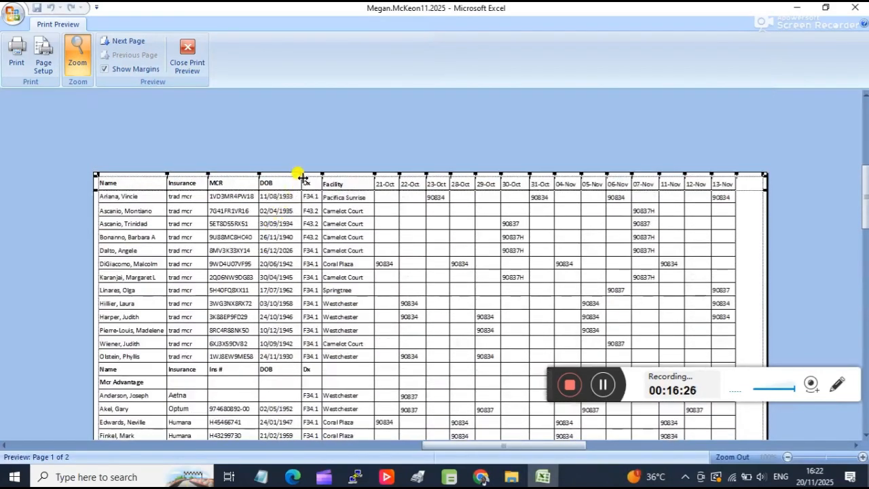
left_click_drag(302, 177, 293, 175)
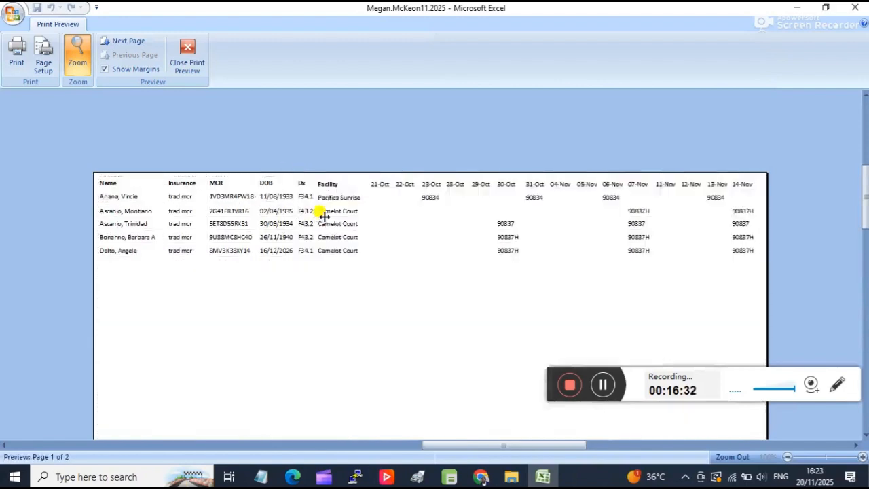
scroll(324, 219, "down", 3)
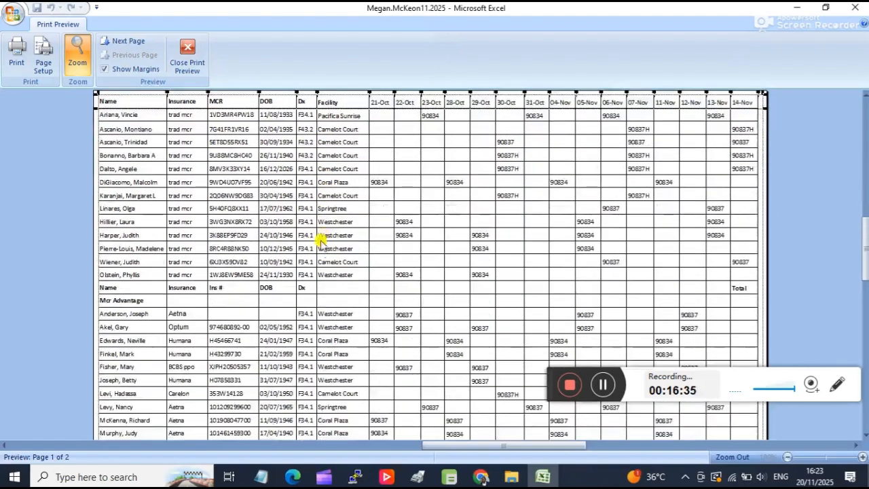
scroll(325, 251, "up", 1)
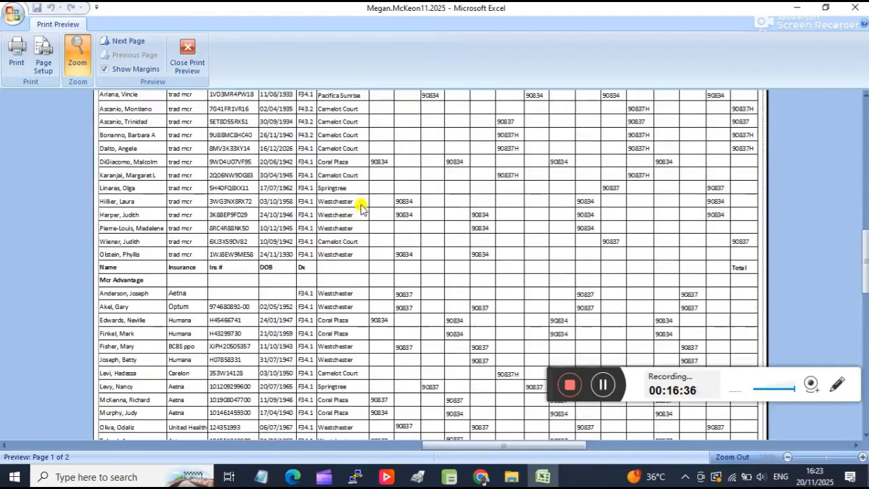
scroll(361, 207, "up", 1)
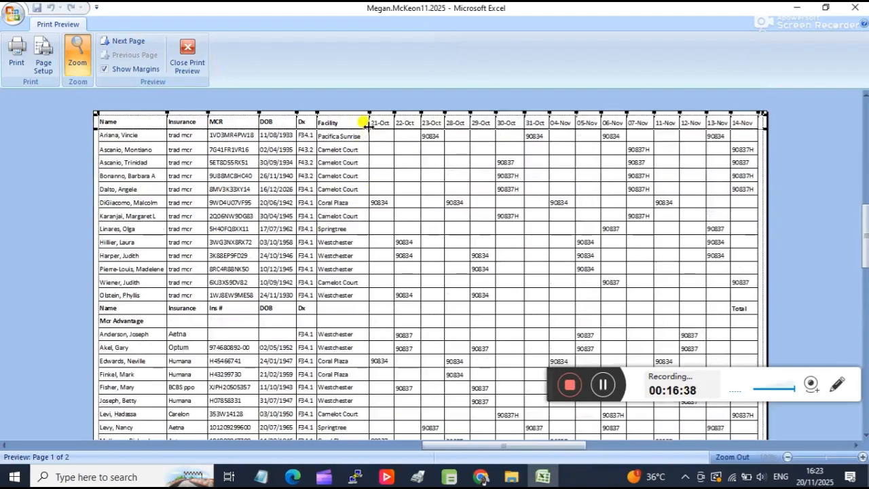
Narrow the Facility column and several date columns from 21-Oct onward until the payment column fits on the first page.
left_click_drag(367, 116, 362, 114)
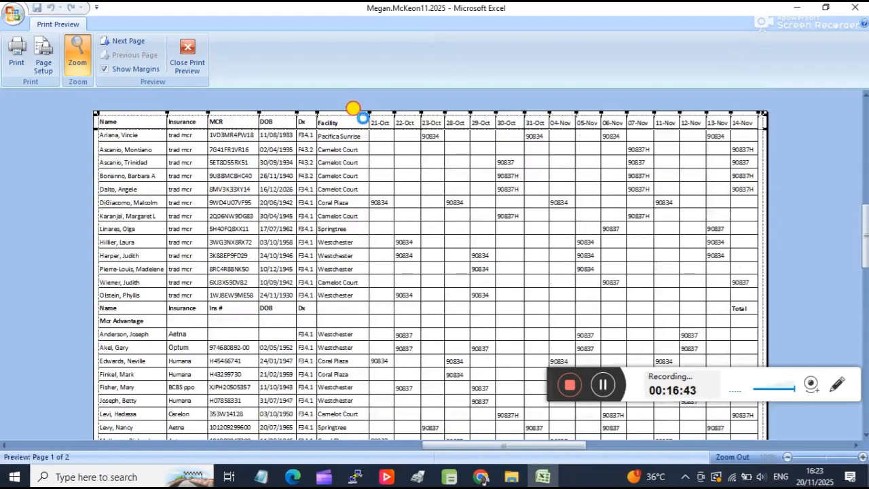
left_click_drag(363, 117, 360, 114)
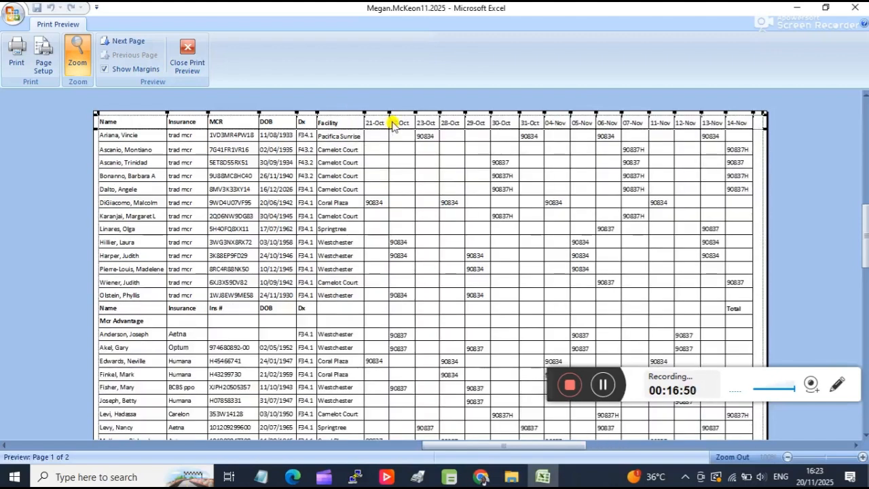
left_click_drag(389, 121, 386, 120)
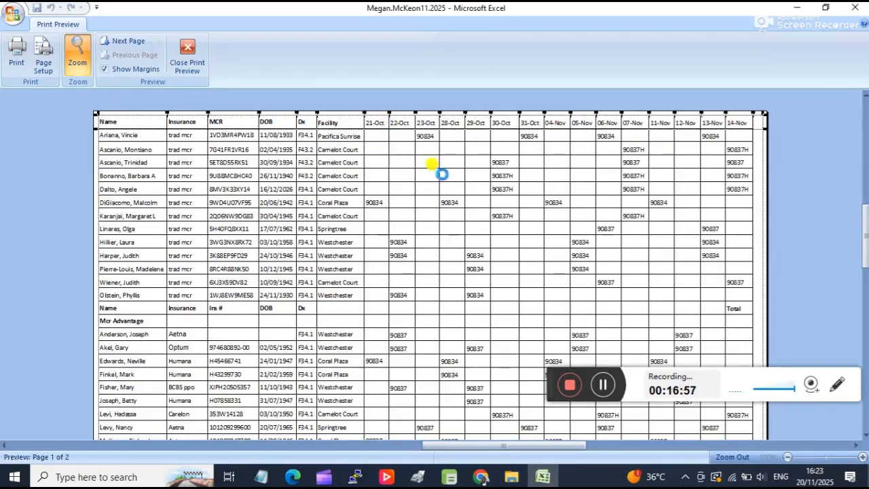
left_click_drag(411, 122, 399, 114)
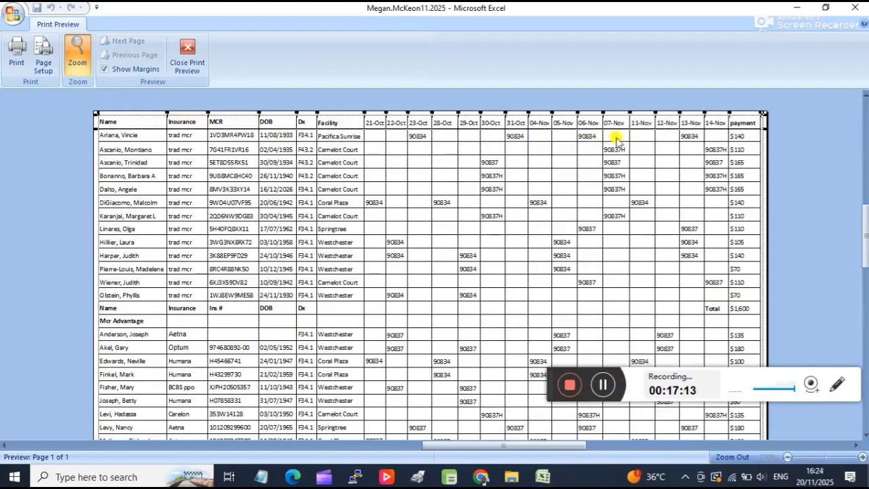
Check in the print preview that the whole table, from the header row to the grand total, fits one page, and close the preview.
scroll(658, 158, "down", 1)
scroll(714, 123, "down", 3)
scroll(717, 181, "down", 2)
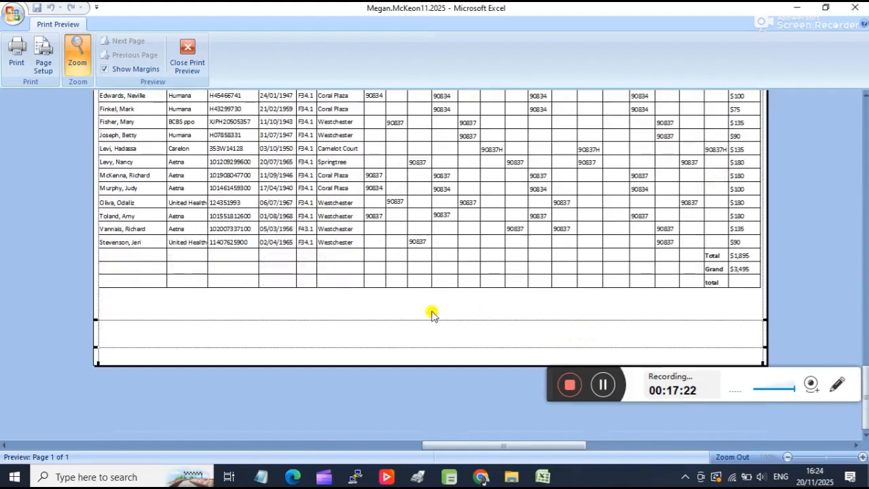
scroll(431, 314, "up", 2)
scroll(432, 312, "down", 2)
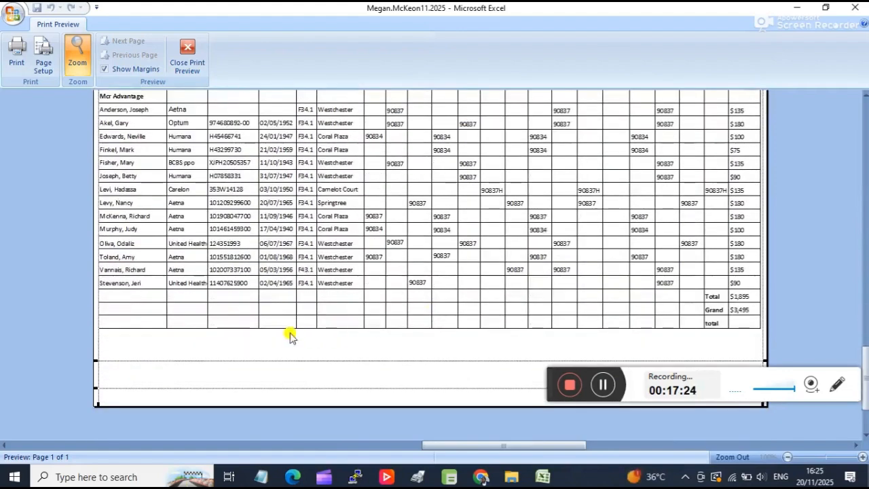
scroll(241, 346, "up", 2)
scroll(224, 312, "up", 6)
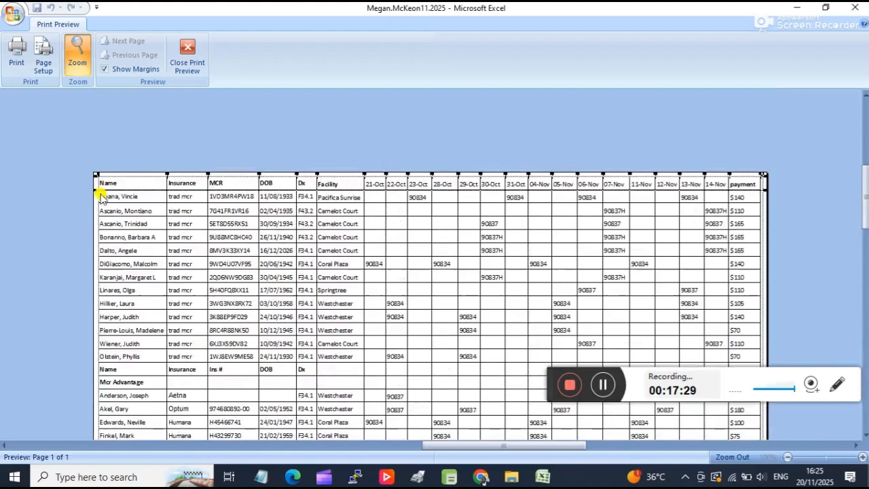
left_click_drag(95, 194, 96, 192)
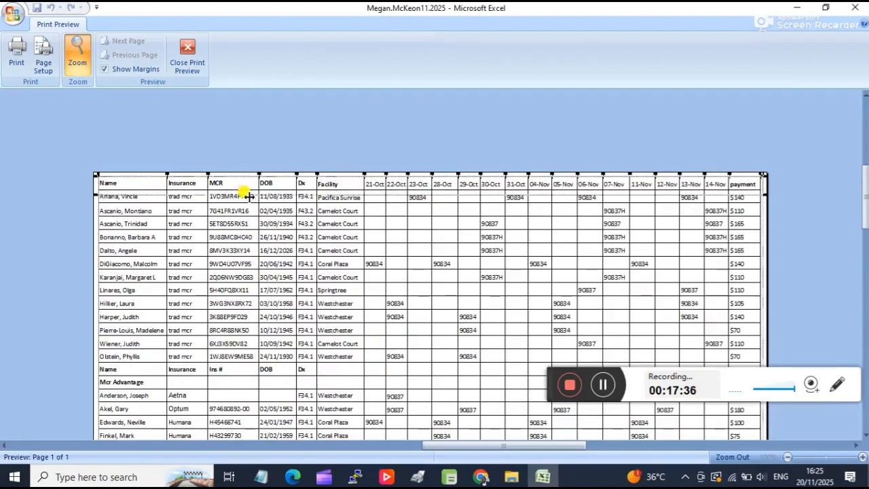
scroll(266, 241, "down", 5)
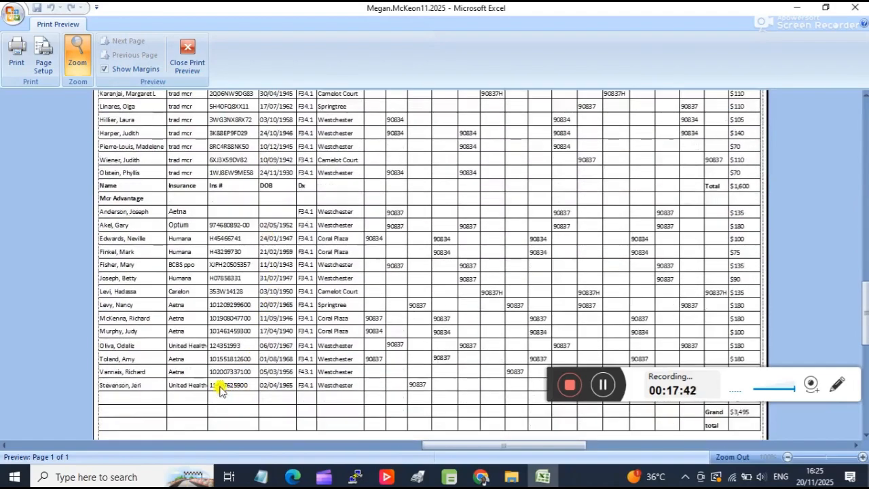
scroll(216, 377, "up", 3)
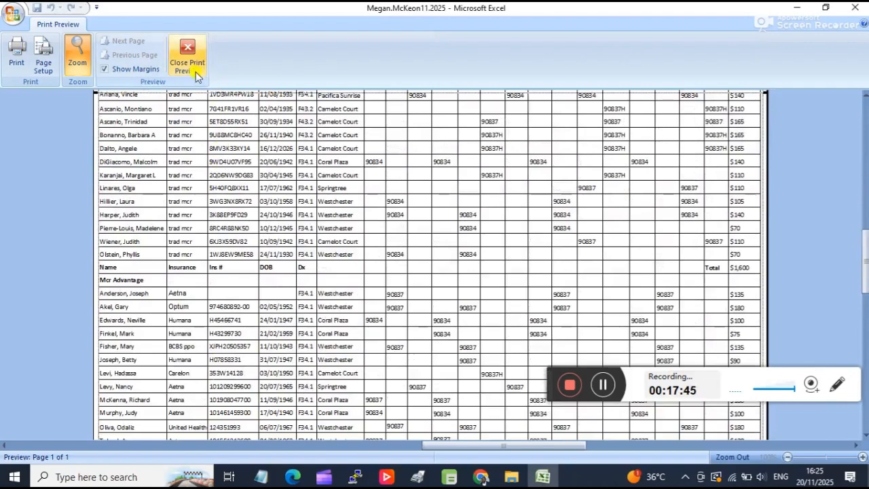
left_click(190, 56)
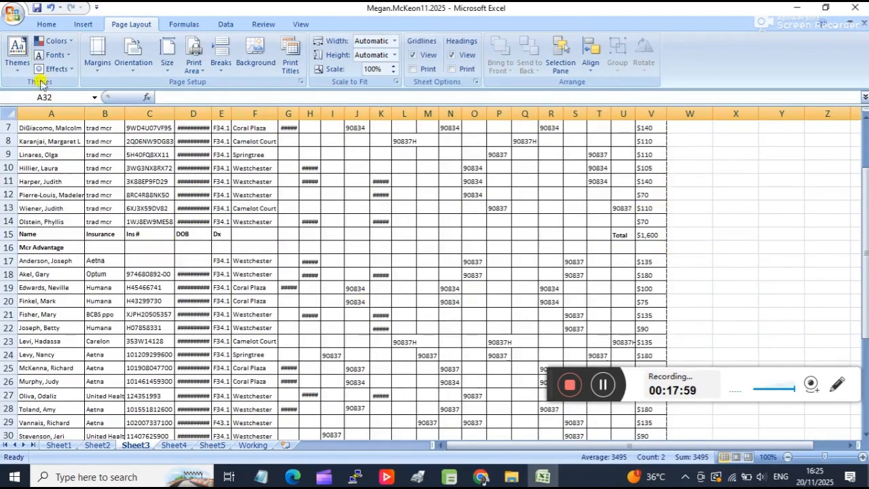
Print the active sheet, Sheet3, with Microsoft Print to PDF as the printer.
left_click(14, 12)
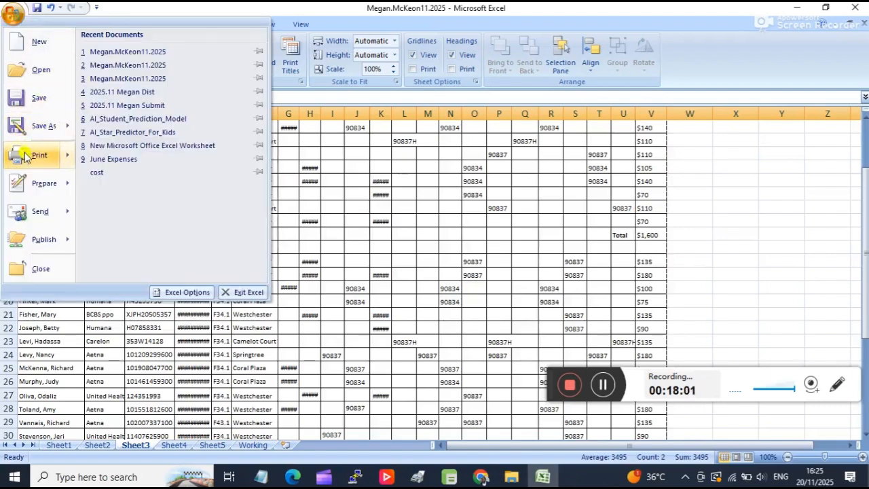
mouse_move(24, 150)
left_click(161, 62)
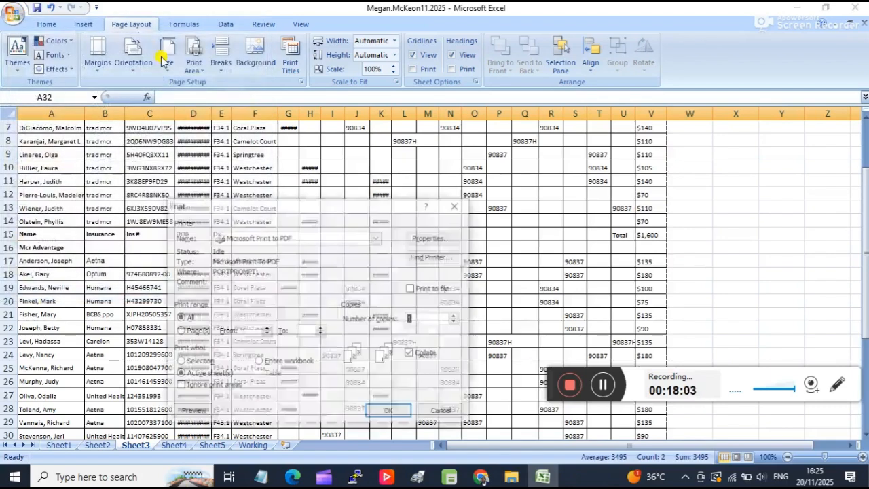
left_click(276, 245)
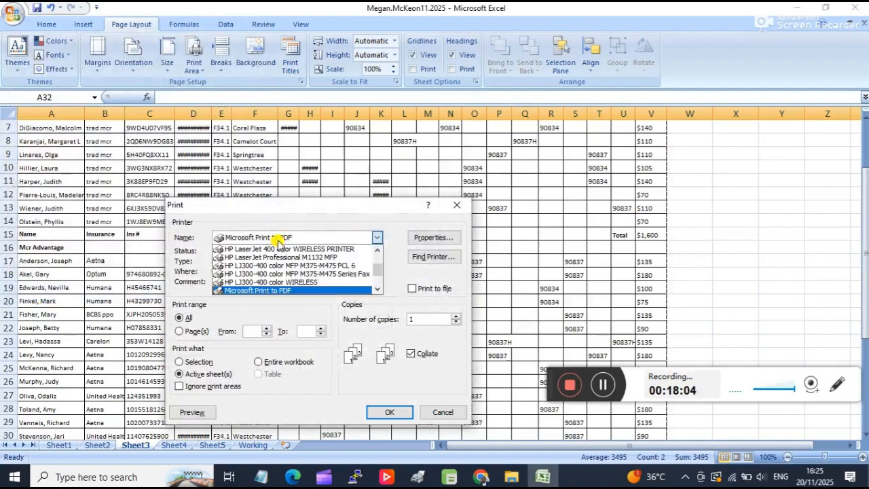
left_click(278, 291)
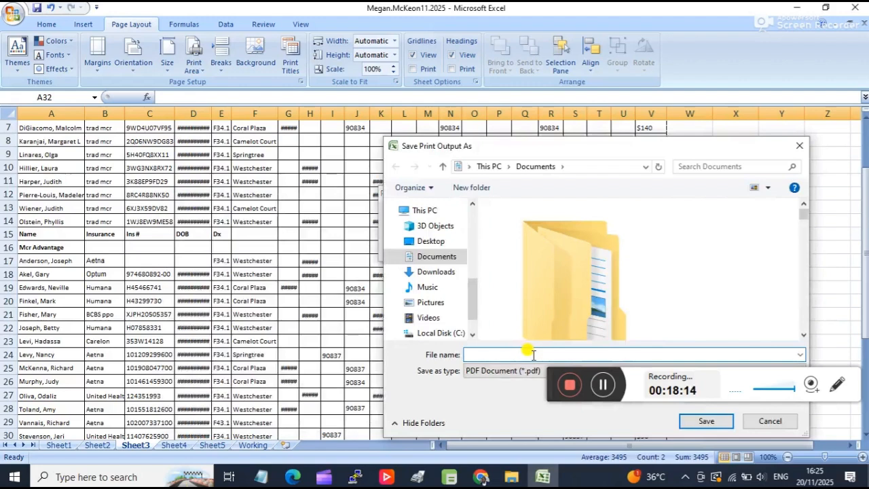
Save the print output as a PDF named Martins-Project in the Martins folder on the Desktop.
type("Martins-Project")
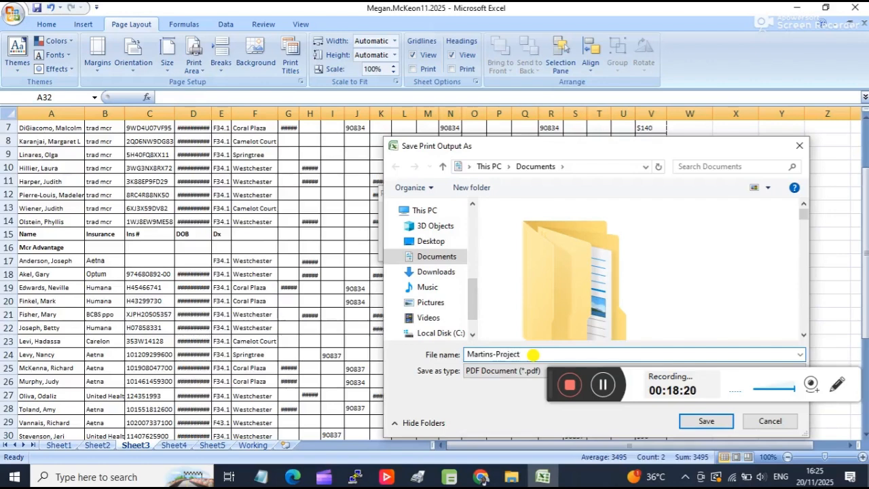
left_click_drag(673, 147, 444, 93)
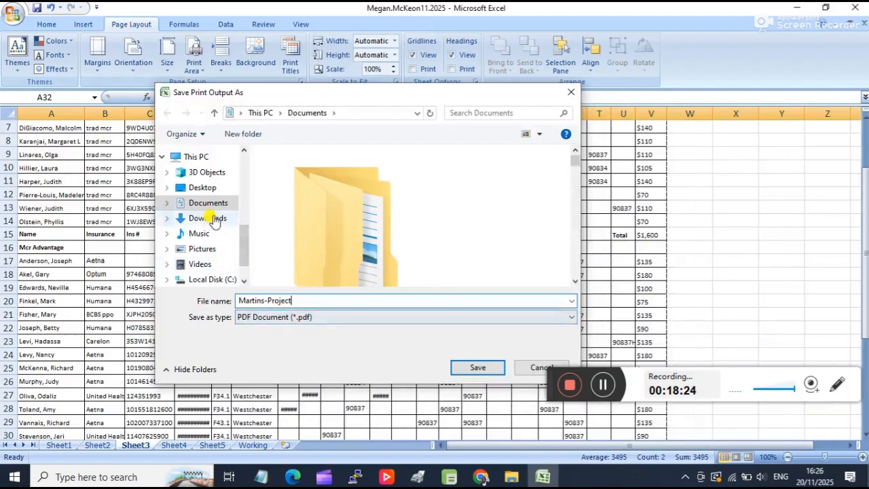
left_click(202, 188)
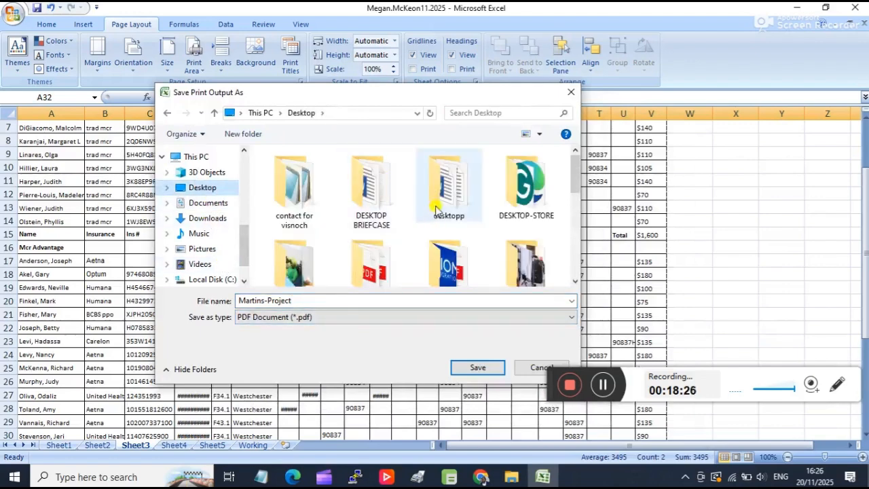
scroll(366, 231, "down", 1)
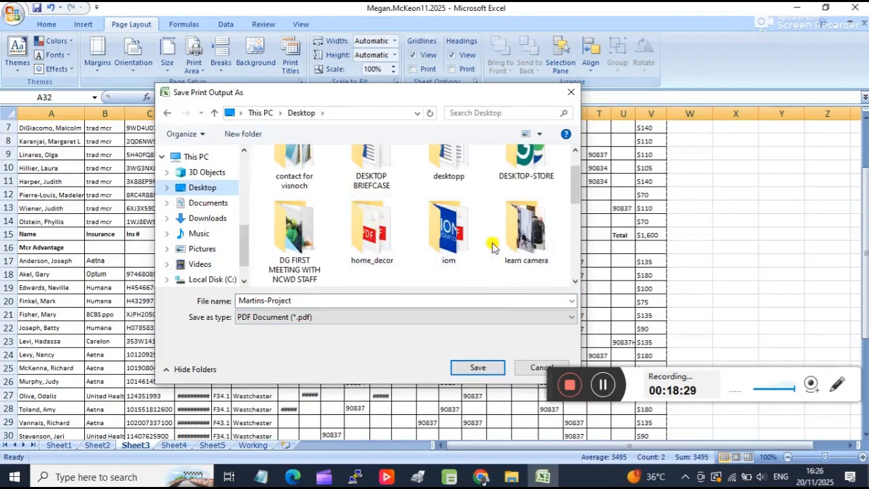
scroll(492, 248, "down", 1)
left_click(362, 248)
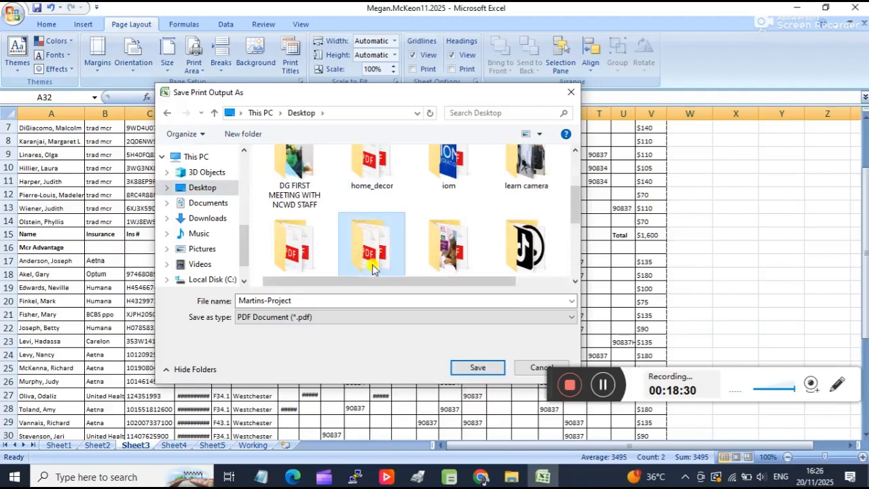
double_click(372, 268)
left_click(478, 367)
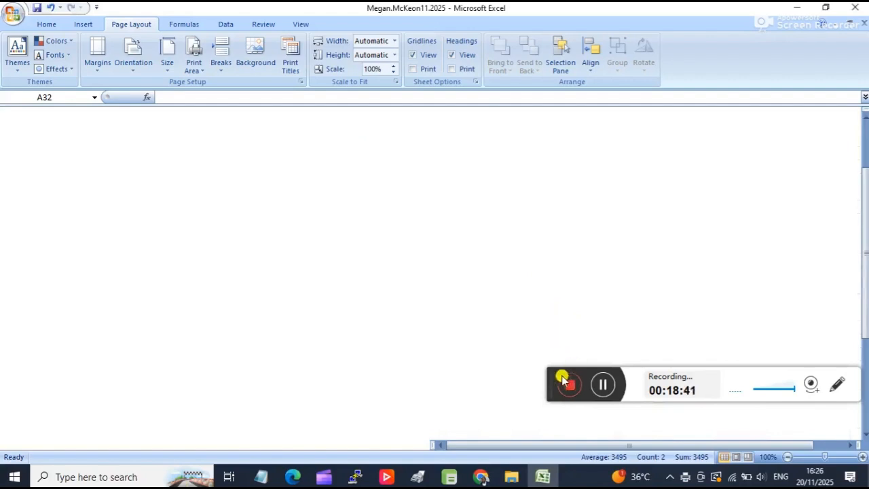
Switch to File Explorer and open Martins-Project.pdf from the Martins folder.
left_click_drag(550, 379, 539, 450)
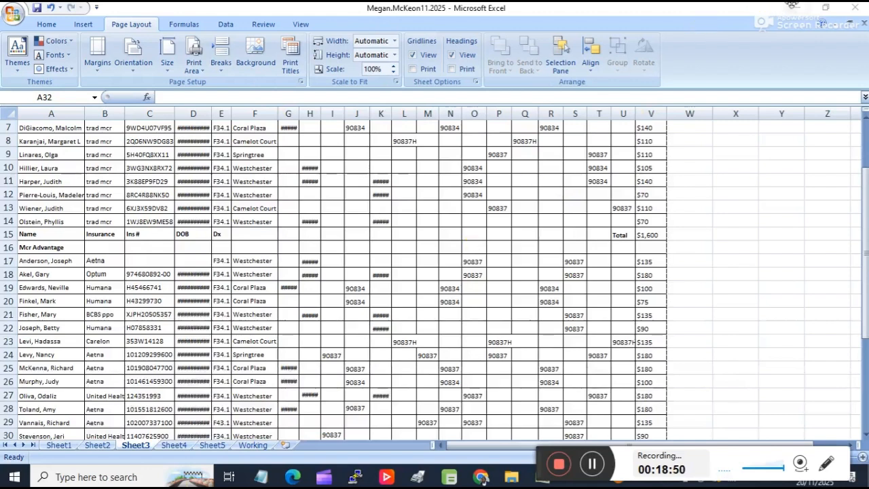
left_click(792, 6)
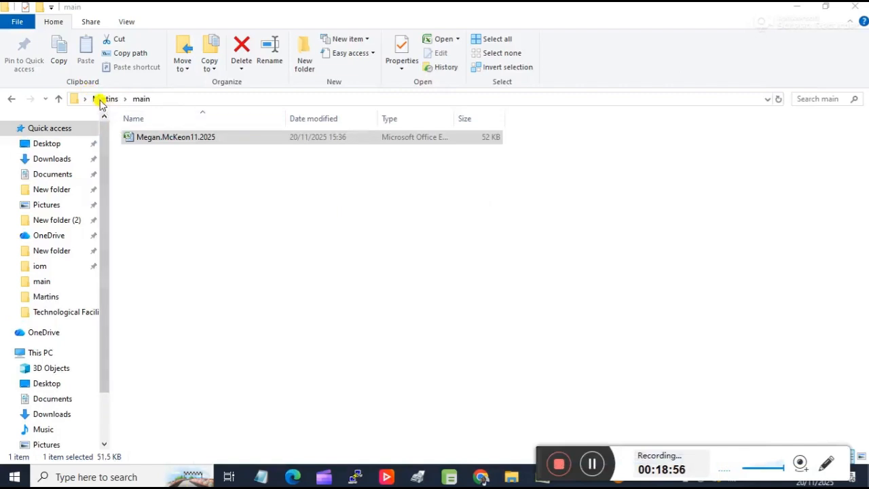
left_click(100, 101)
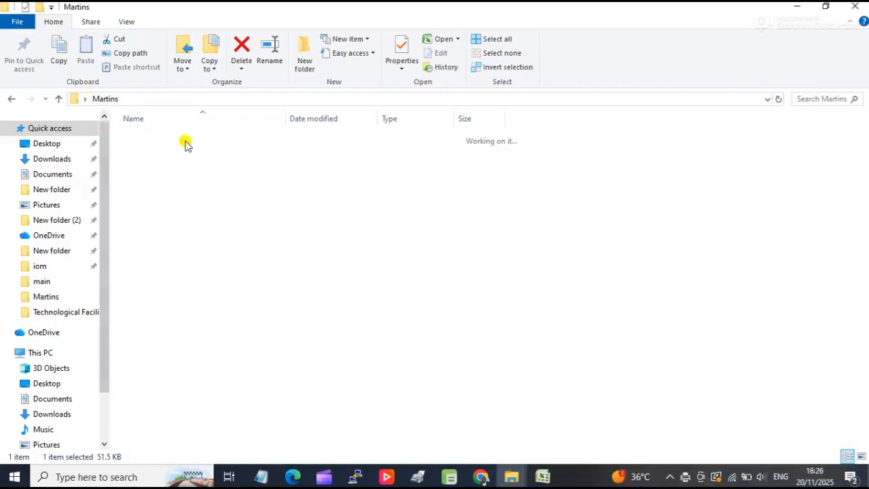
left_click(168, 205)
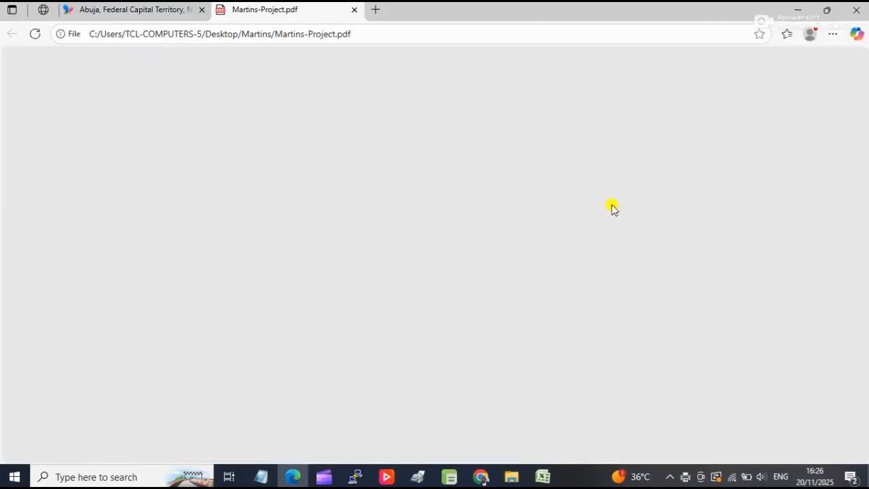
Examine the enlarged PDF page for complete columns, rows and totals, and return to the Excel workbook.
scroll(611, 209, "down", 3)
scroll(611, 207, "up", 3)
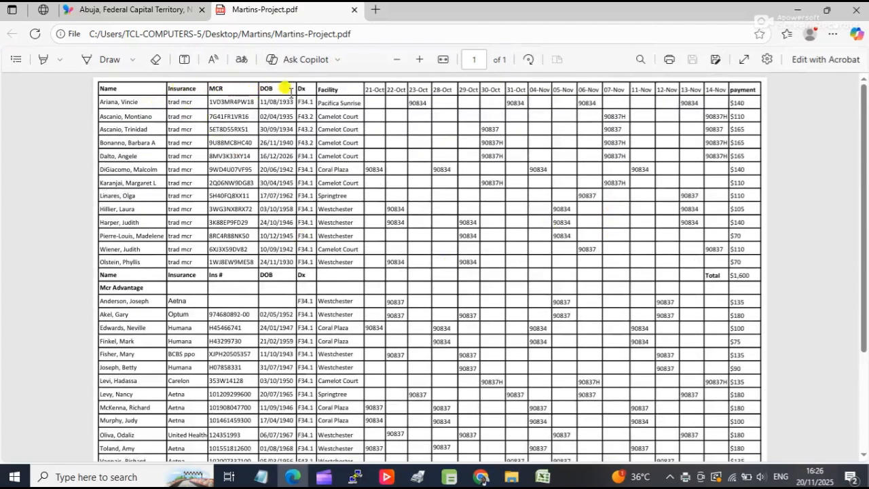
left_click(420, 61)
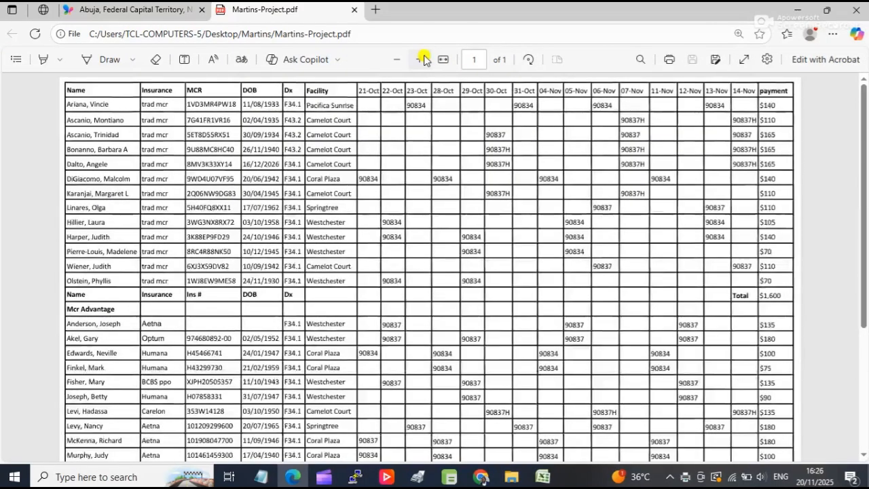
left_click(420, 61)
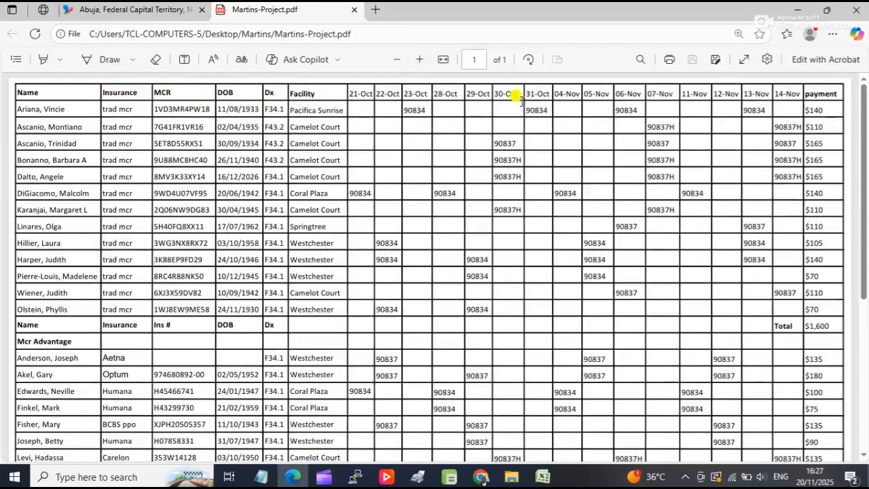
scroll(795, 136, "down", 5)
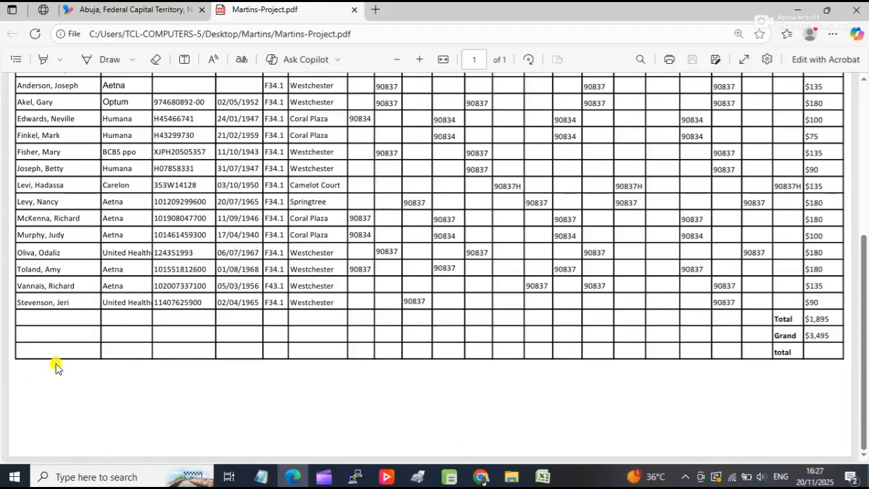
scroll(58, 365, "up", 1)
scroll(58, 272, "up", 5)
scroll(58, 224, "down", 6)
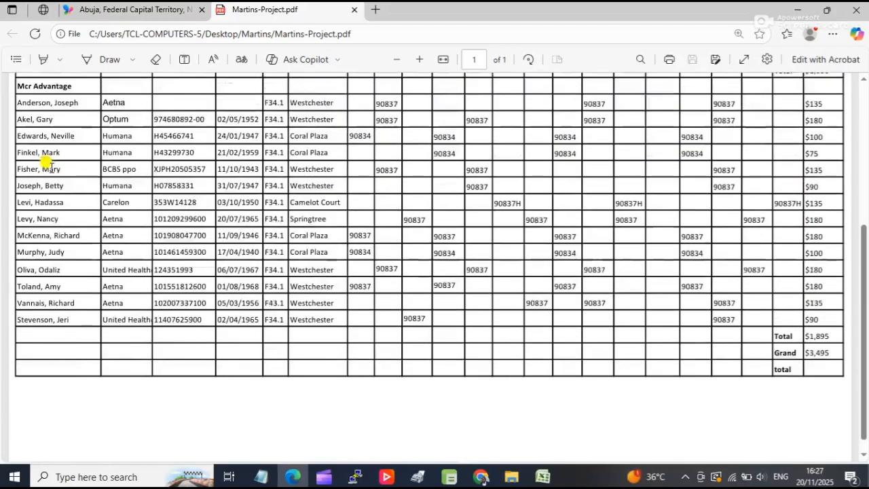
scroll(109, 394, "up", 3)
scroll(102, 401, "down", 3)
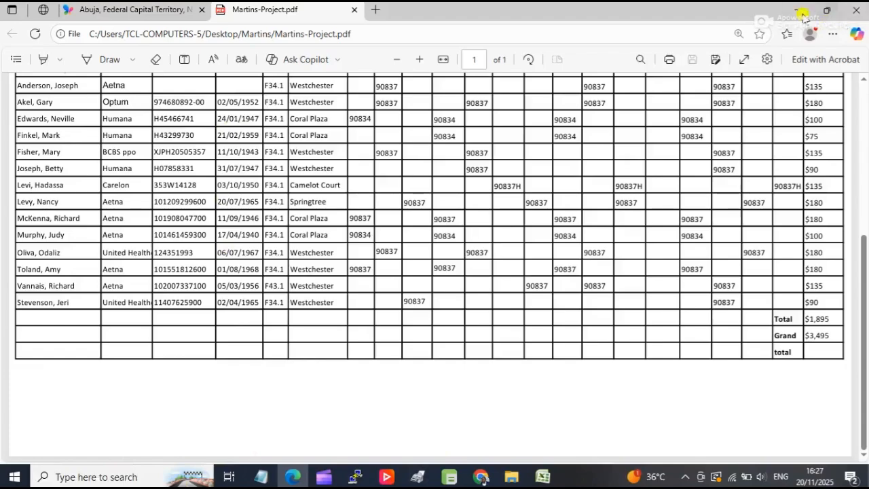
left_click(800, 12)
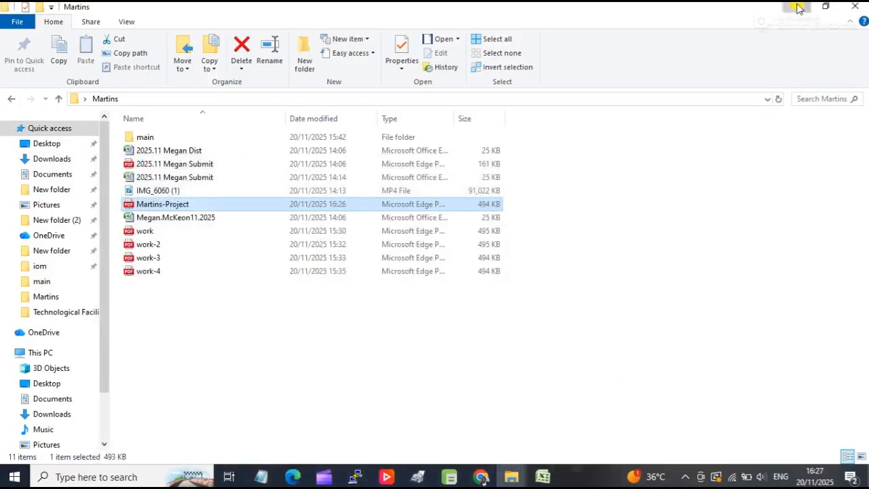
left_click(797, 6)
mouse_move(549, 455)
left_click(592, 463)
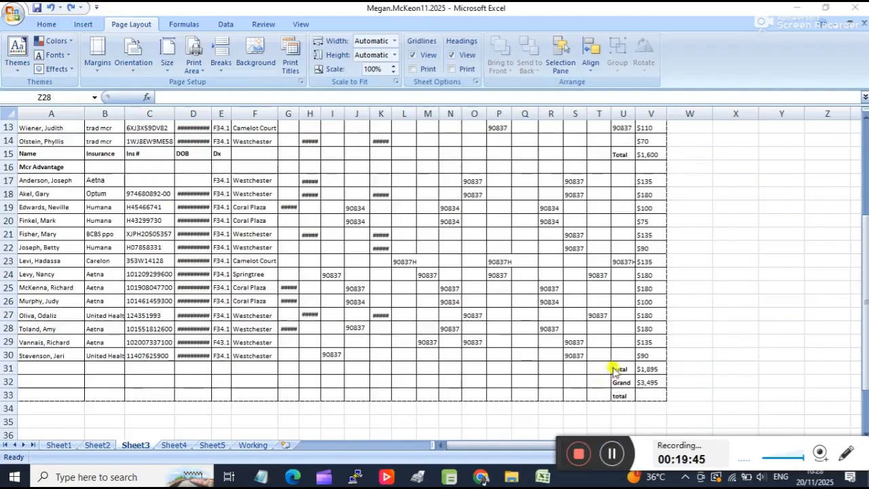
Try to increase the height of all rows on Sheet3 to 23.25 and undo the change.
left_click_drag(646, 394, 6, 51)
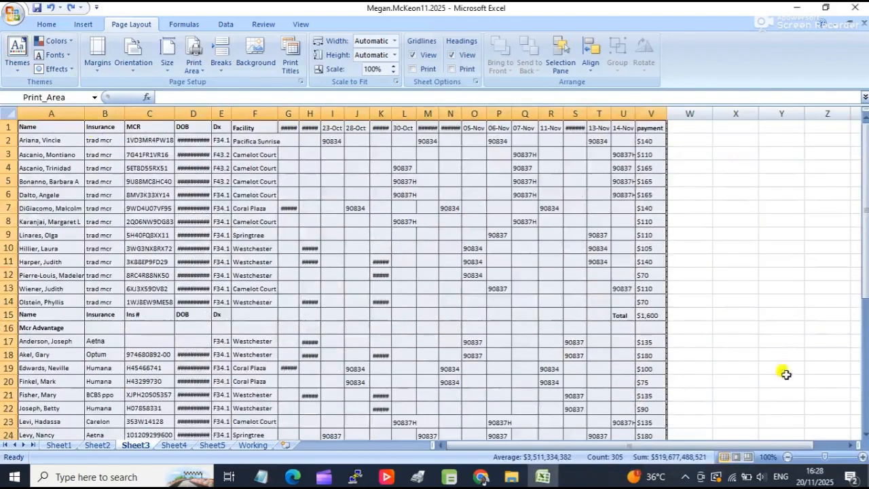
left_click(9, 113)
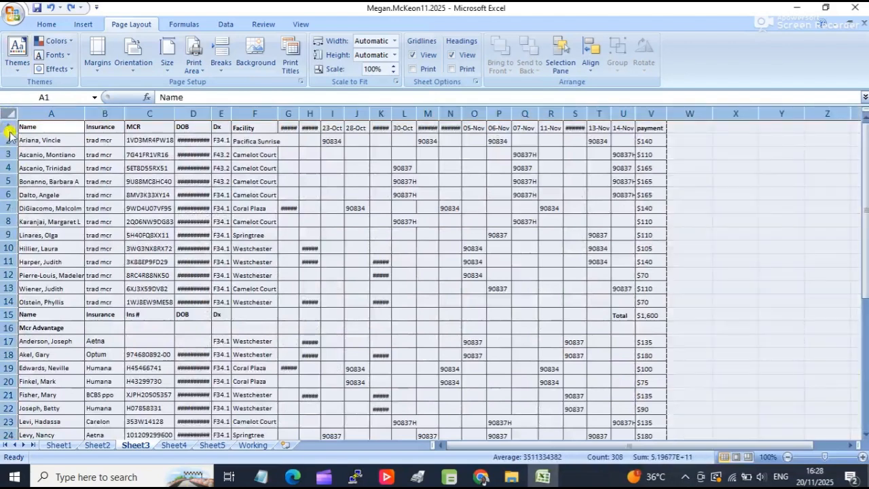
left_click_drag(9, 131, 8, 138)
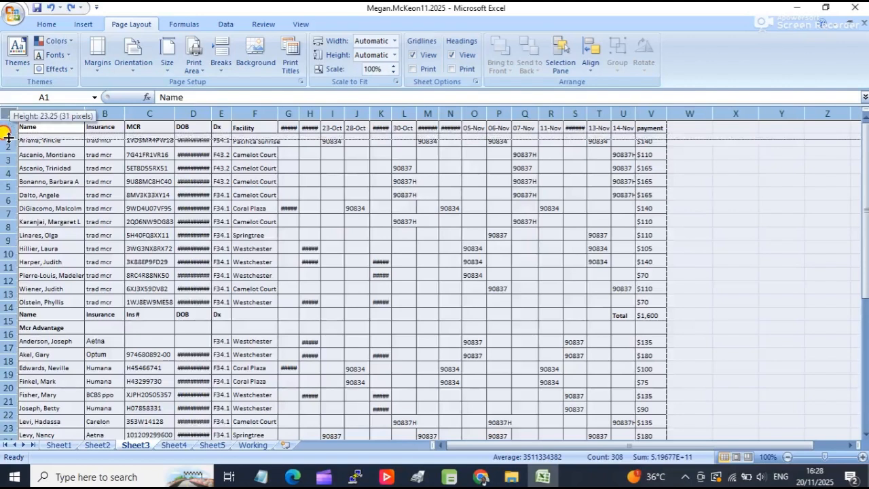
left_click_drag(8, 137, 8, 138)
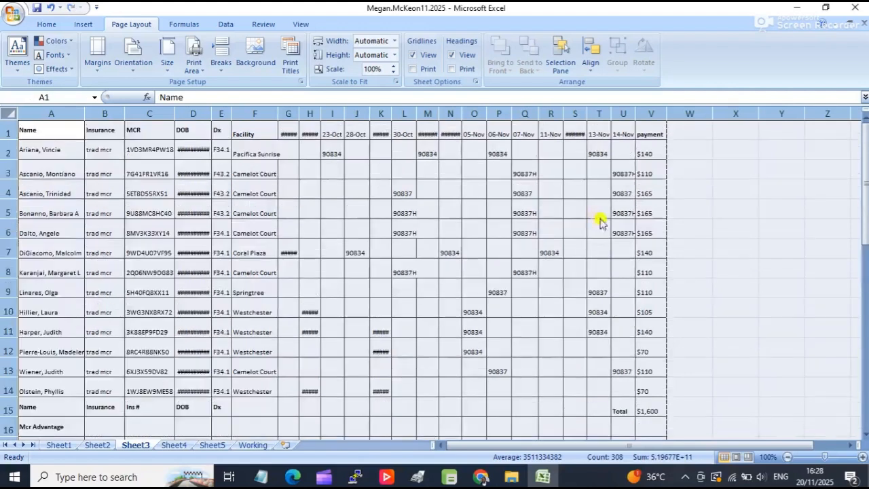
scroll(480, 225, "down", 7)
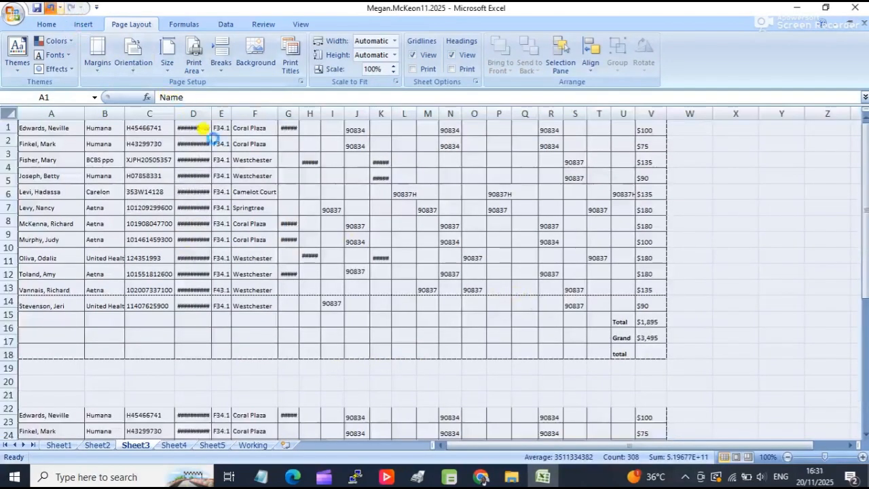
scroll(532, 323, "down", 5)
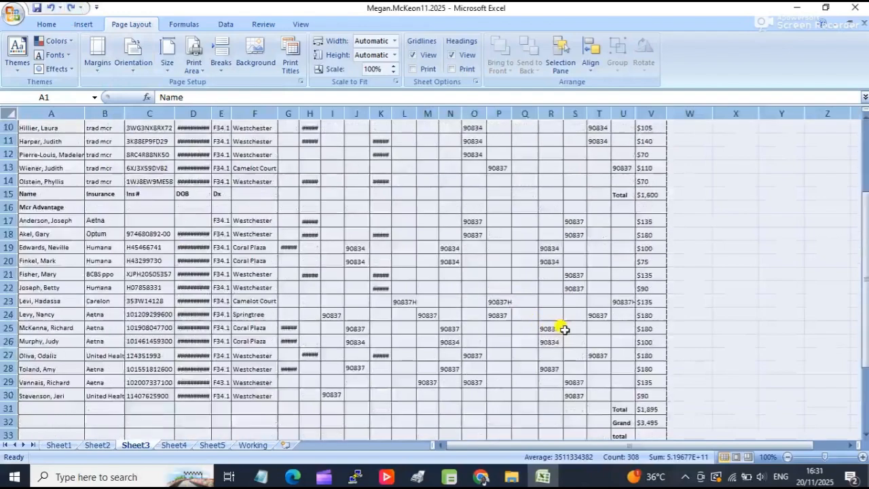
scroll(563, 319, "up", 2)
scroll(563, 319, "up", 3)
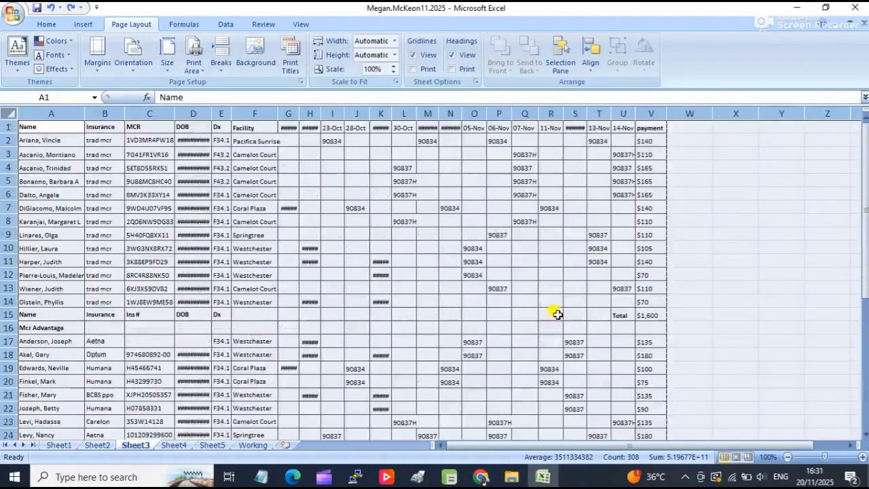